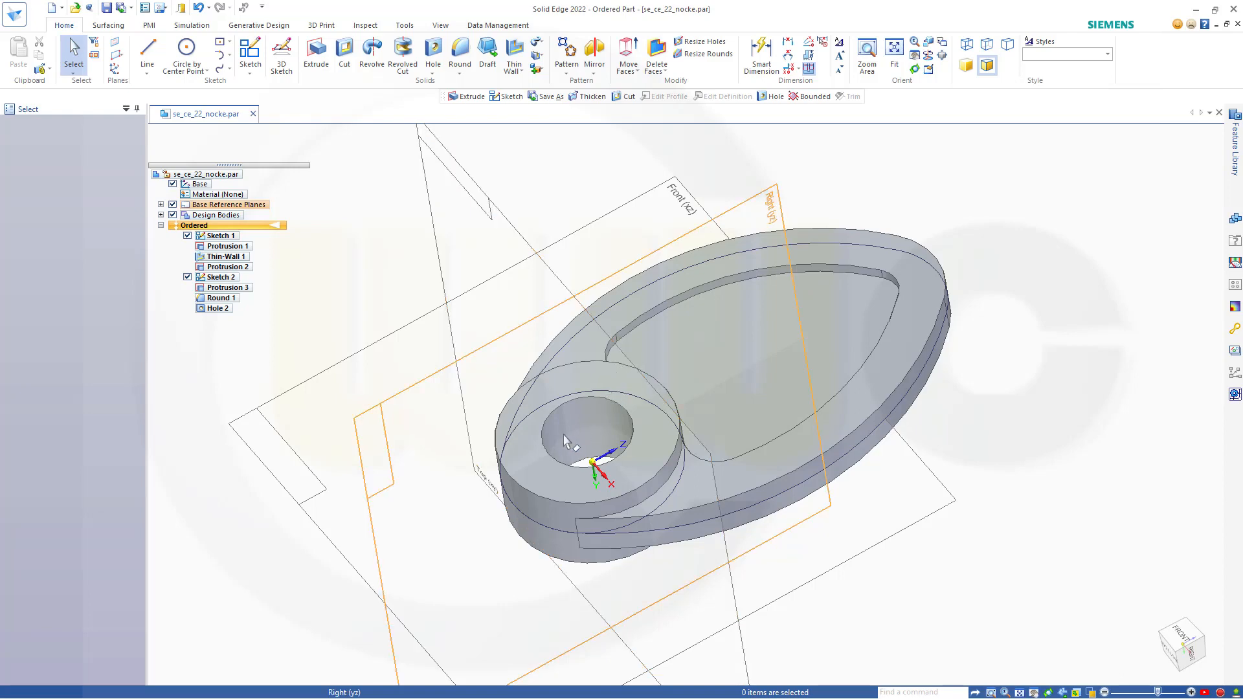
middle_drag(563, 440, 614, 350)
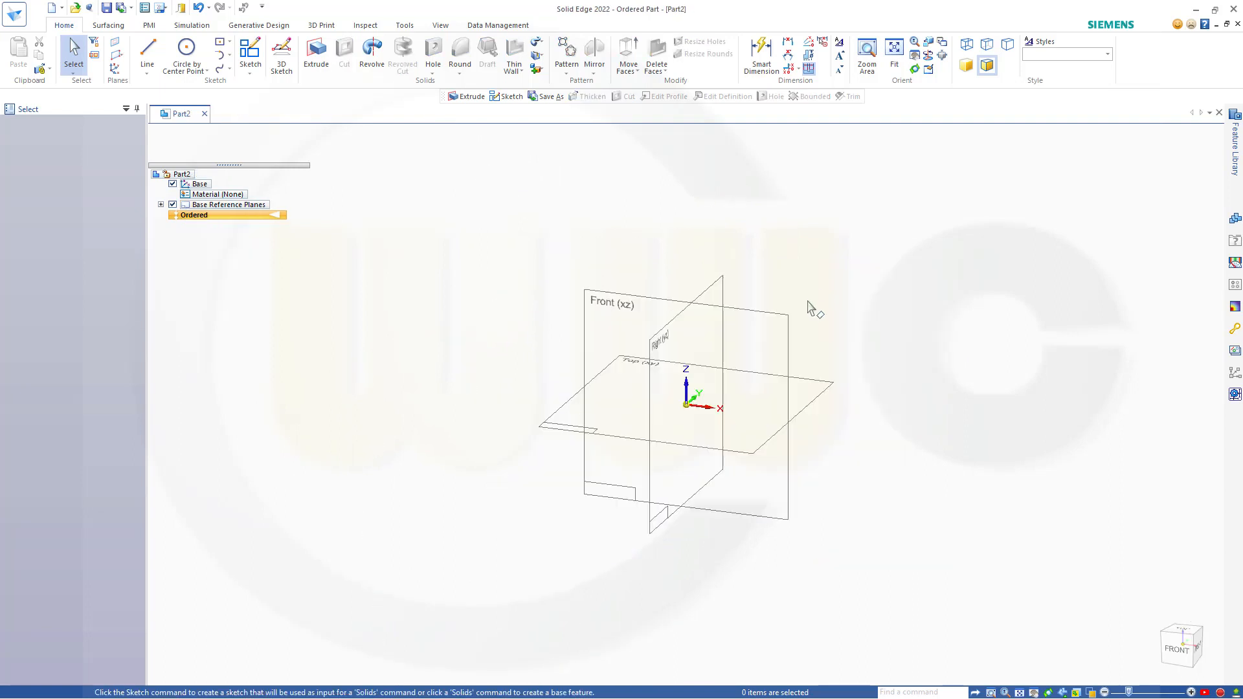
Step: Start a new sketch on the Right (yz) reference plane
middle_drag(811, 308, 638, 319)
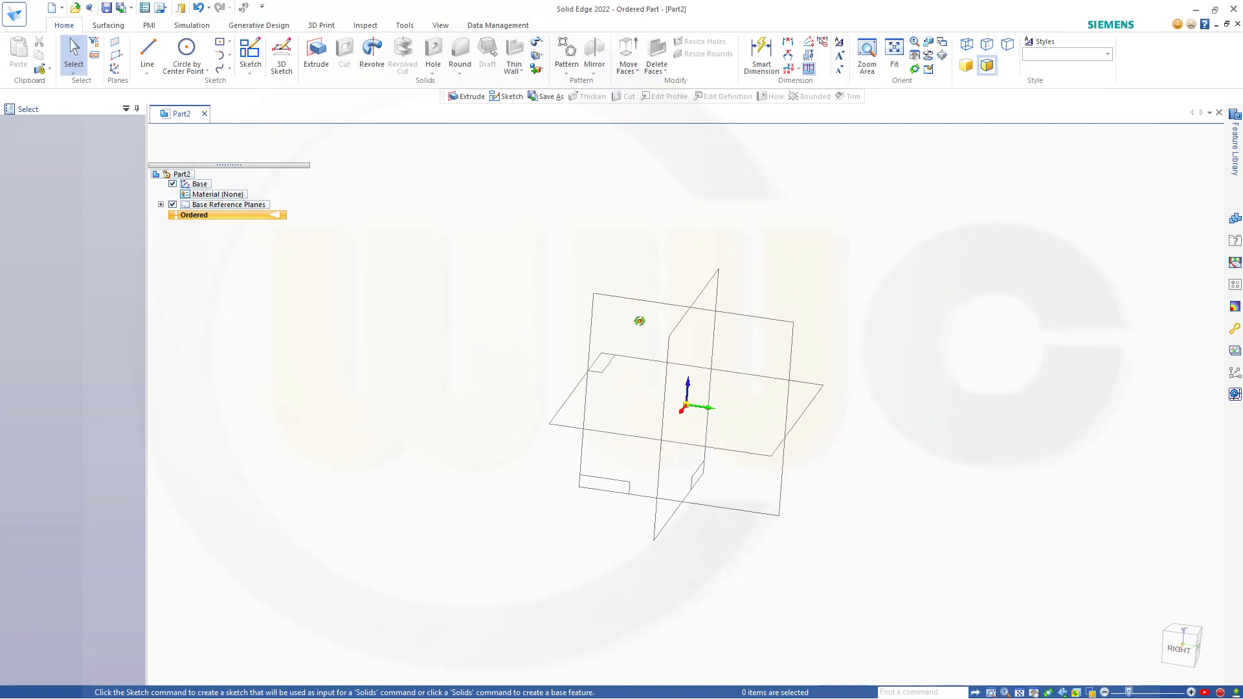
middle_drag(464, 305, 522, 333)
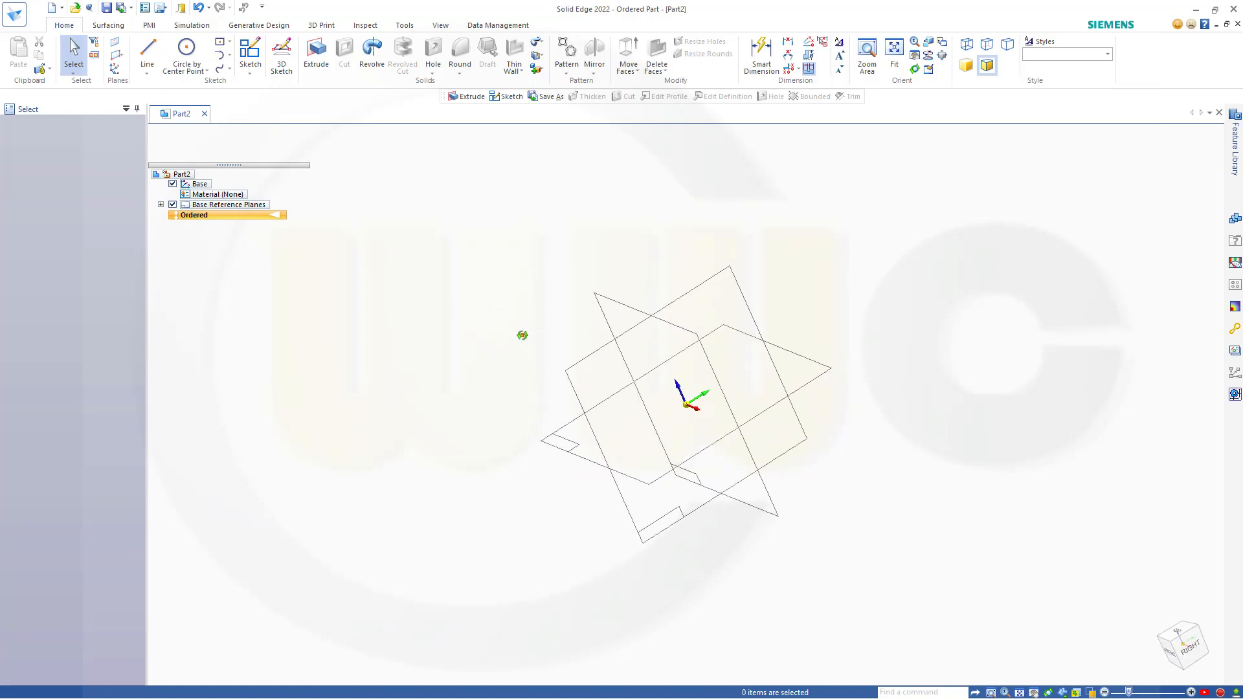
click(678, 300)
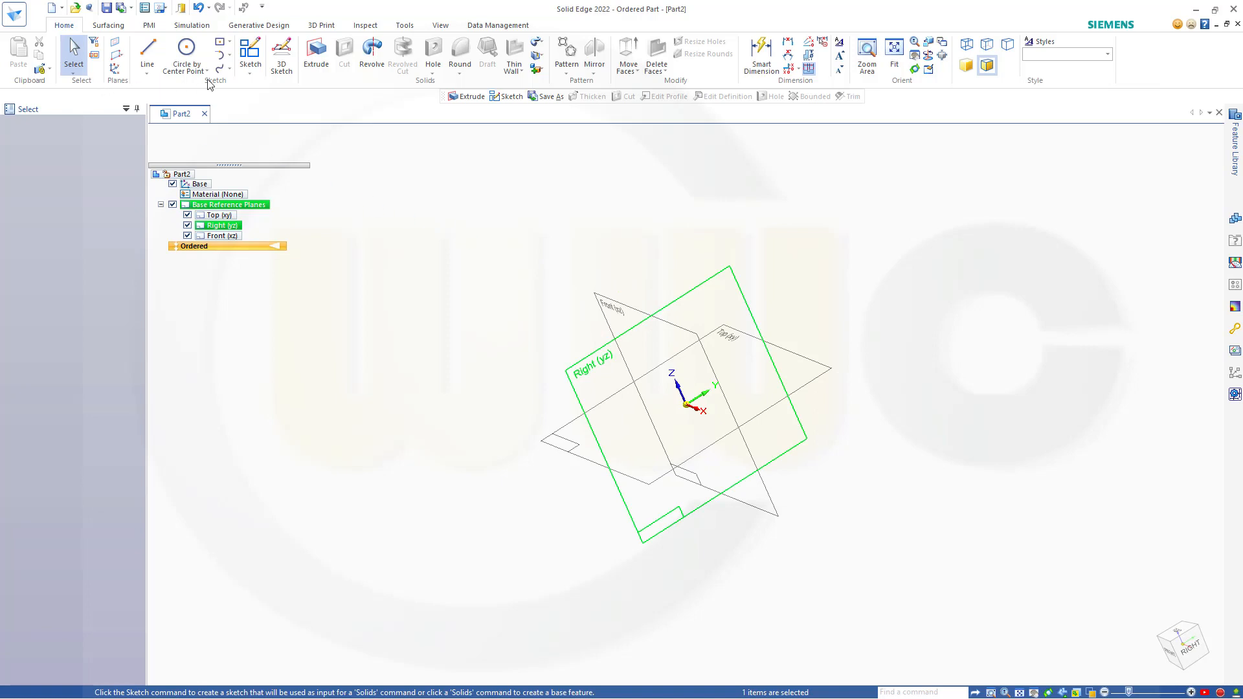
click(252, 67)
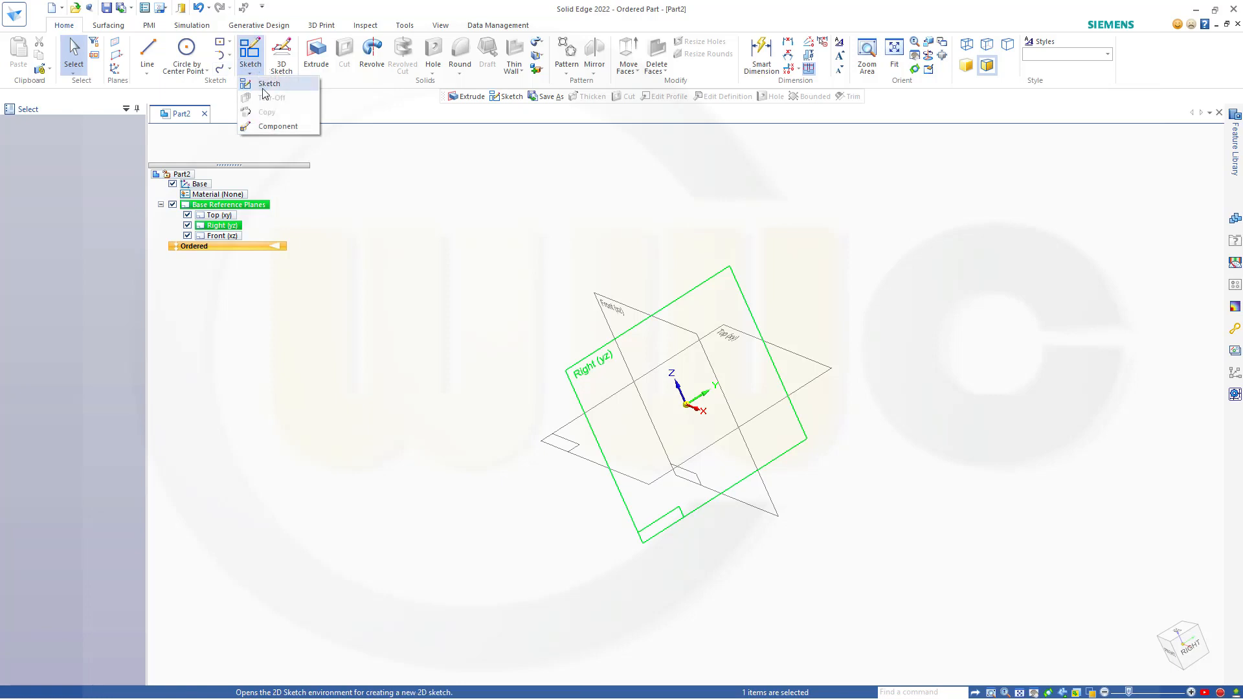
click(268, 83)
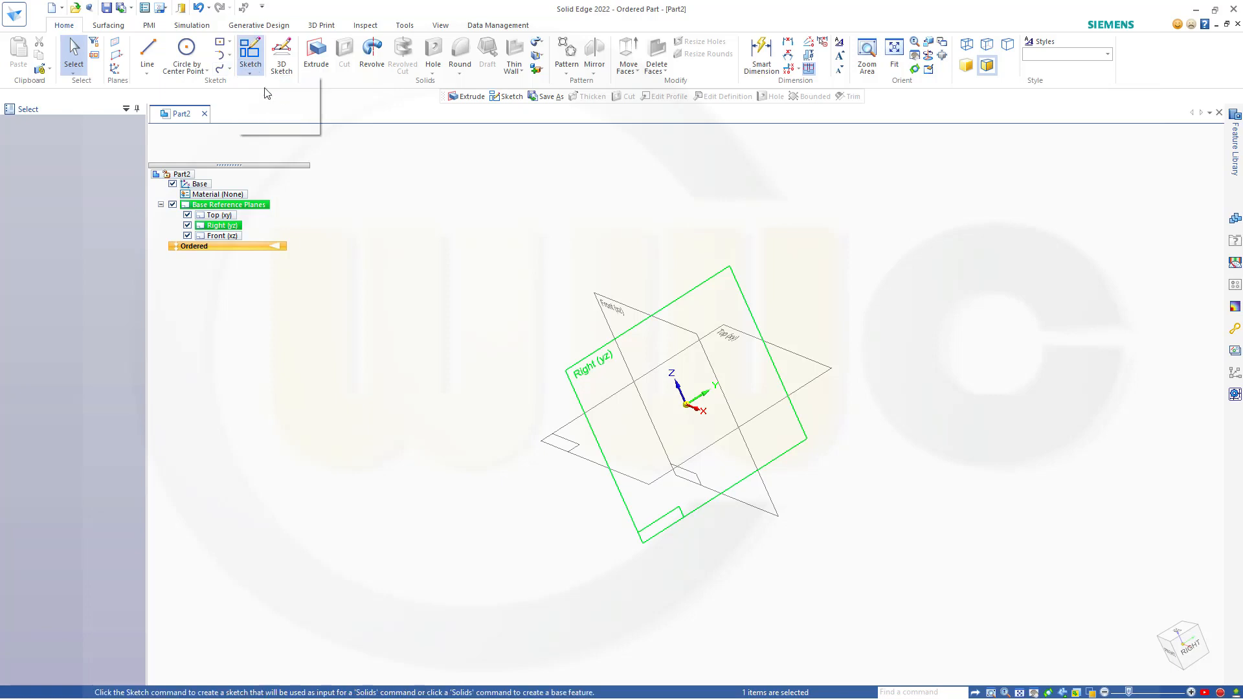
click(687, 296)
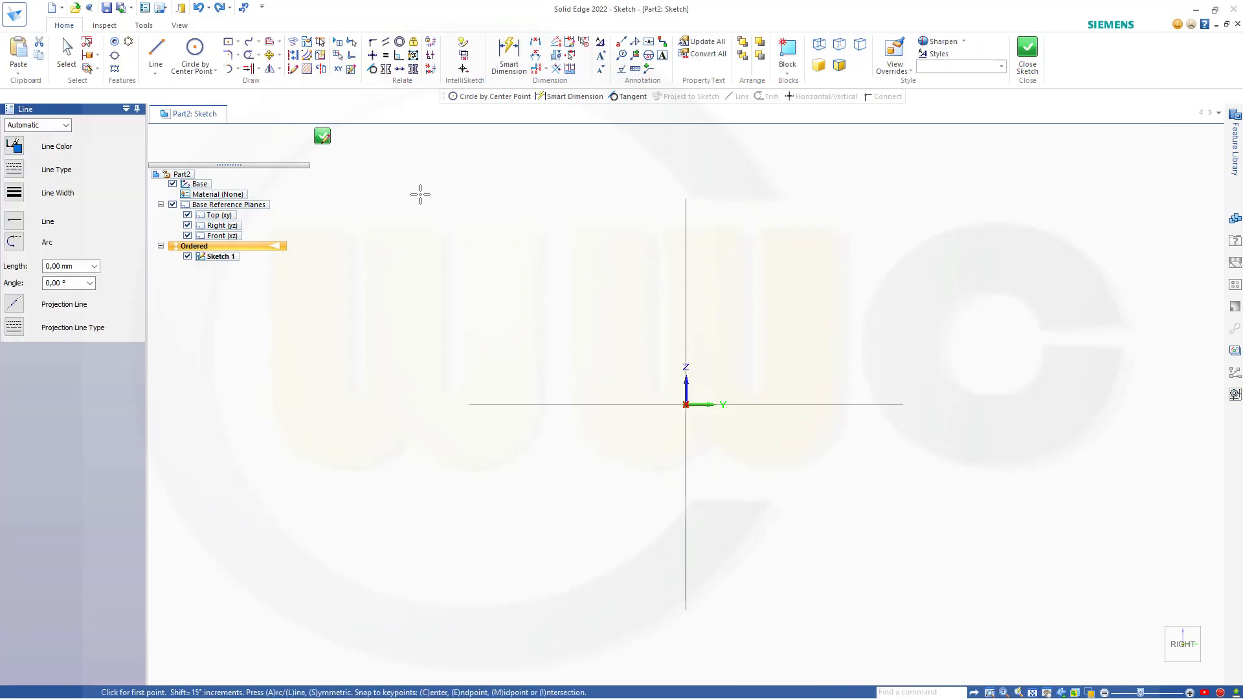
Step: Draw a circle of 40 mm diameter centred on the origin and one of 16 mm radius about 53 mm above it on the vertical axis
click(195, 51)
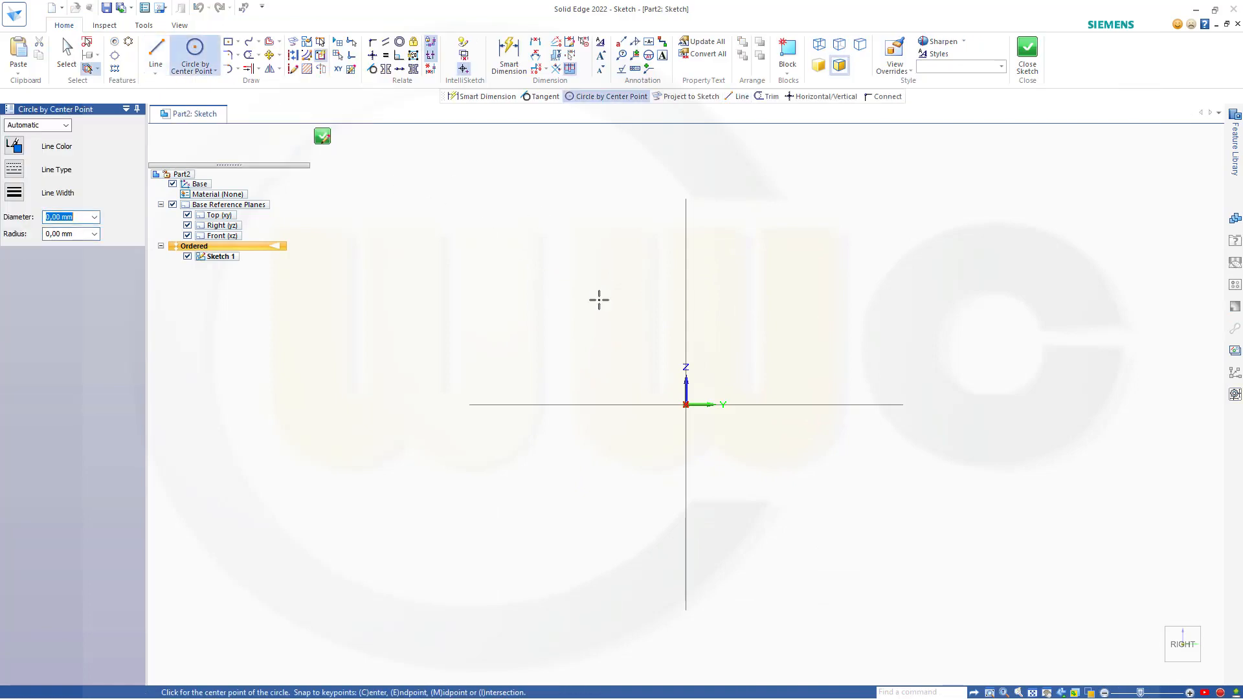
click(686, 405)
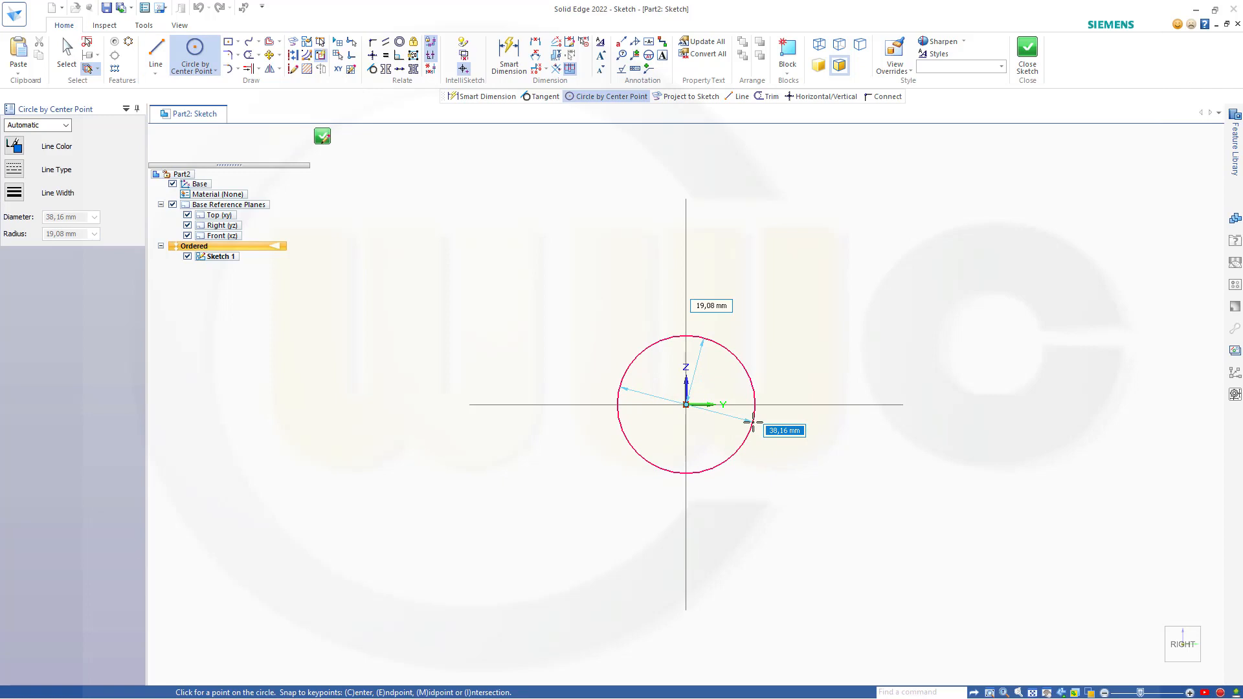
text(40)
key(Return)
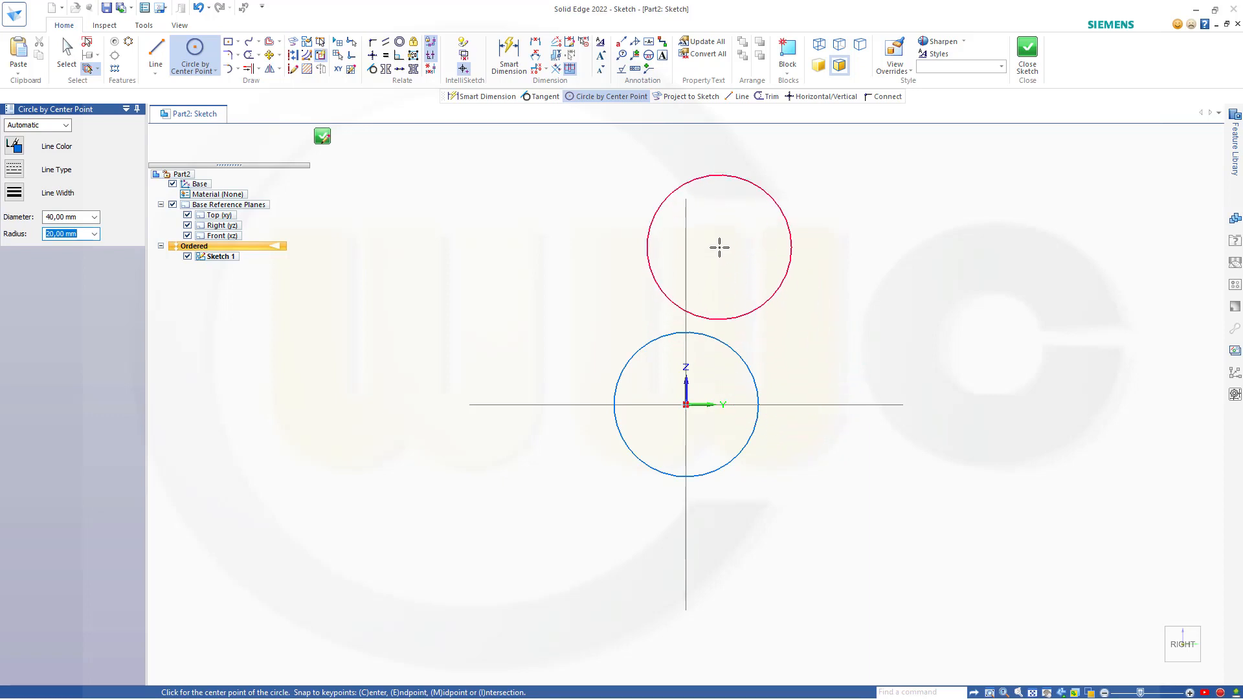
text(16)
key(Return)
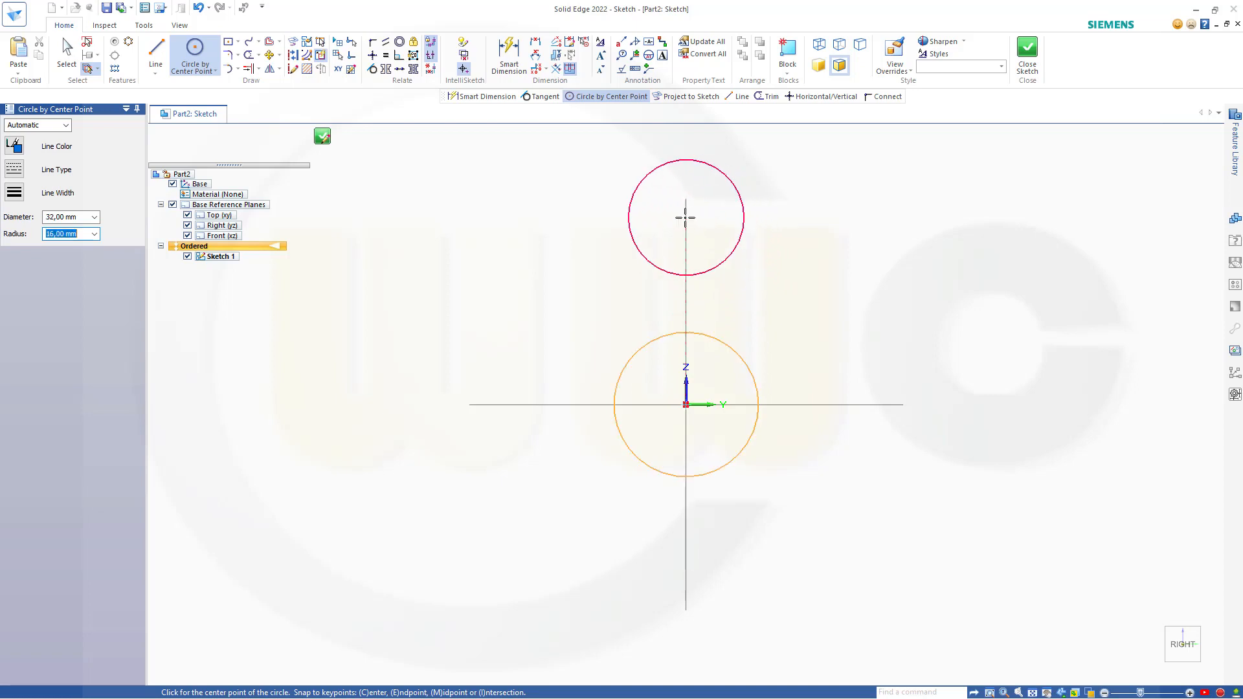
click(684, 213)
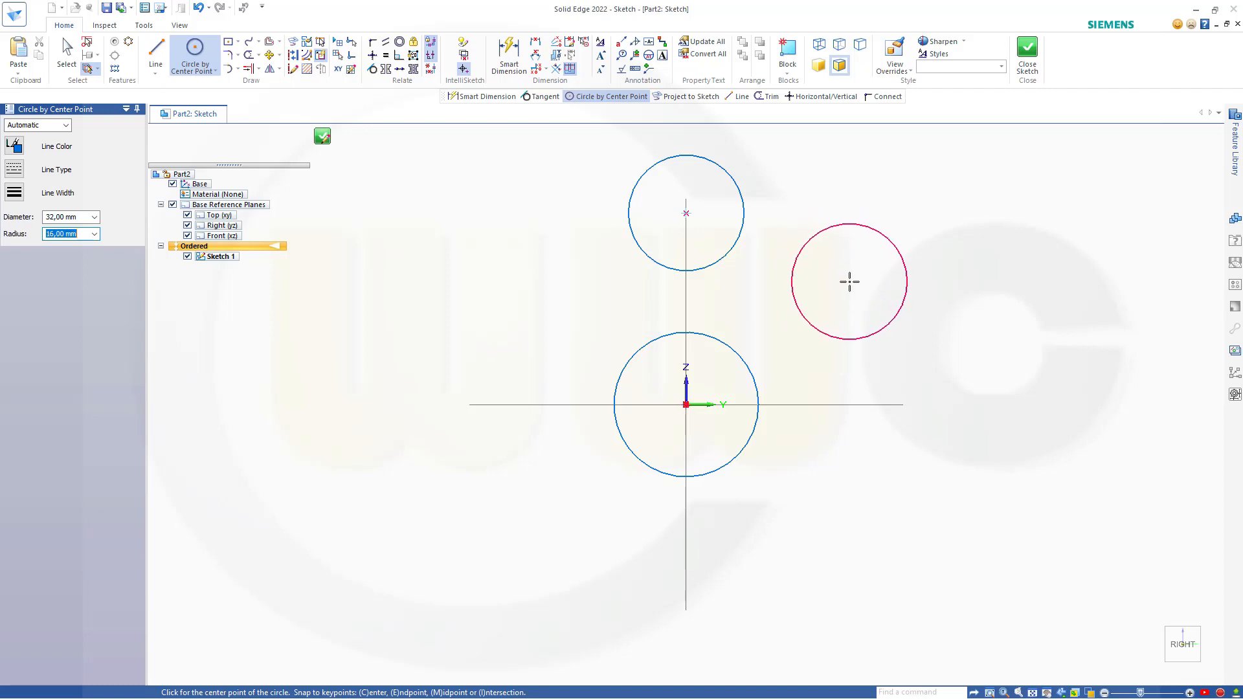
Step: Draw two large overlapping circles around the small ones: 65 mm radius centred right of the vertical axis, 70 mm radius centred left of it
text(65)
key(Return)
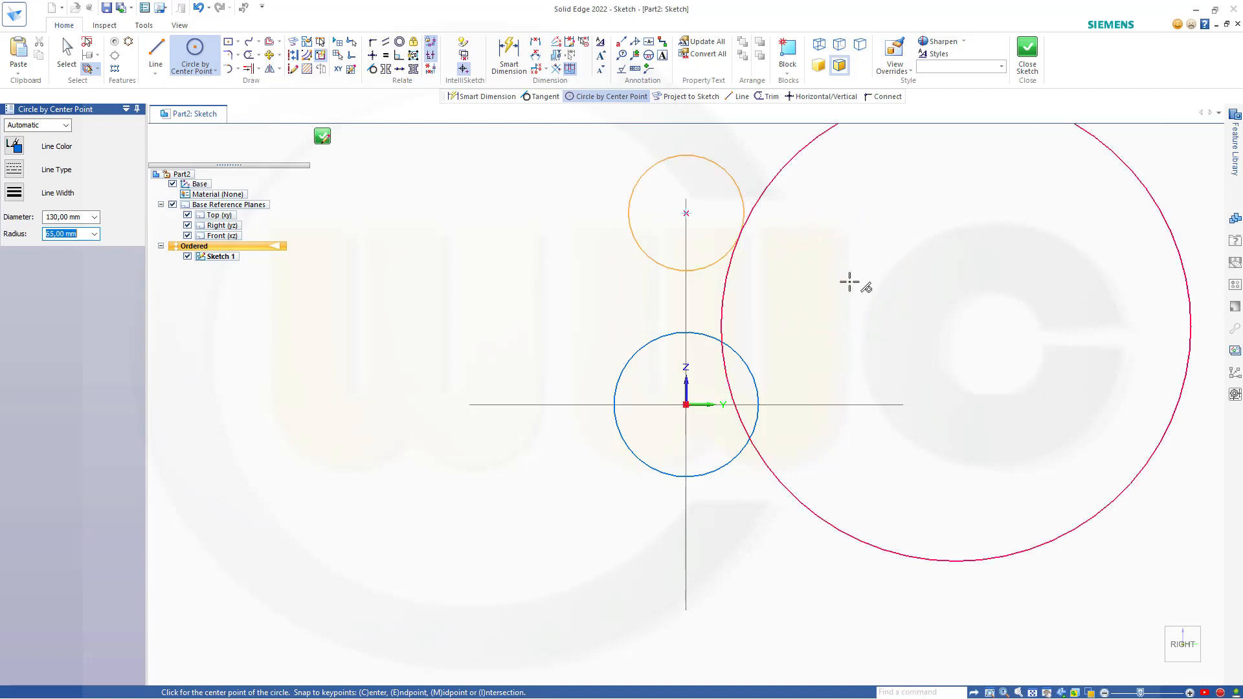
click(784, 337)
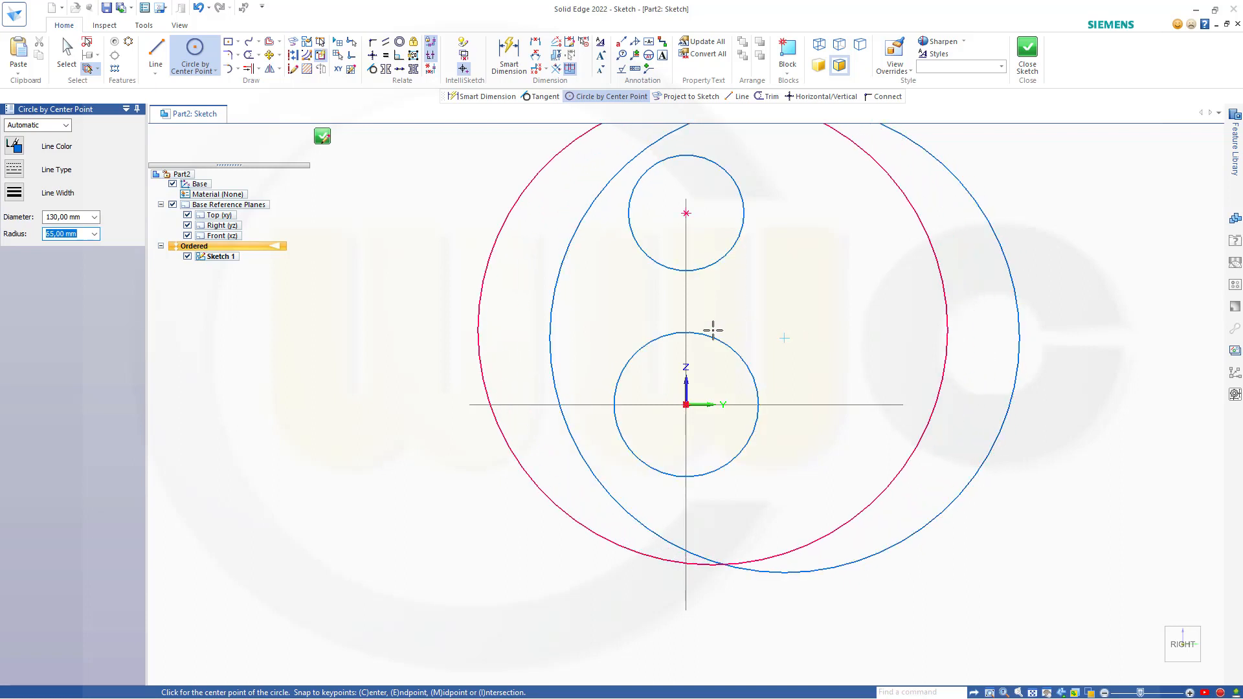
text(70)
key(Return)
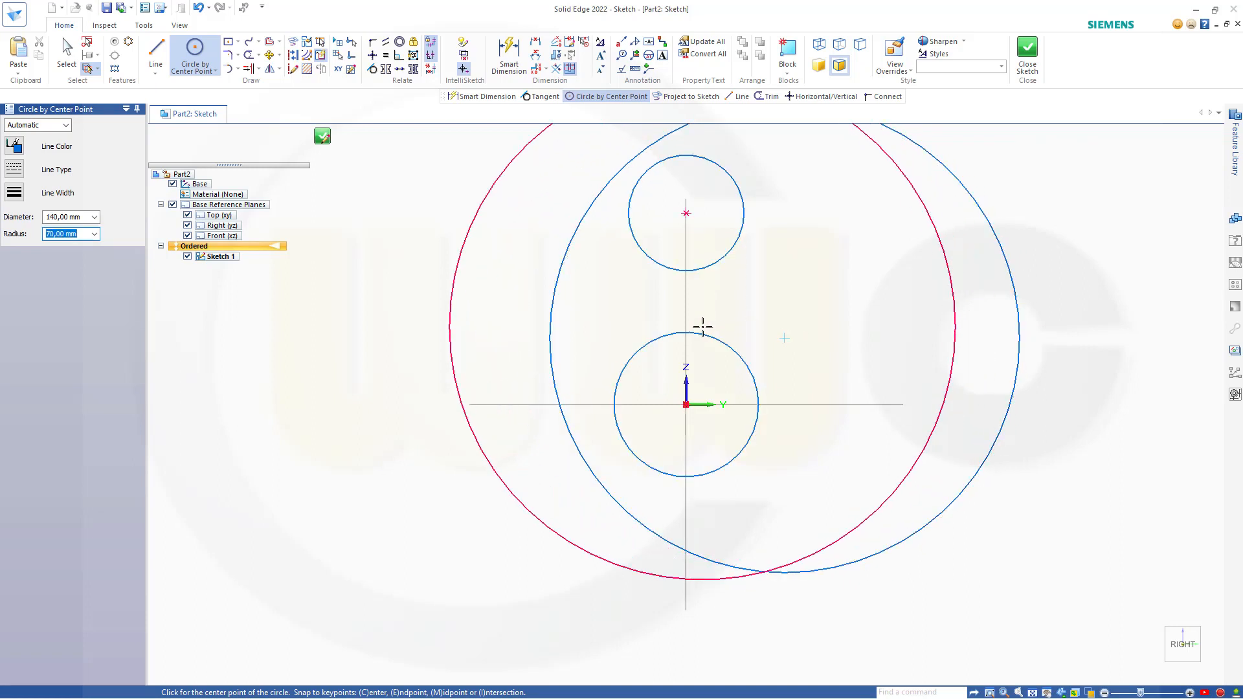
click(622, 308)
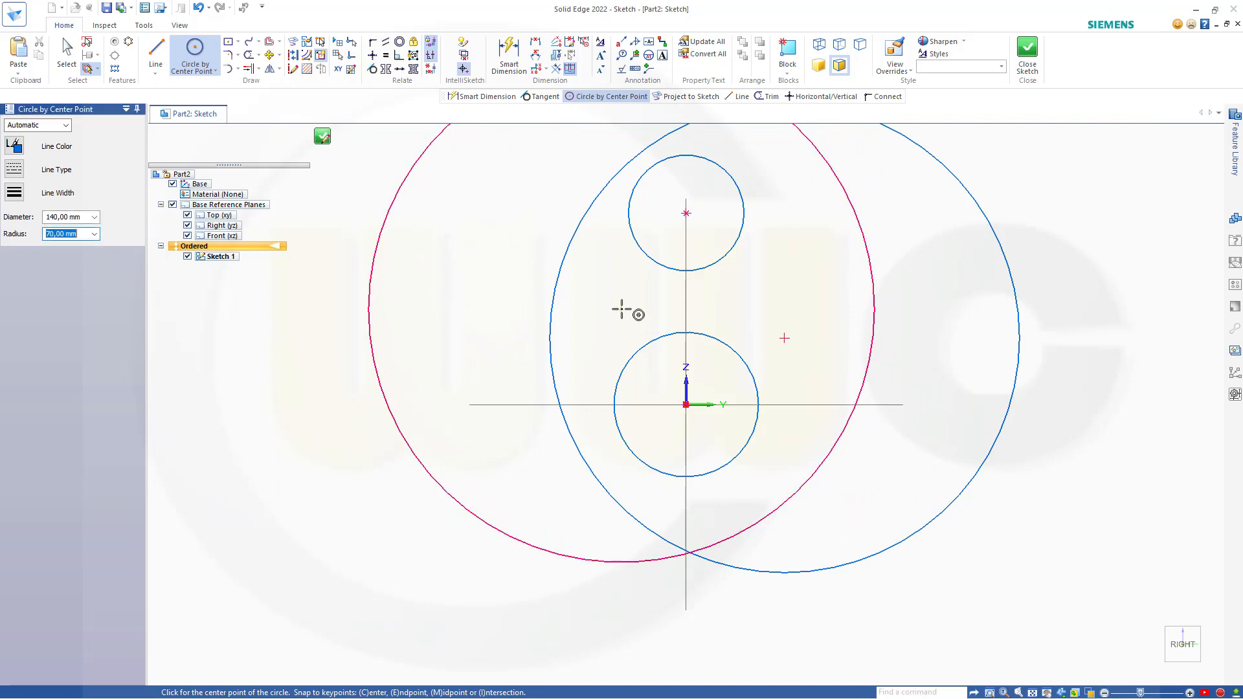
key(Escape)
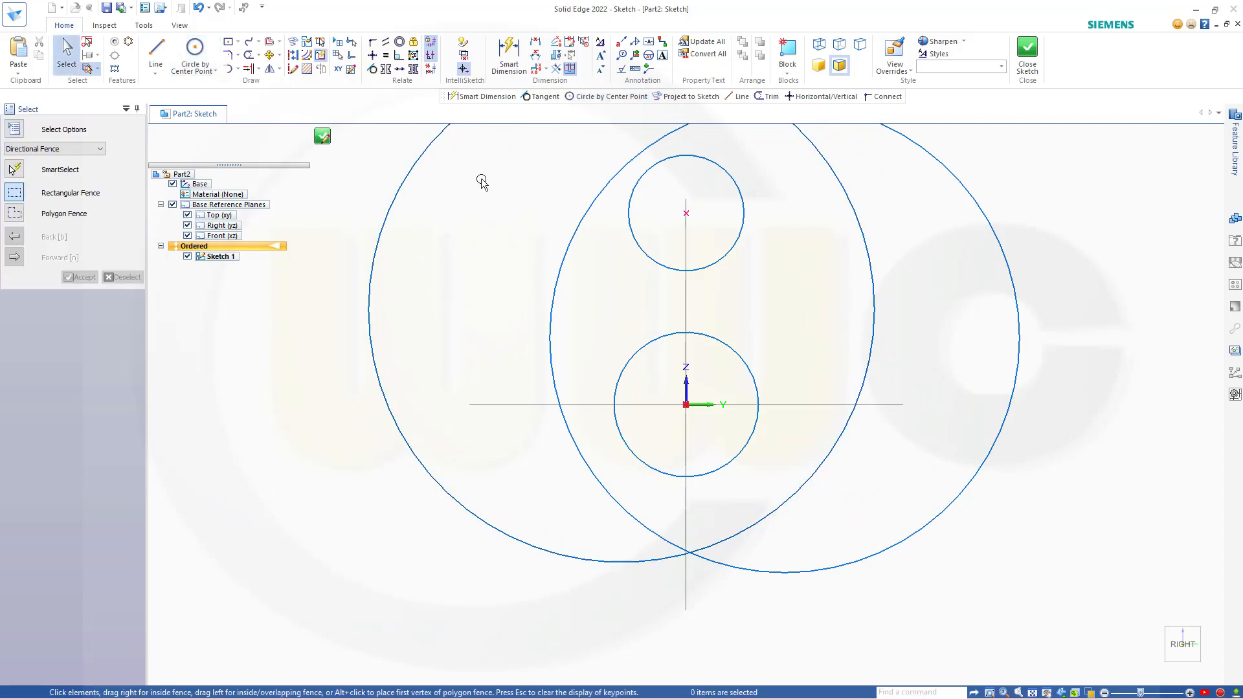
Step: Dimension the diameters of the small upper circle and the circle at the origin
click(509, 55)
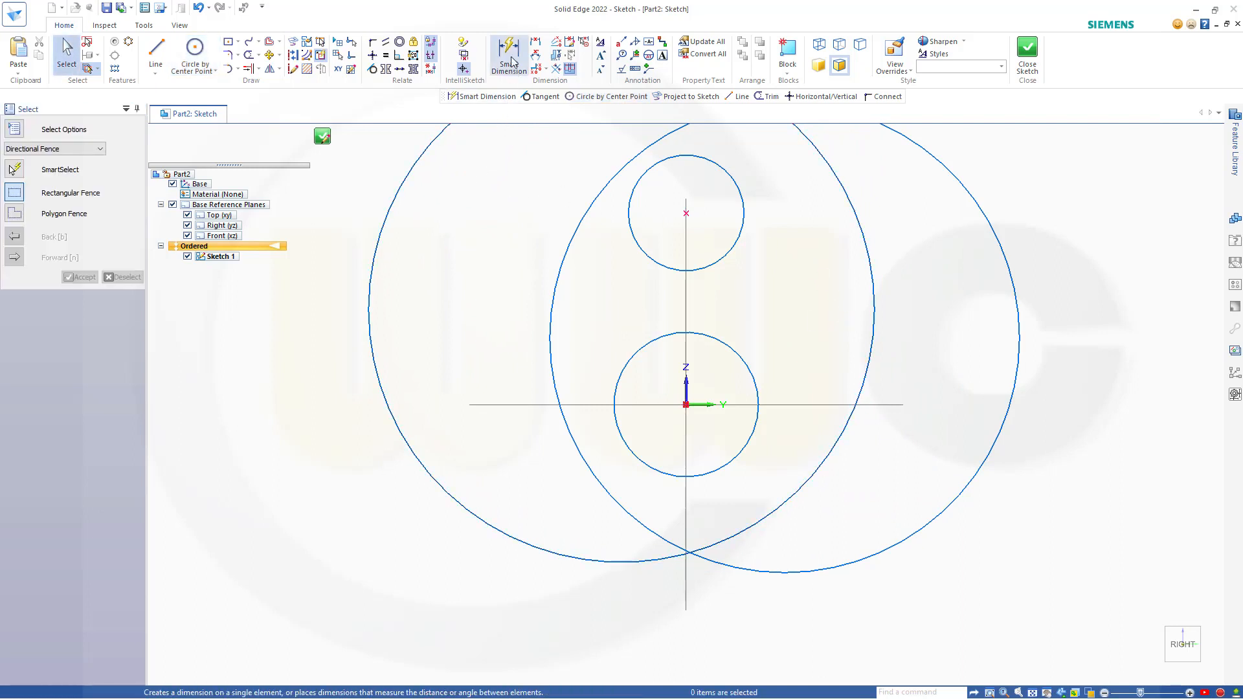
click(749, 216)
click(789, 237)
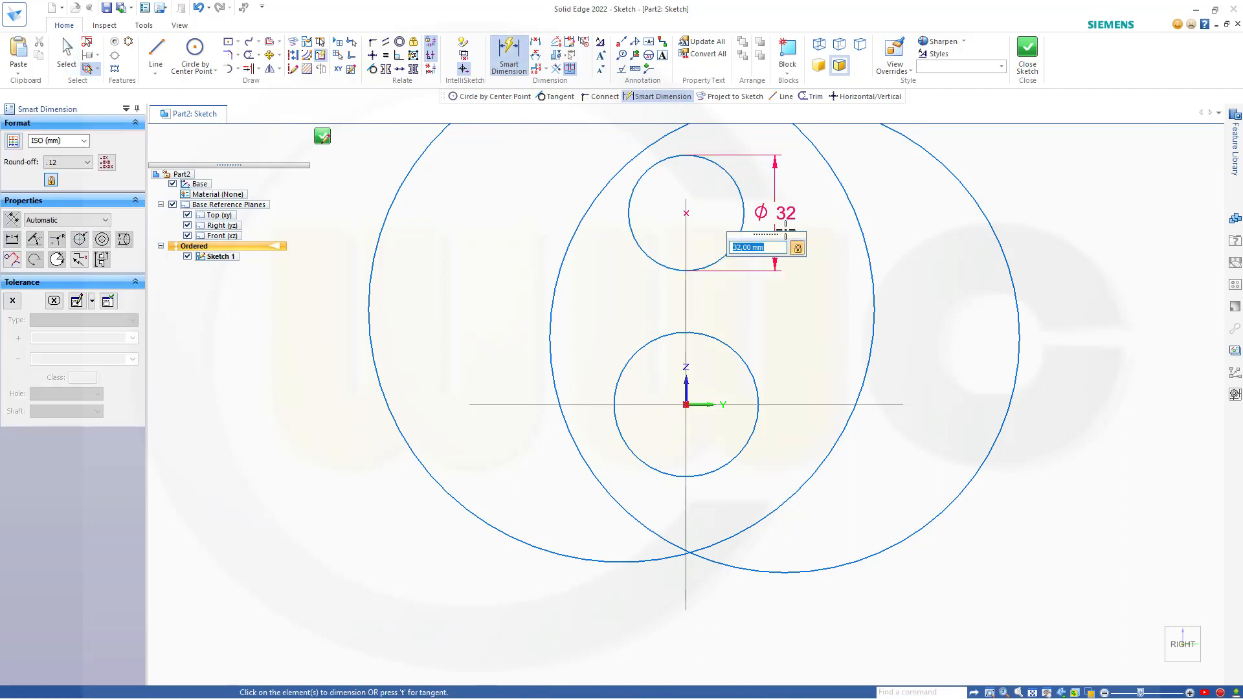
key(Return)
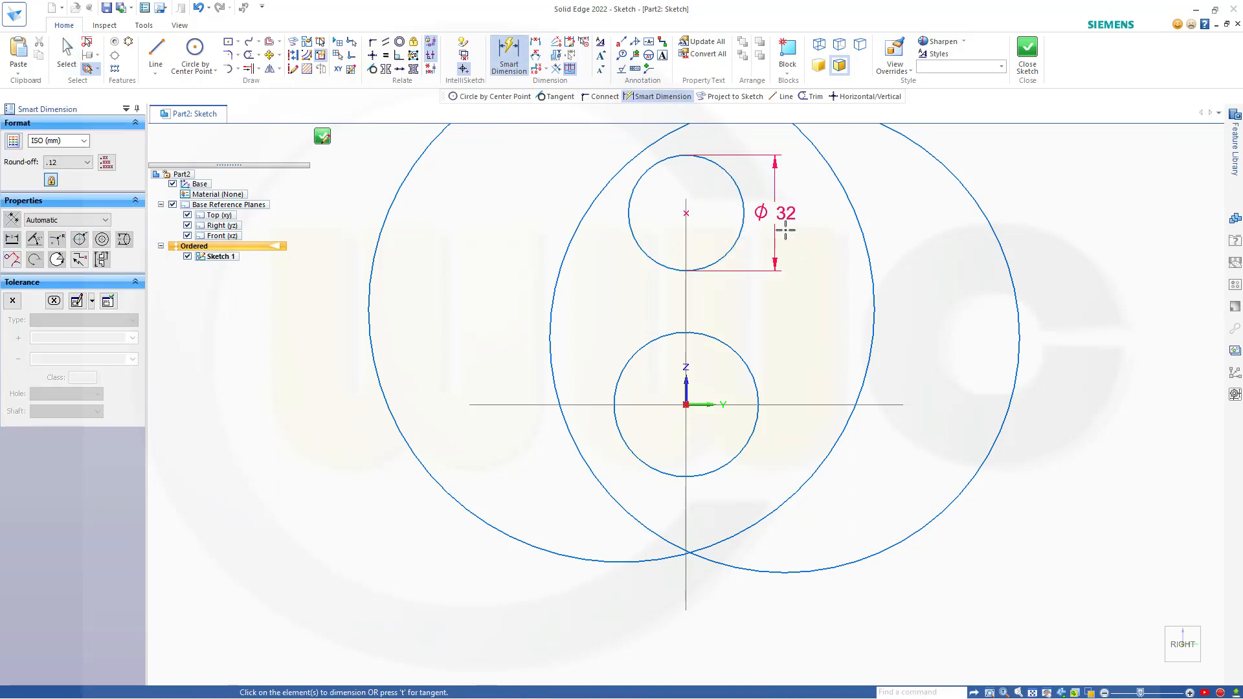
click(757, 386)
click(759, 358)
key(Return)
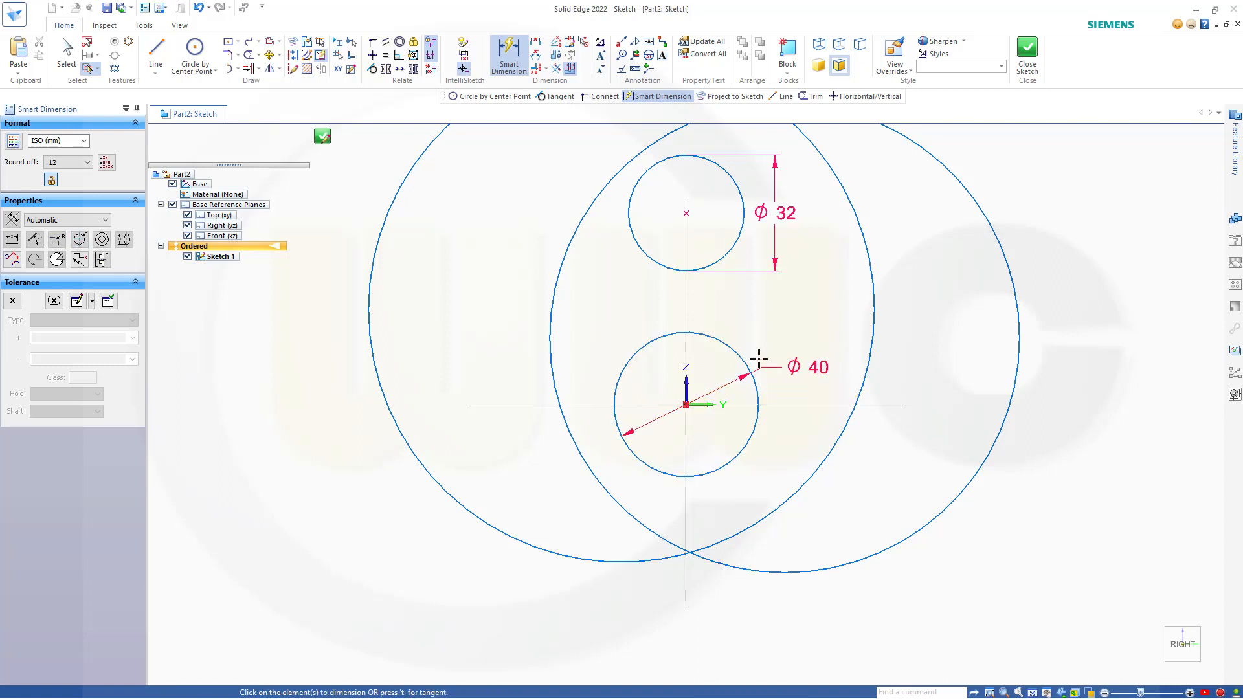
Step: Dimension the diameter of the 65 mm radius circle on its left side and add a second diameter dimension on its right side
click(555, 291)
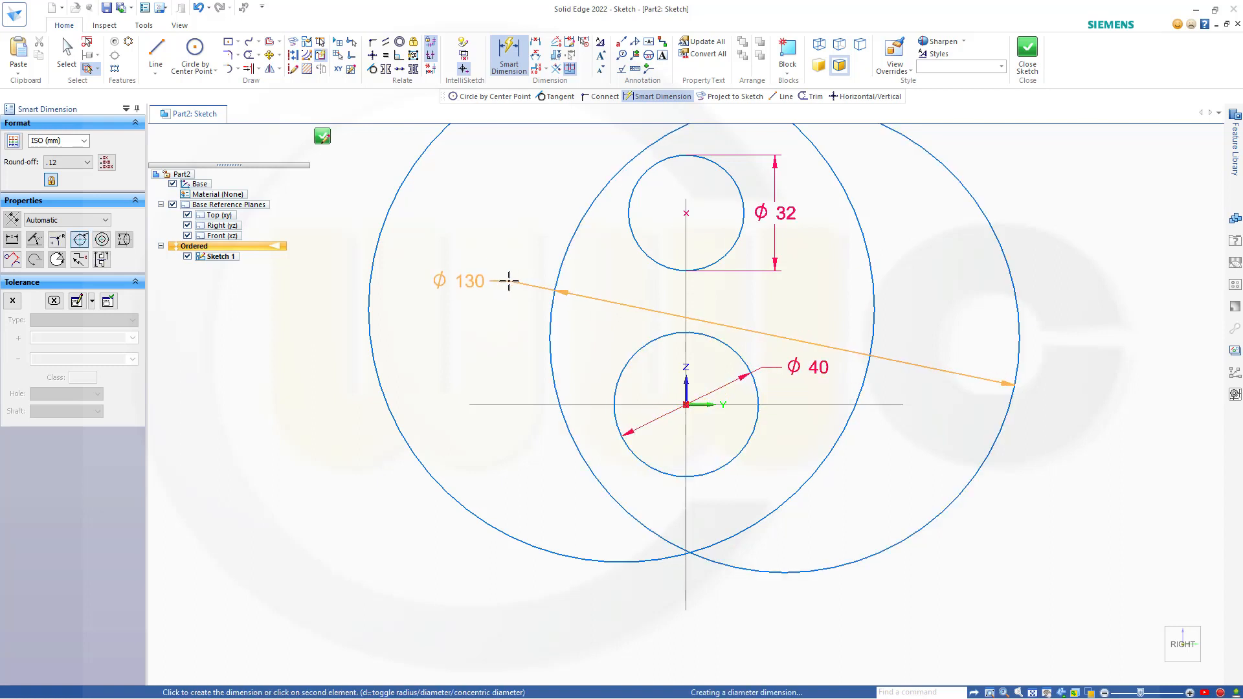
click(510, 279)
key(Return)
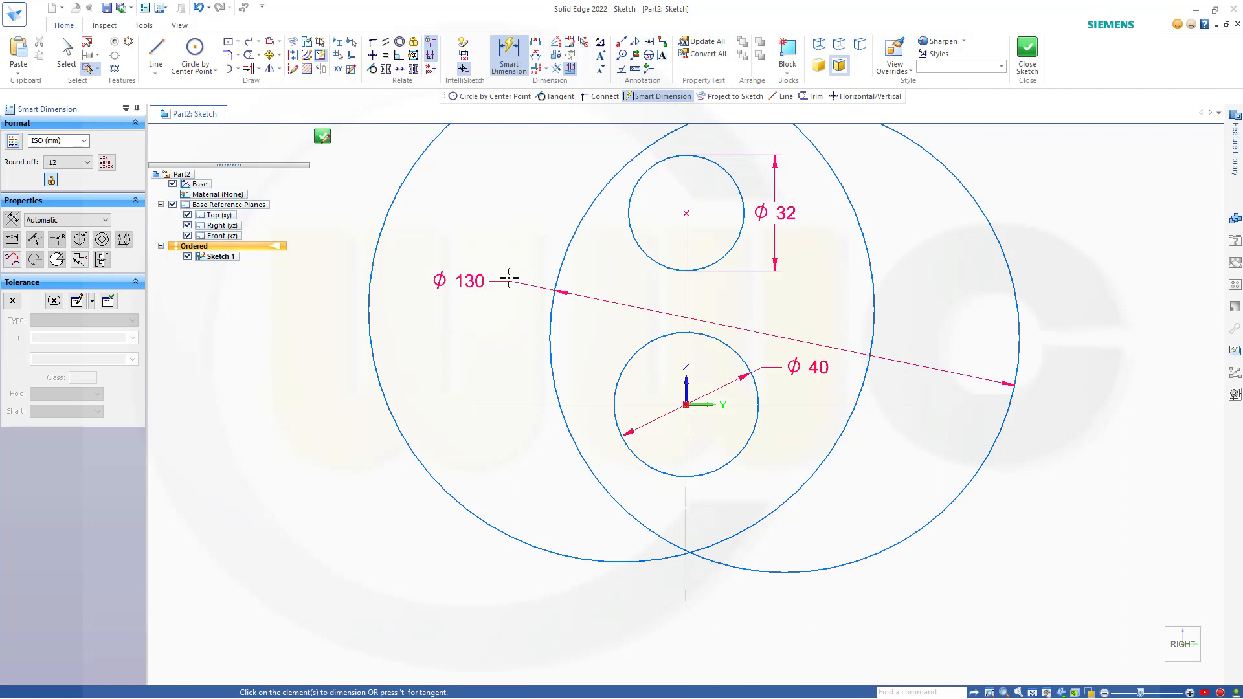
click(1017, 272)
click(1053, 269)
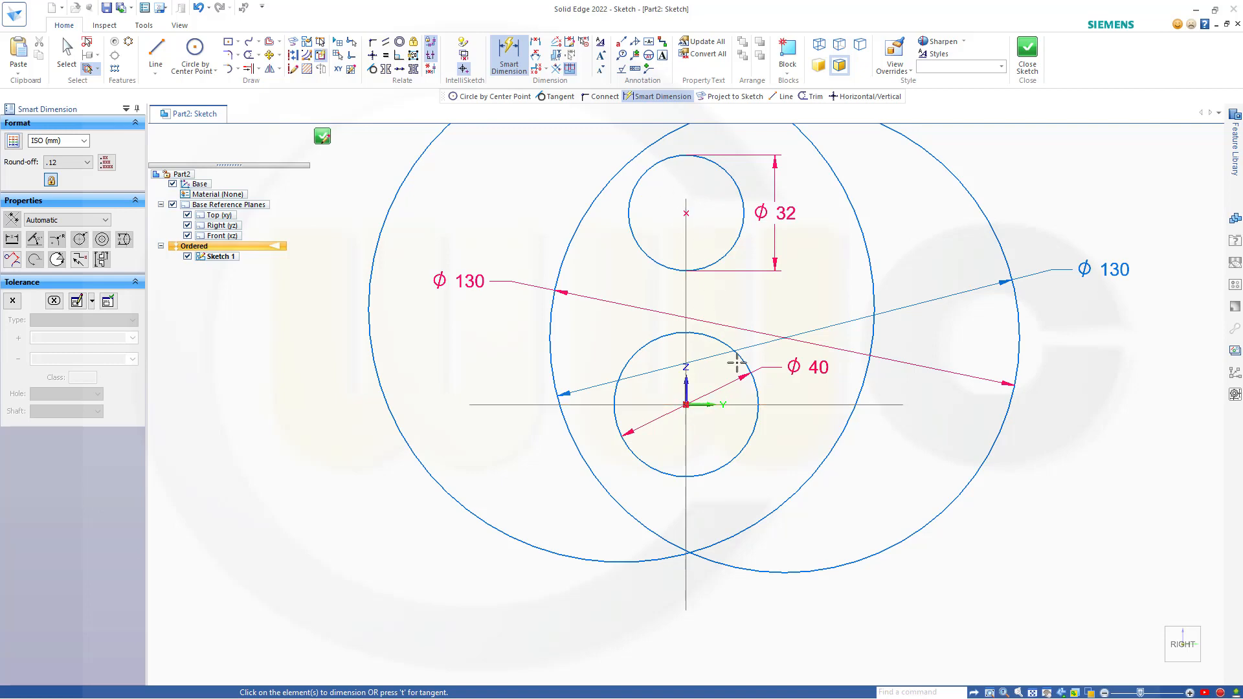
scroll(736, 363, up, 4)
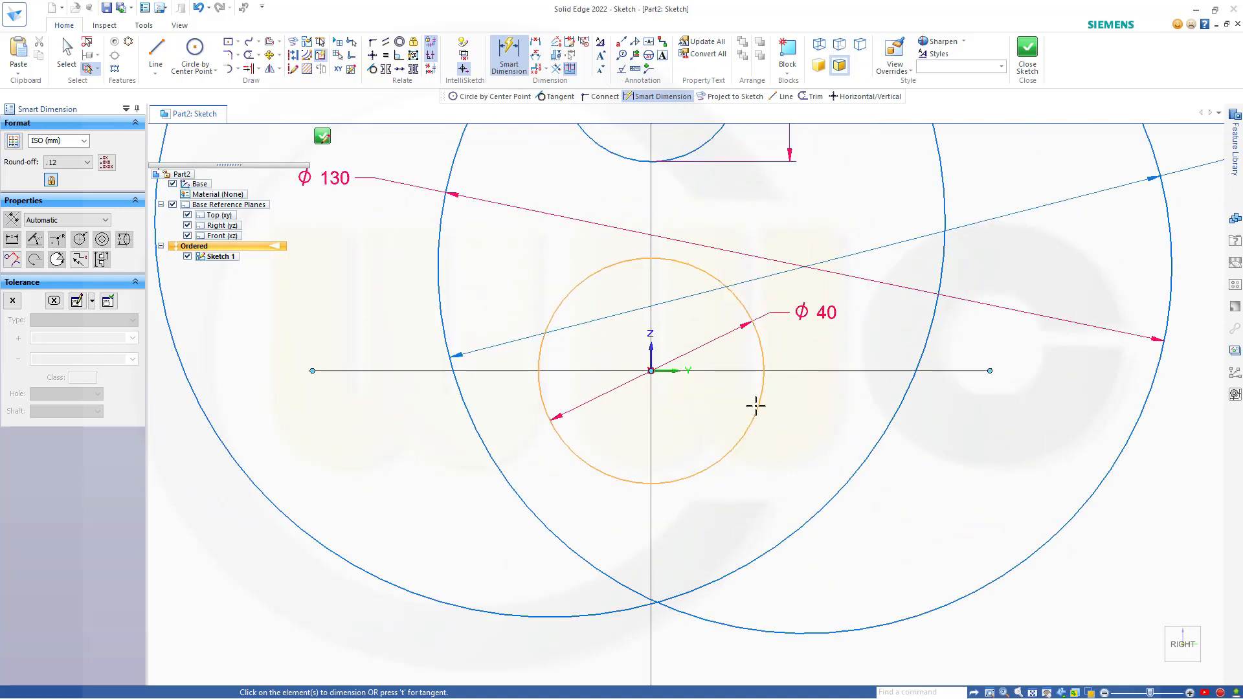
click(651, 370)
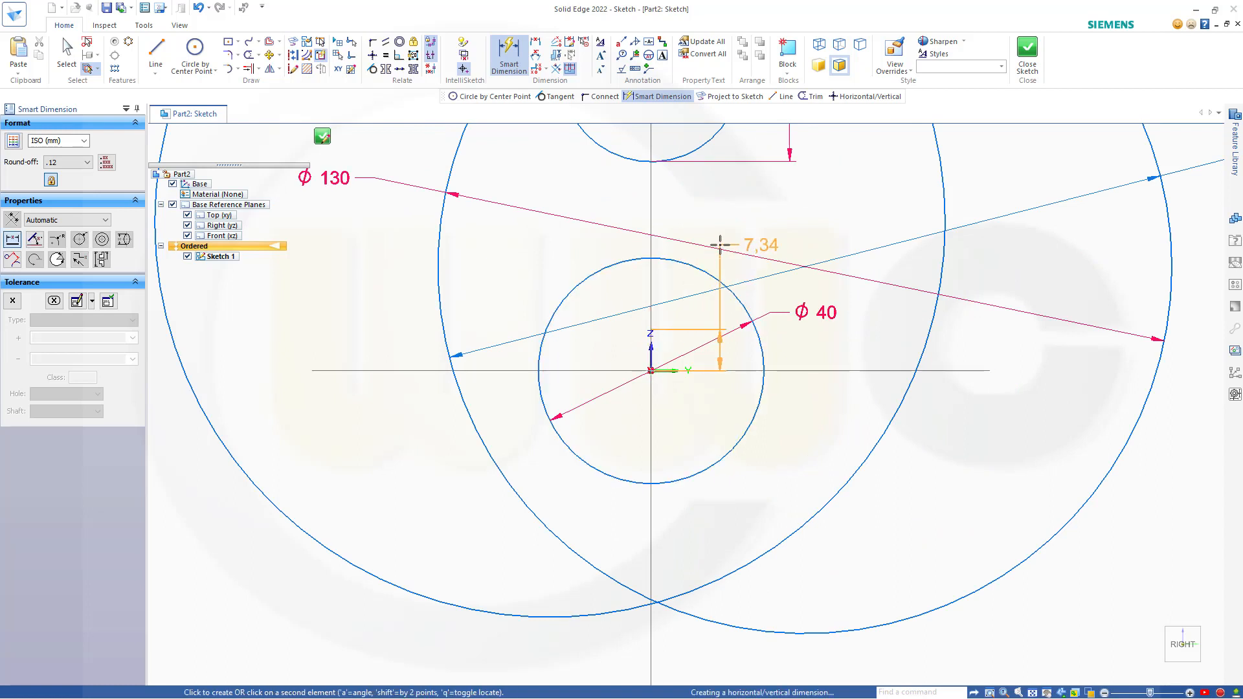
mouse_move(720, 246)
middle_down()
mouse_move(712, 268)
mouse_move(710, 257)
middle_up()
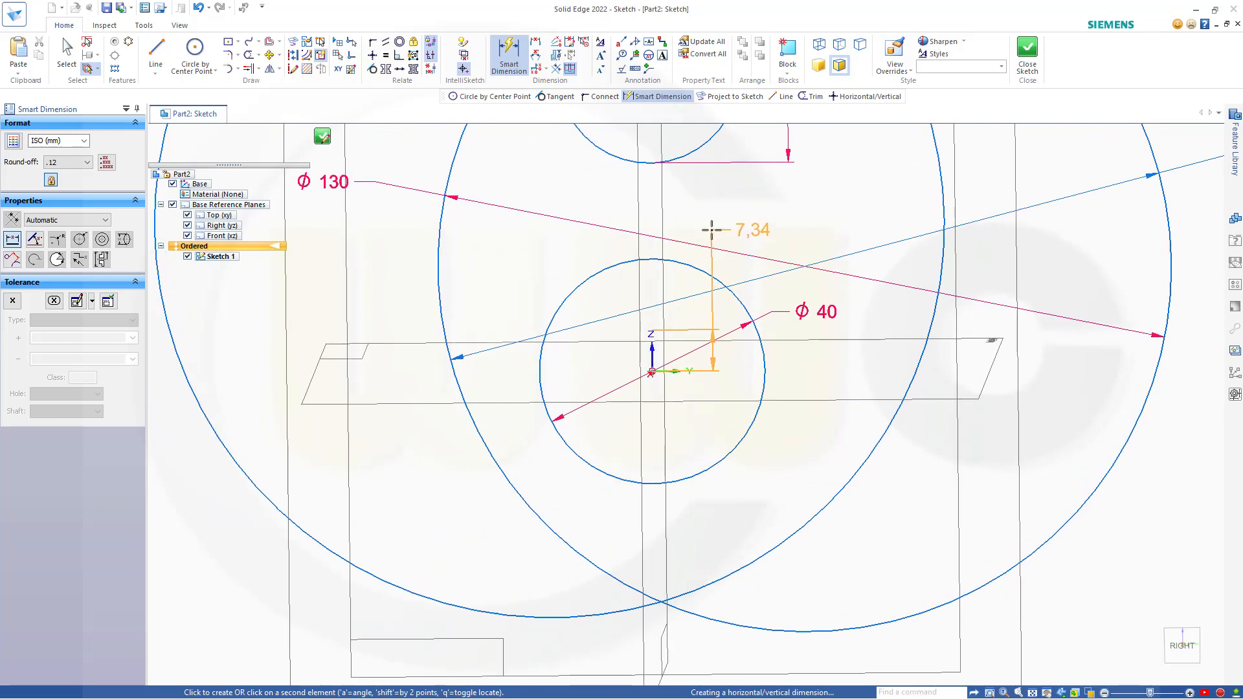
key(Escape)
scroll(662, 287, up, 3)
scroll(666, 272, down, 6)
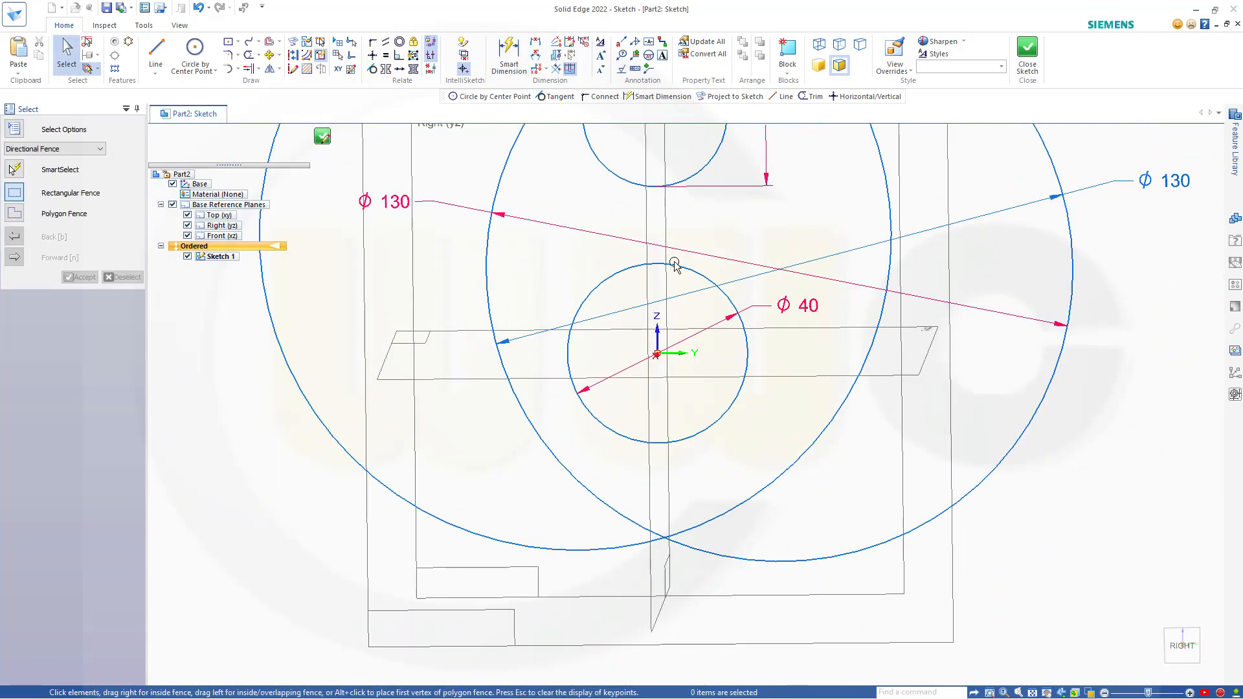
mouse_move(671, 253)
shift+middle_down()
mouse_move(655, 280)
mouse_move(662, 343)
shift+middle_up()
Step: Dimension the vertical distance between the centres of the origin circle and the small upper circle as 72 mm
click(510, 76)
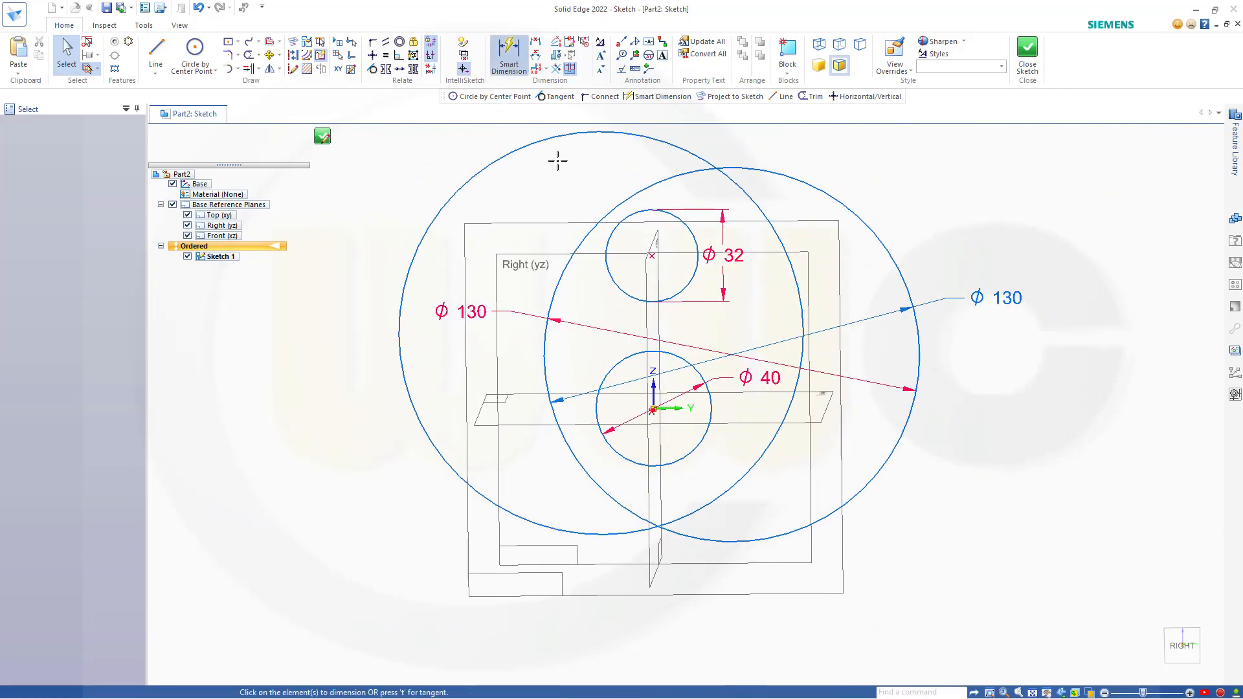
scroll(710, 460, up, 2)
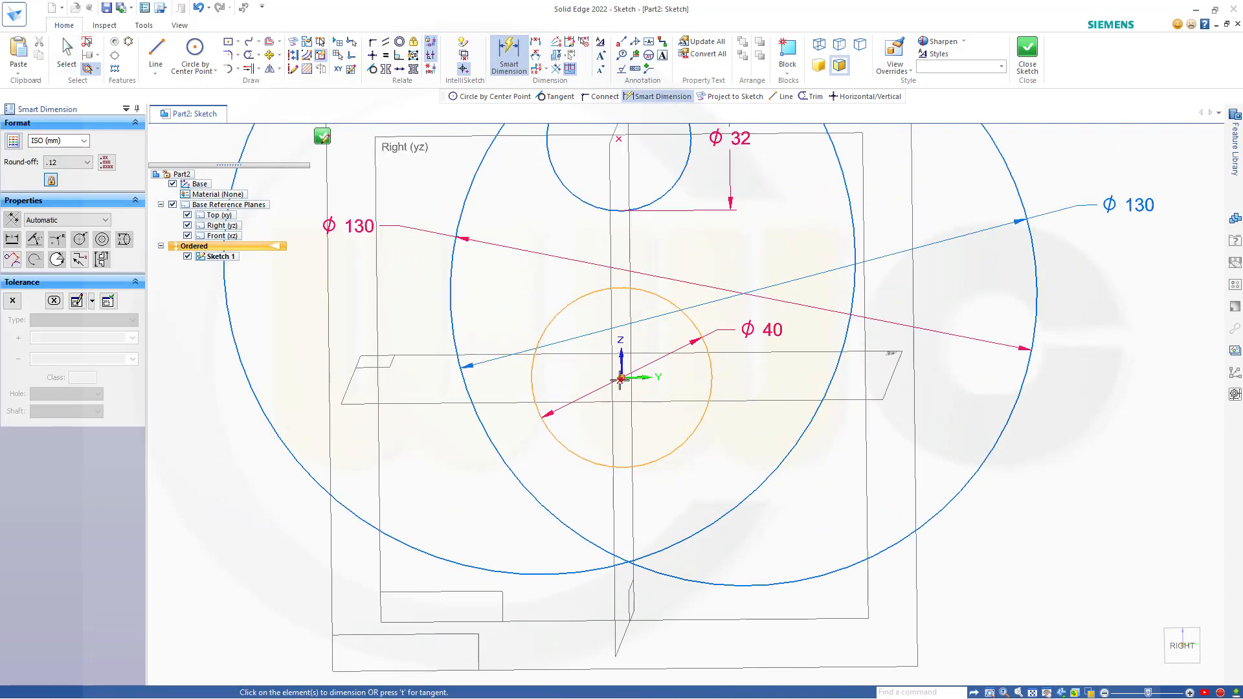
click(692, 422)
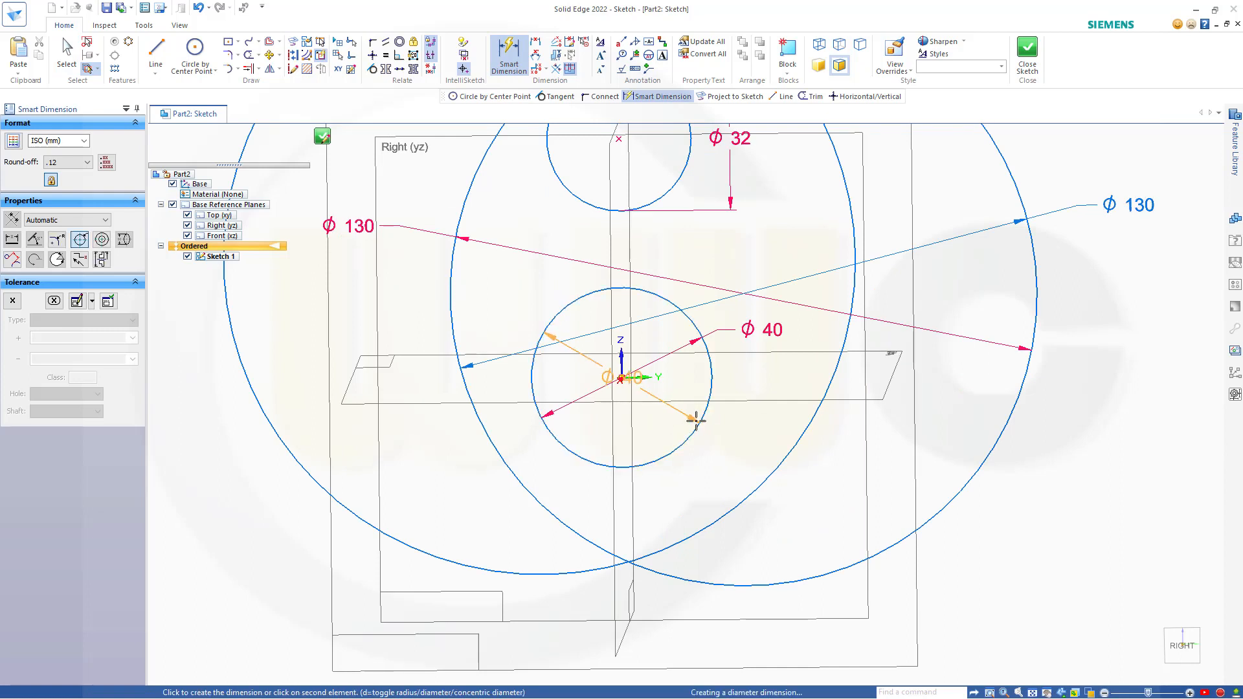
click(655, 196)
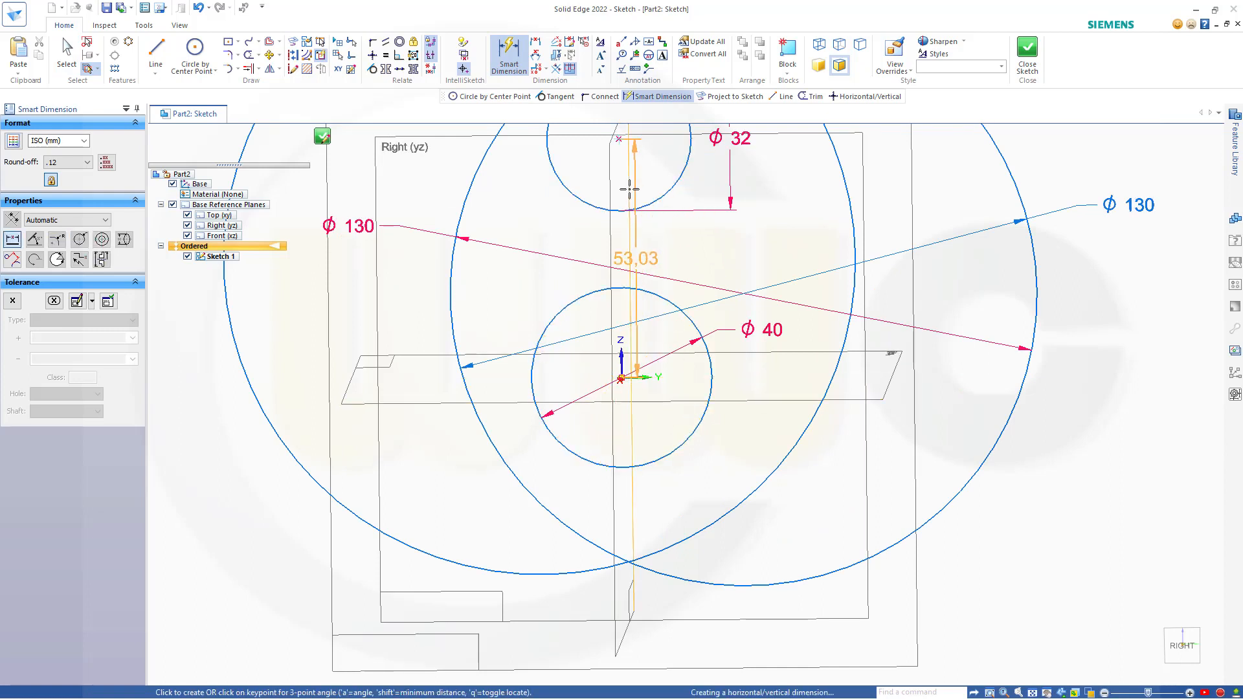
click(766, 241)
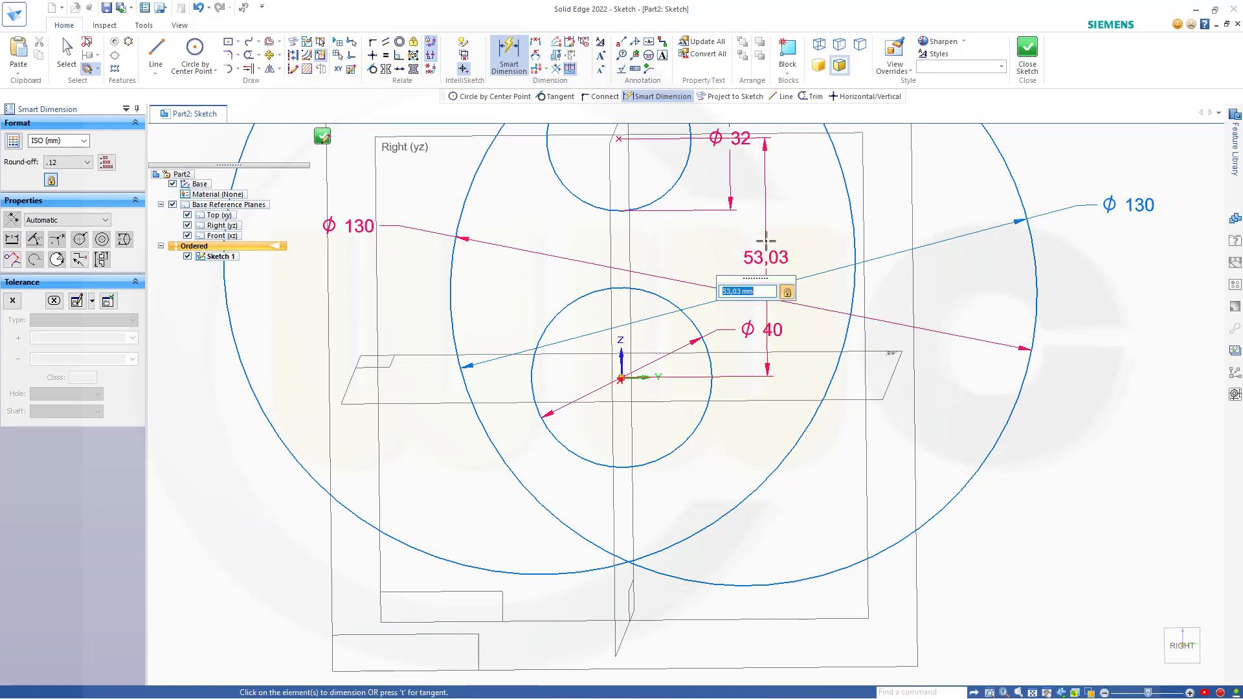
key(Return)
scroll(758, 252, down, 3)
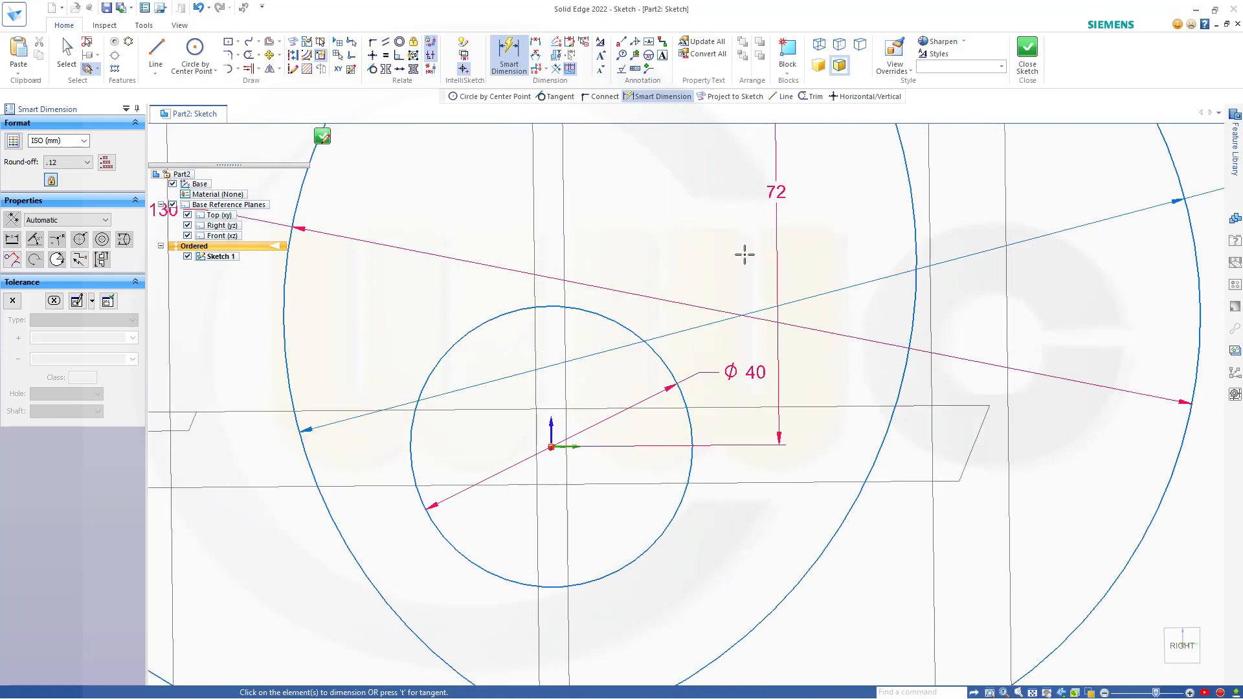
key(Escape)
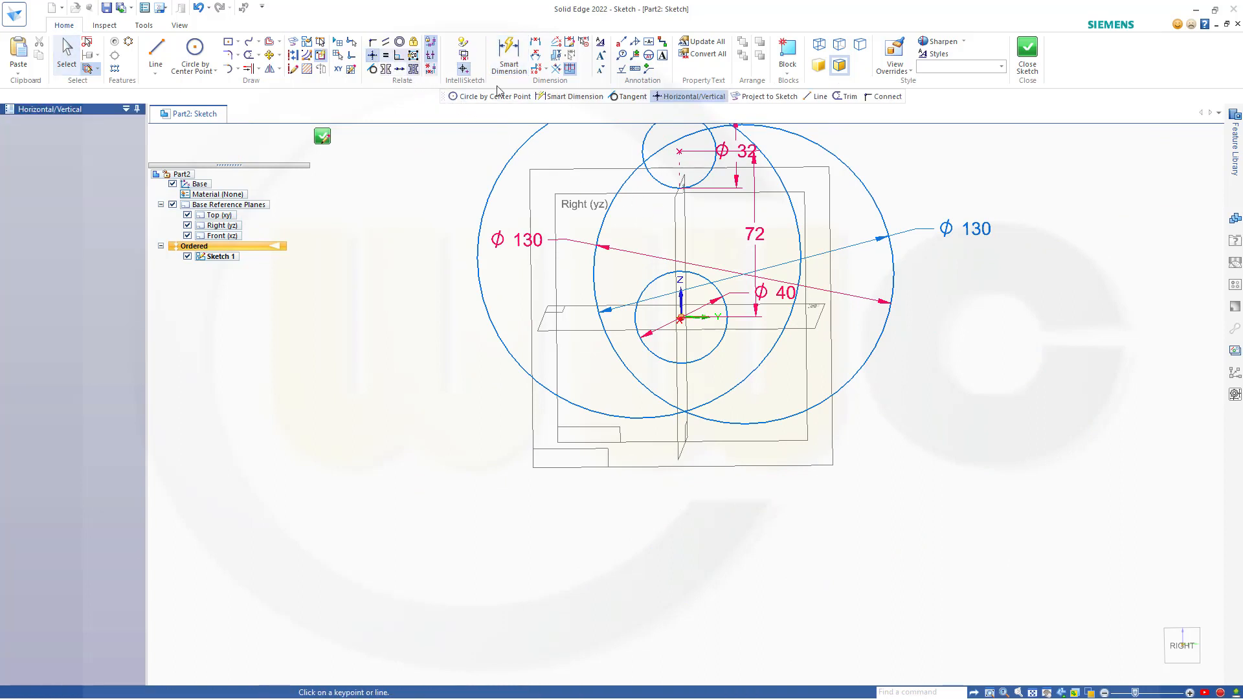
Step: Align the small upper circle's centre vertically with the sketch origin
click(372, 55)
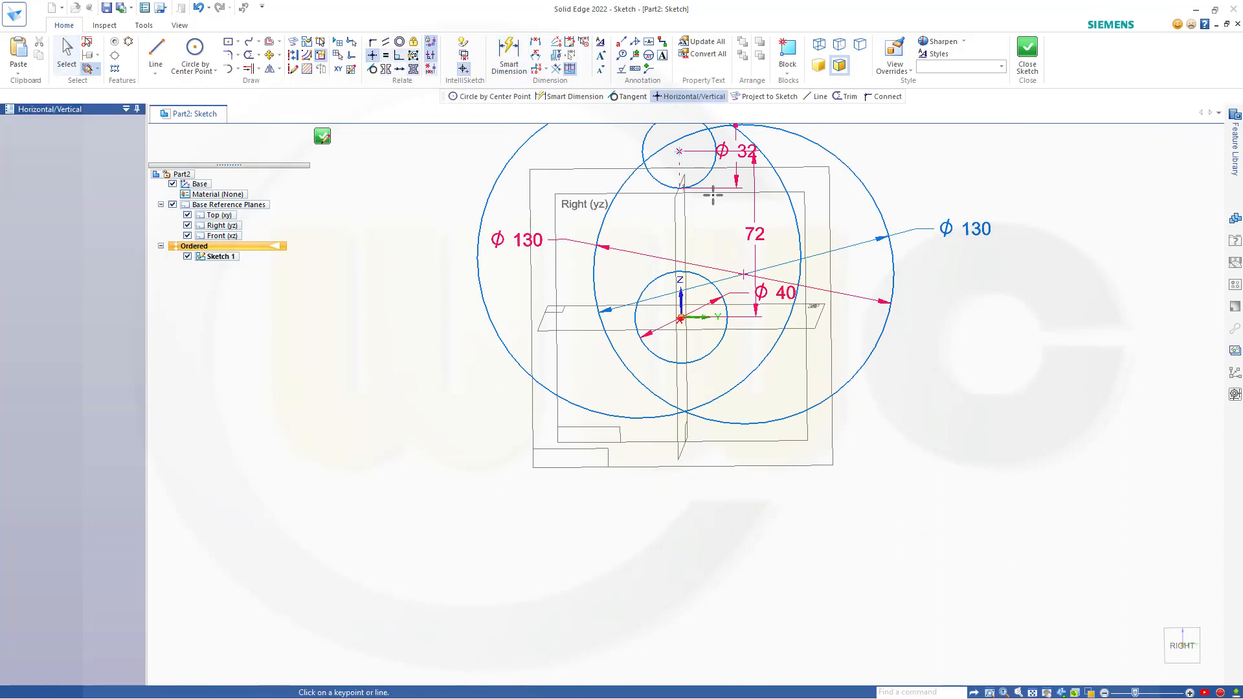
click(679, 151)
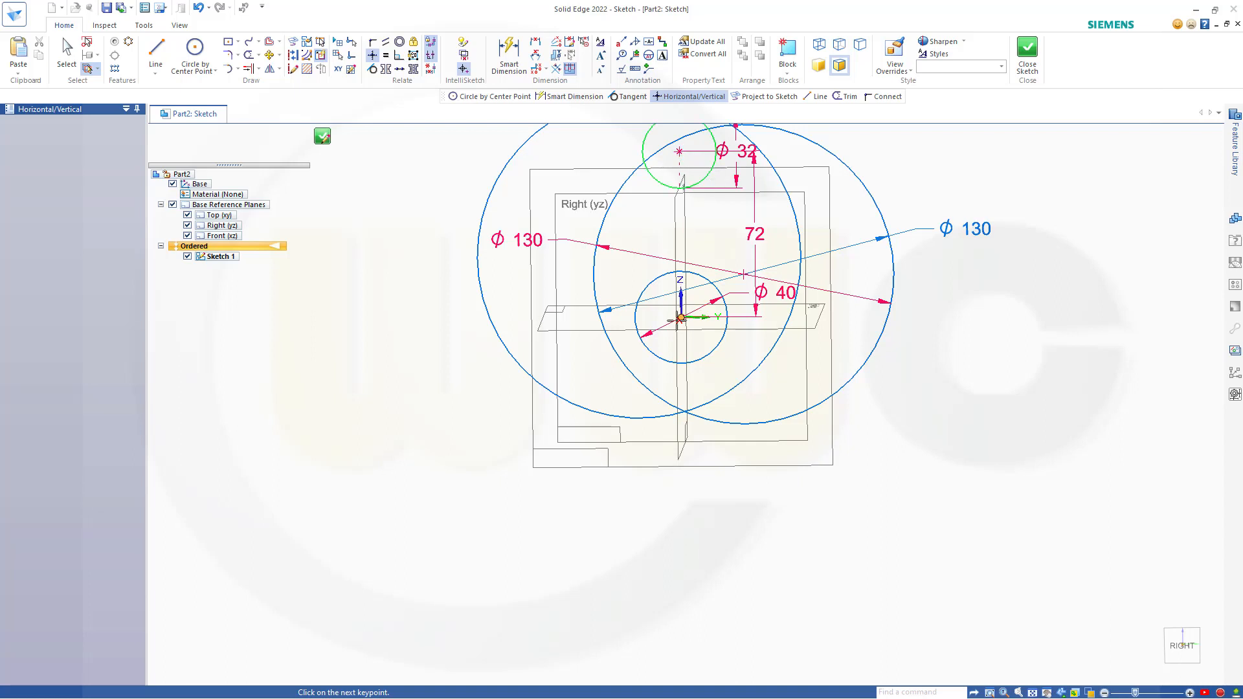
click(680, 317)
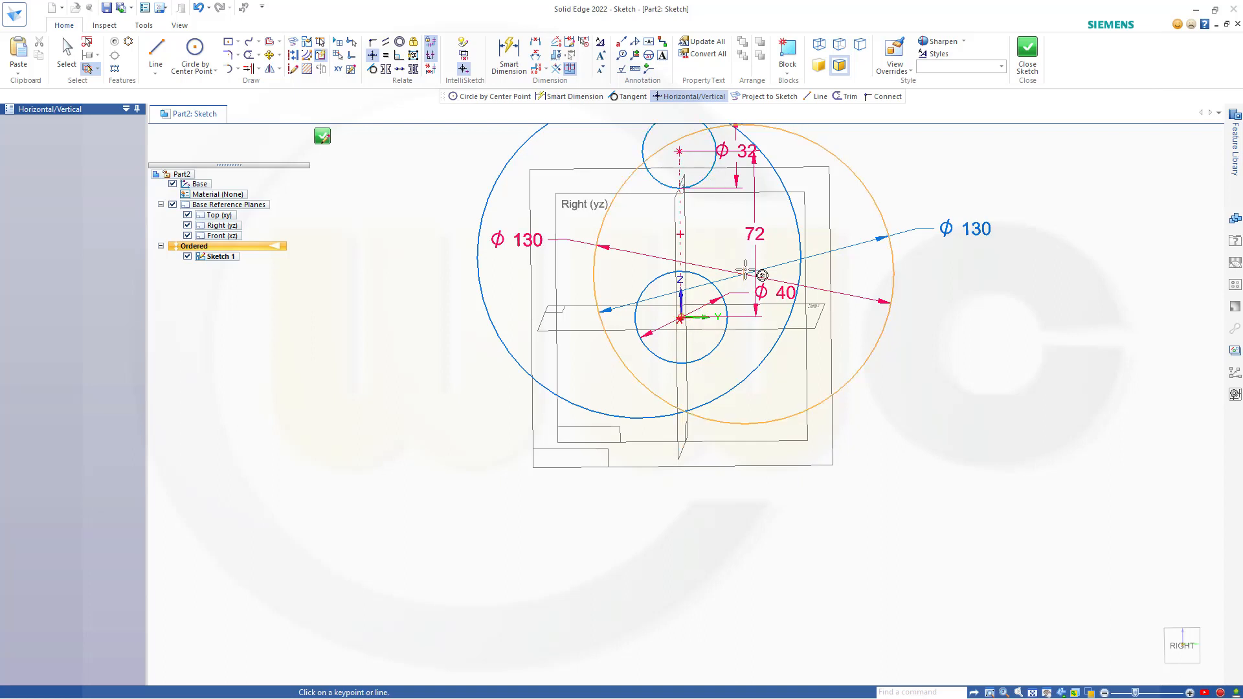
key(Escape)
Step: Make the left large circle tangent to both the small upper circle and the circle at the origin
scroll(749, 259, up, 3)
scroll(749, 259, down, 4)
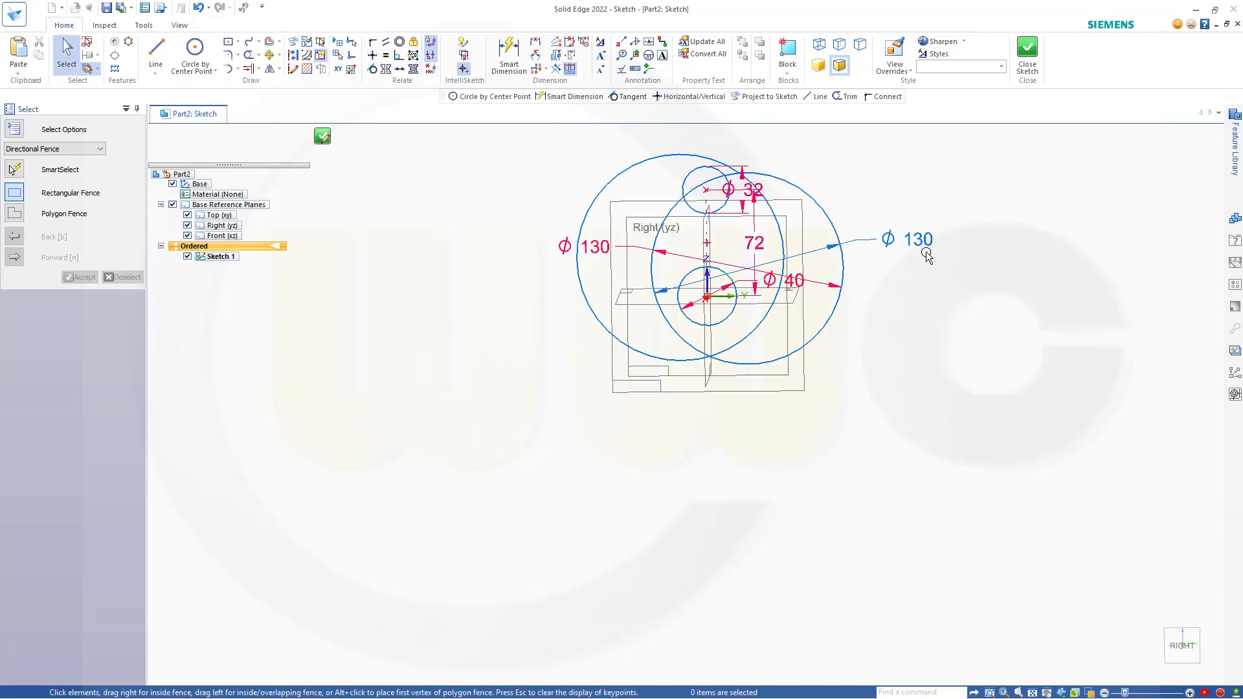
mouse_move(1162, 609)
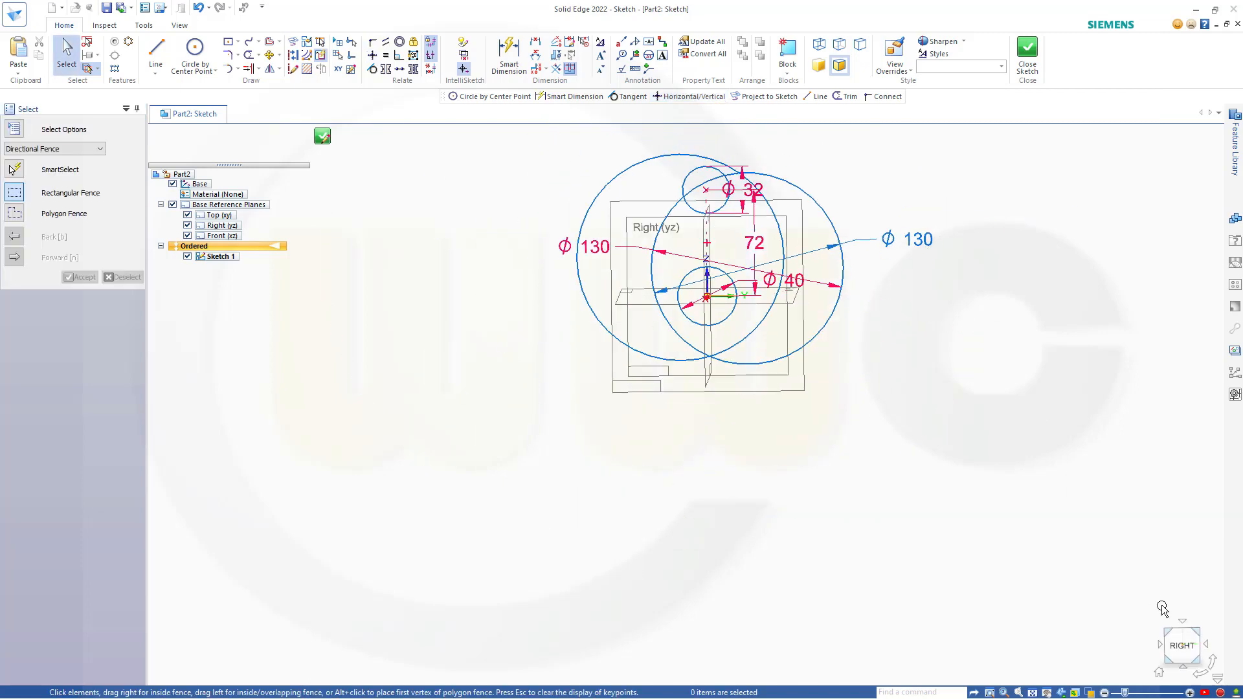
click(1174, 644)
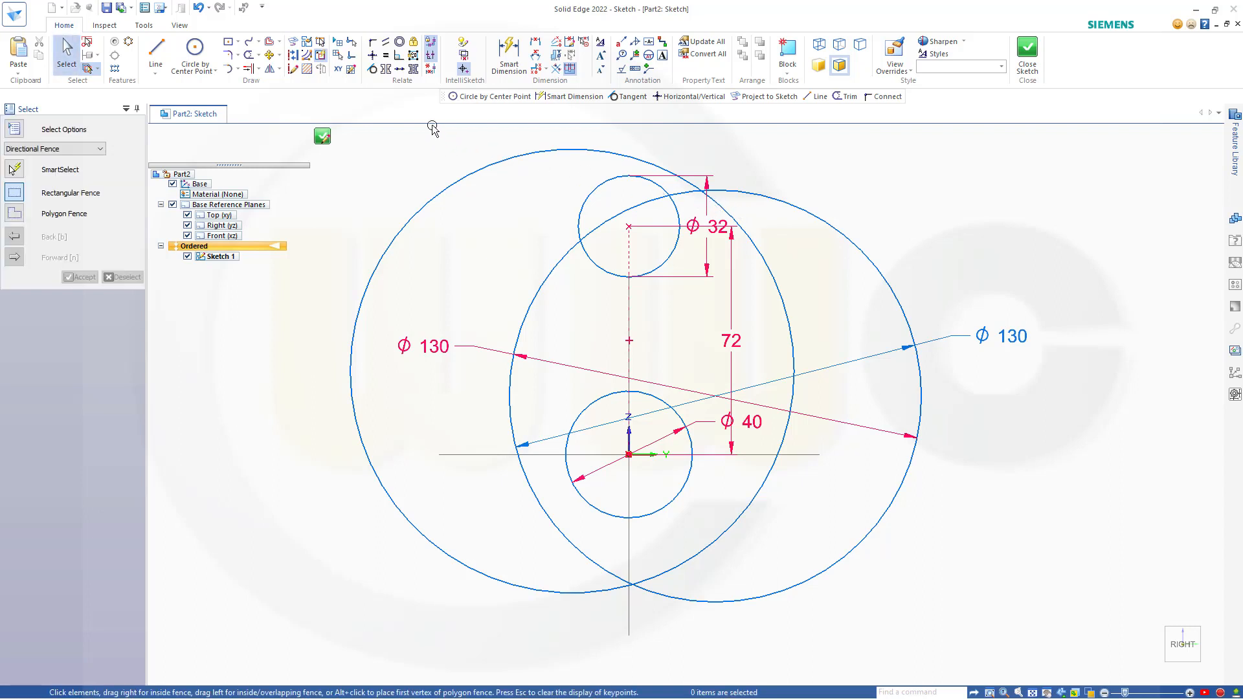
click(372, 68)
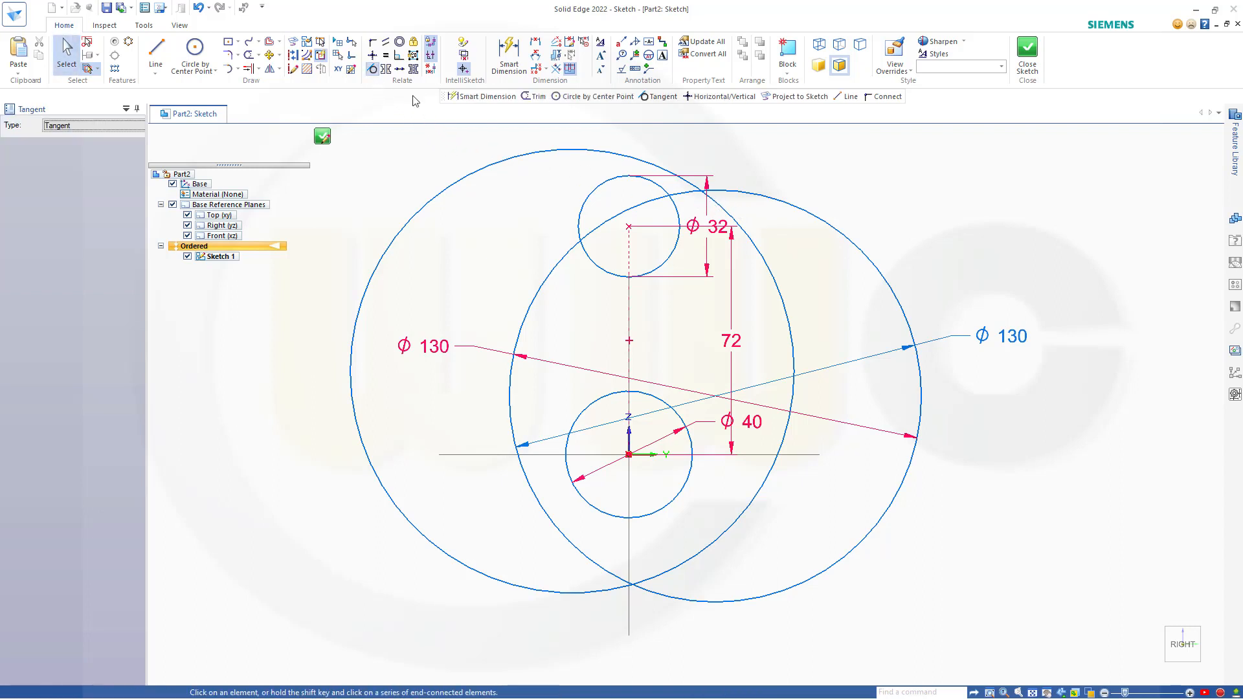
click(667, 180)
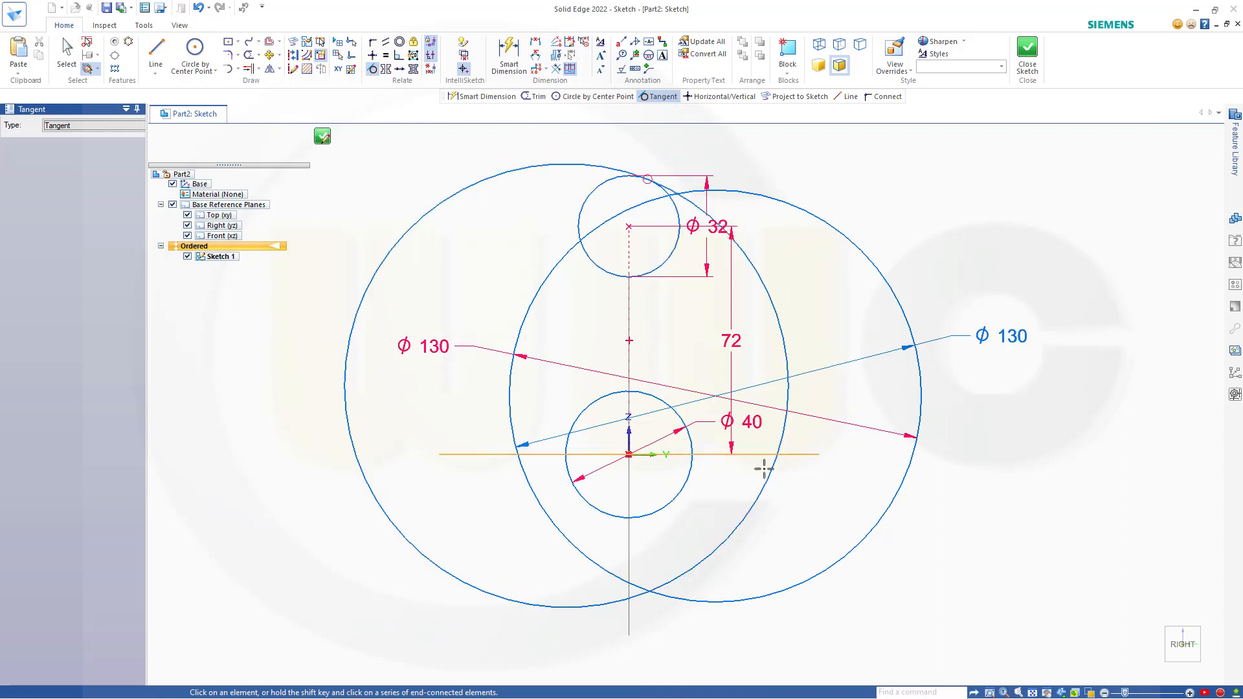
click(736, 525)
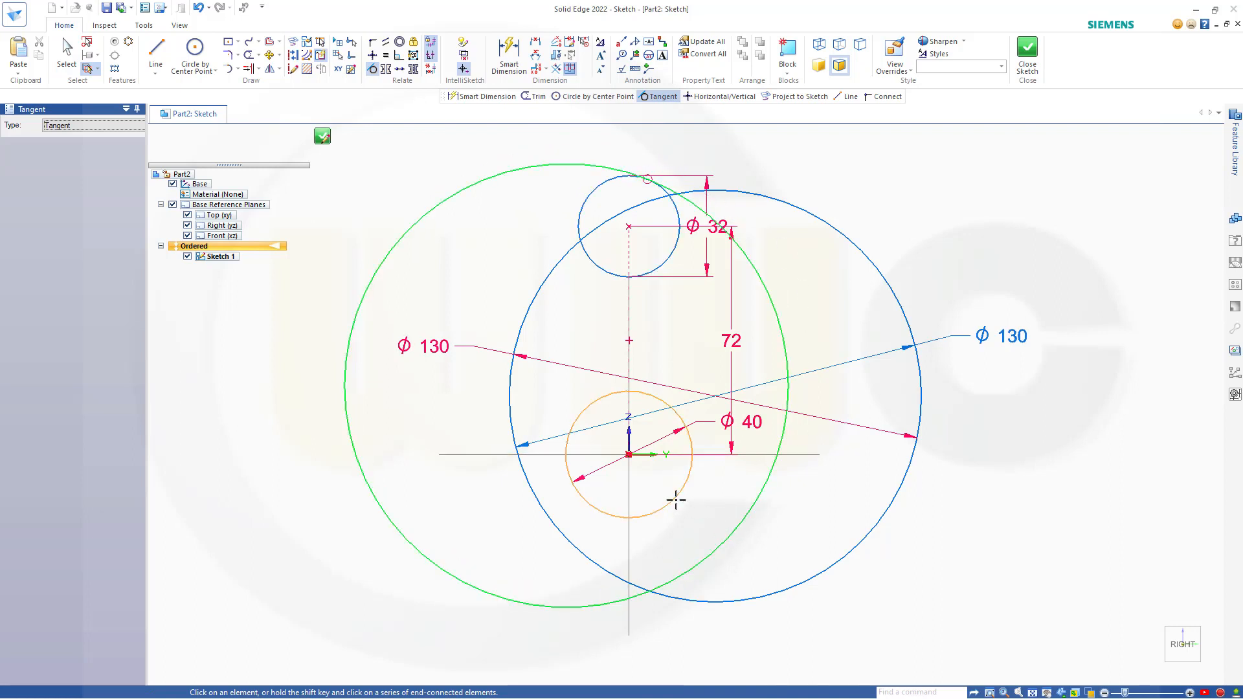
click(675, 498)
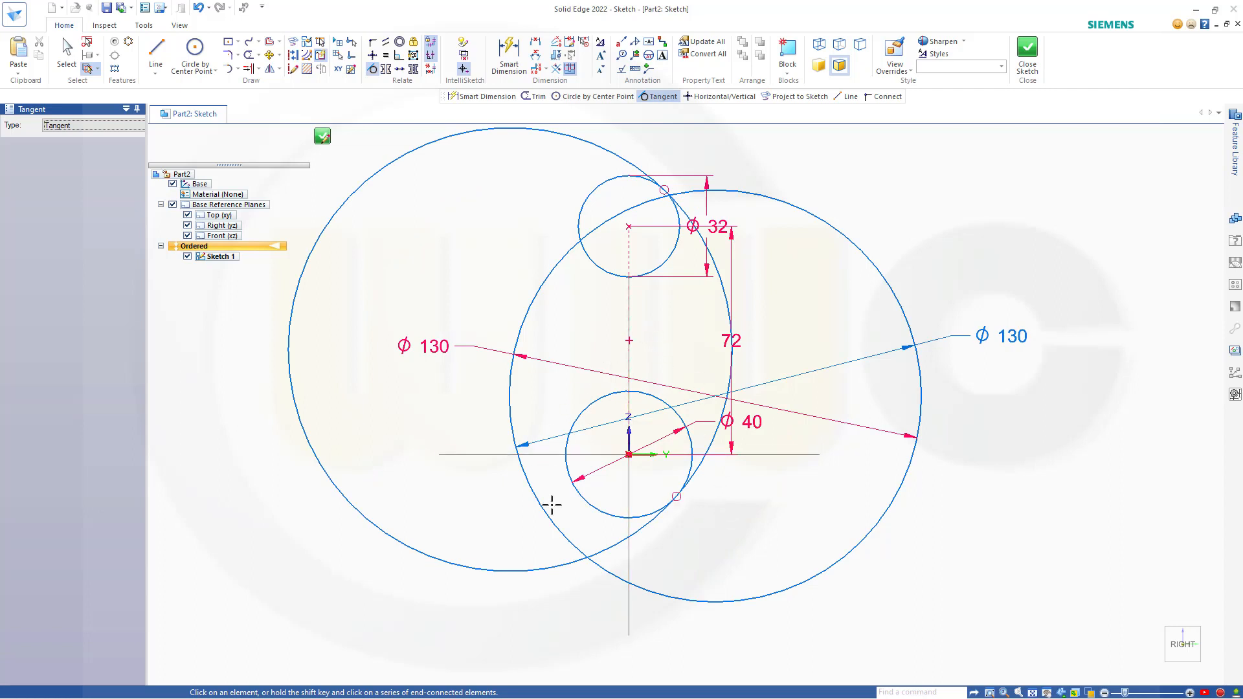
Step: Make the right large circle tangent to both the circle at the origin and the small upper circle
click(558, 528)
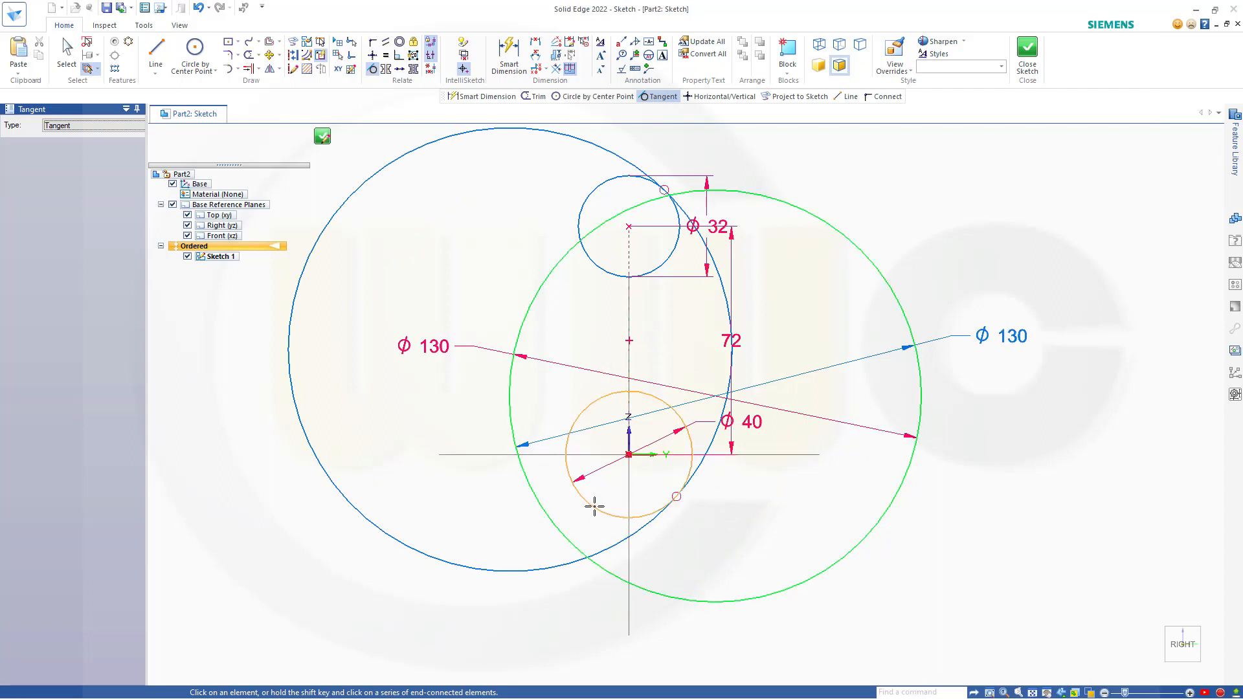
click(593, 502)
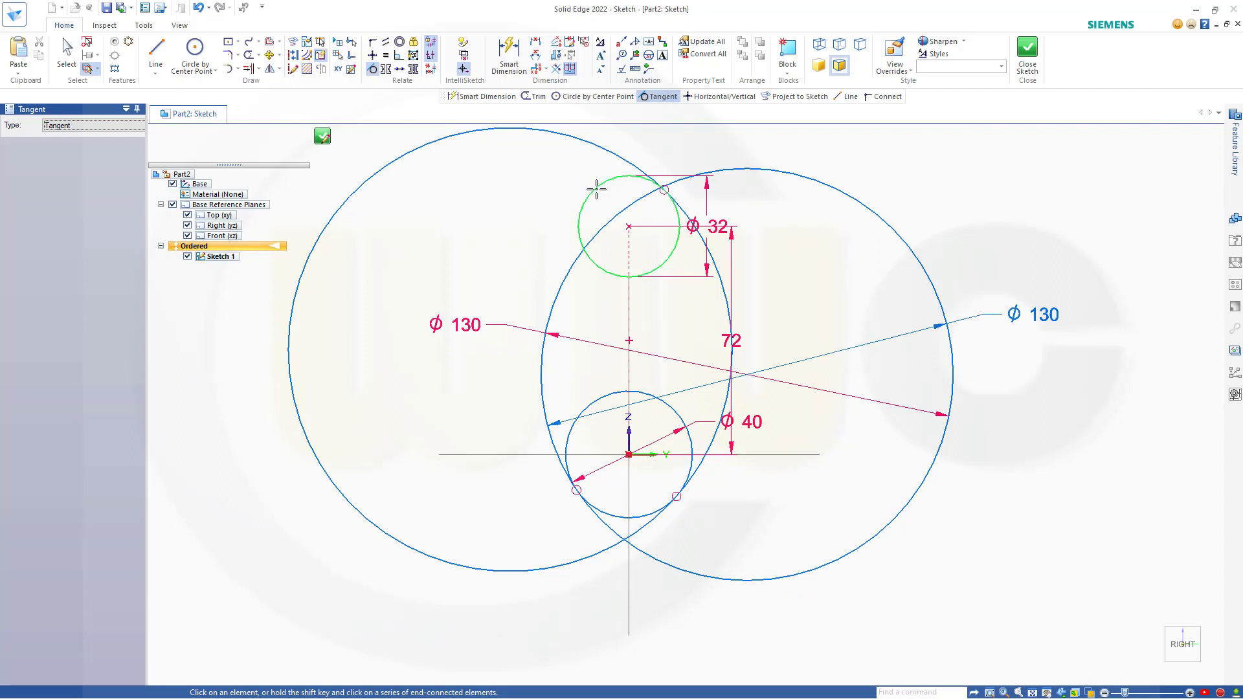
click(626, 208)
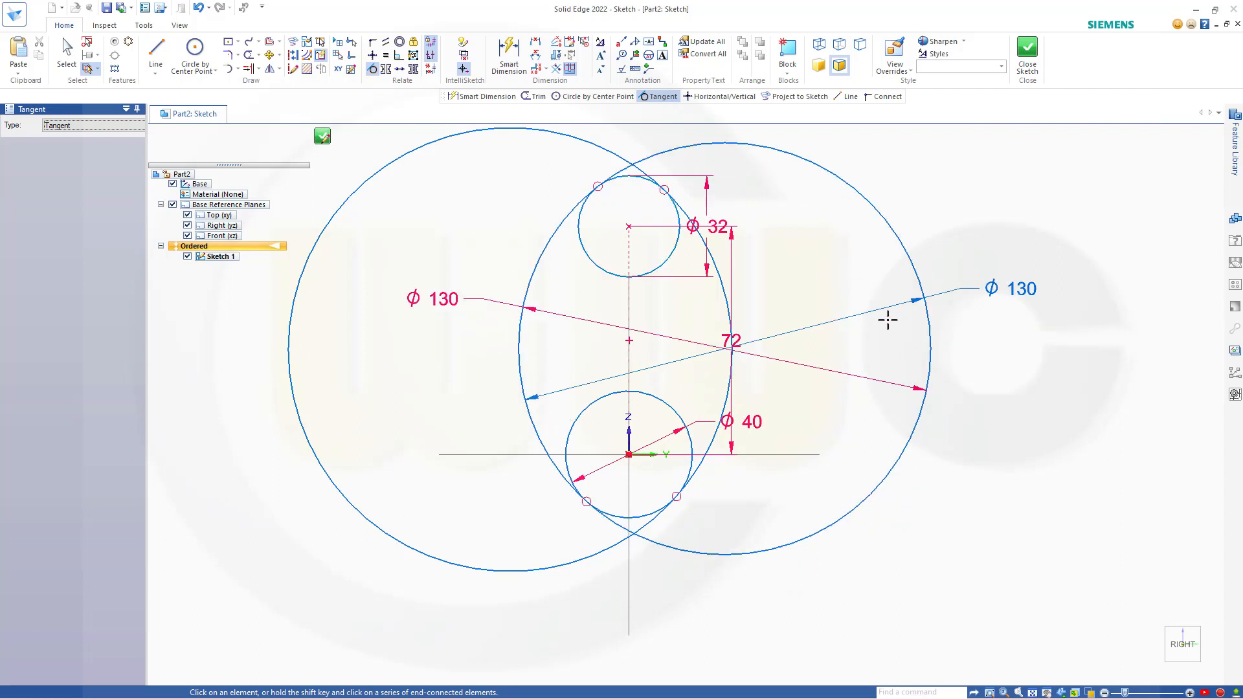
key(Escape)
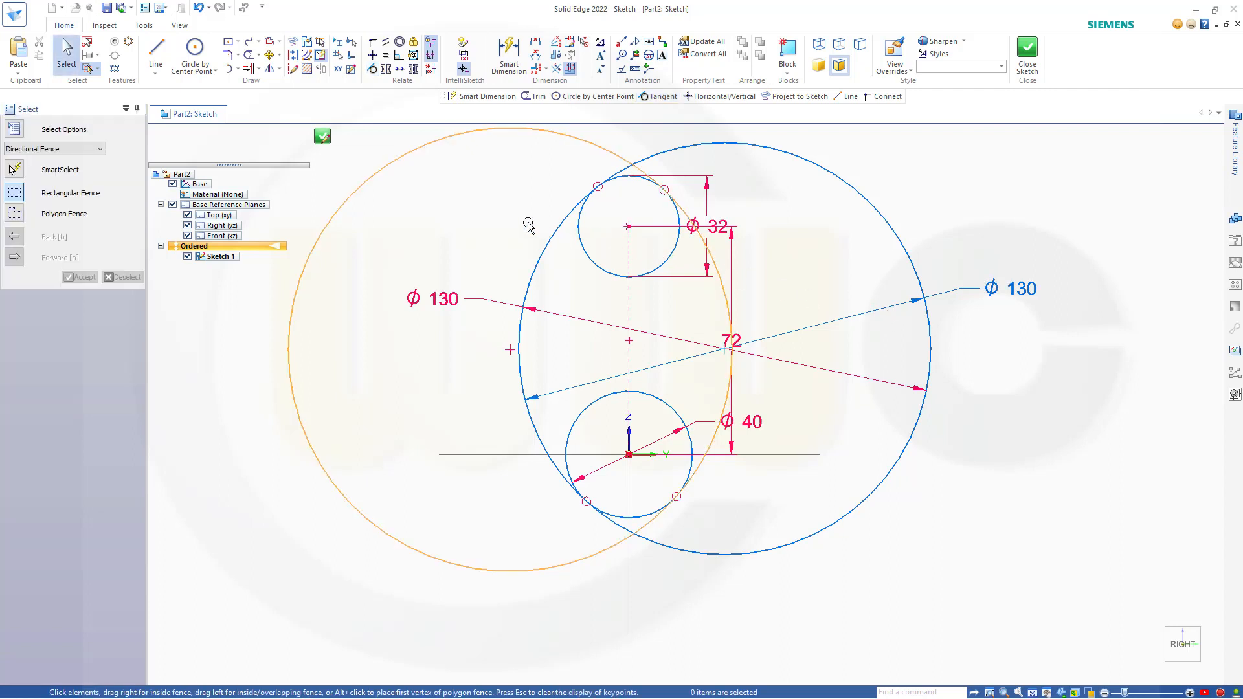
Step: Trim away the outer arcs of both large circles and their crossing tips below the origin circle
click(248, 55)
drag(384, 145, 408, 197)
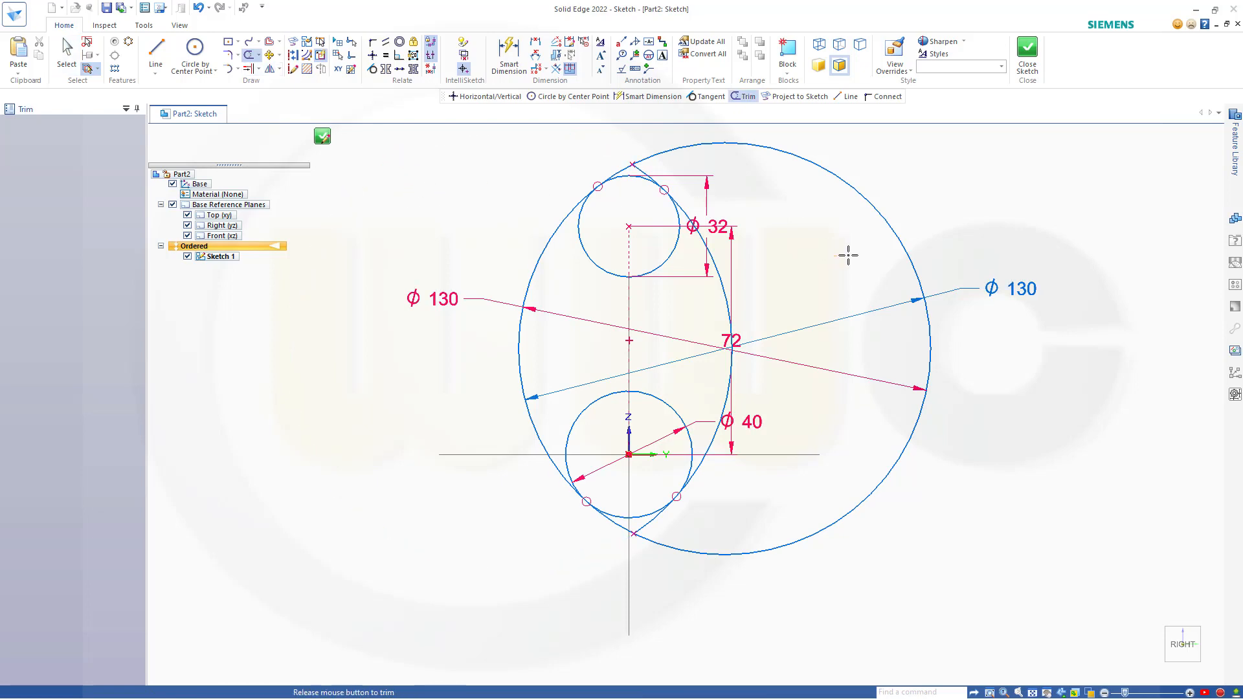
drag(846, 252, 951, 281)
scroll(692, 530, up, 4)
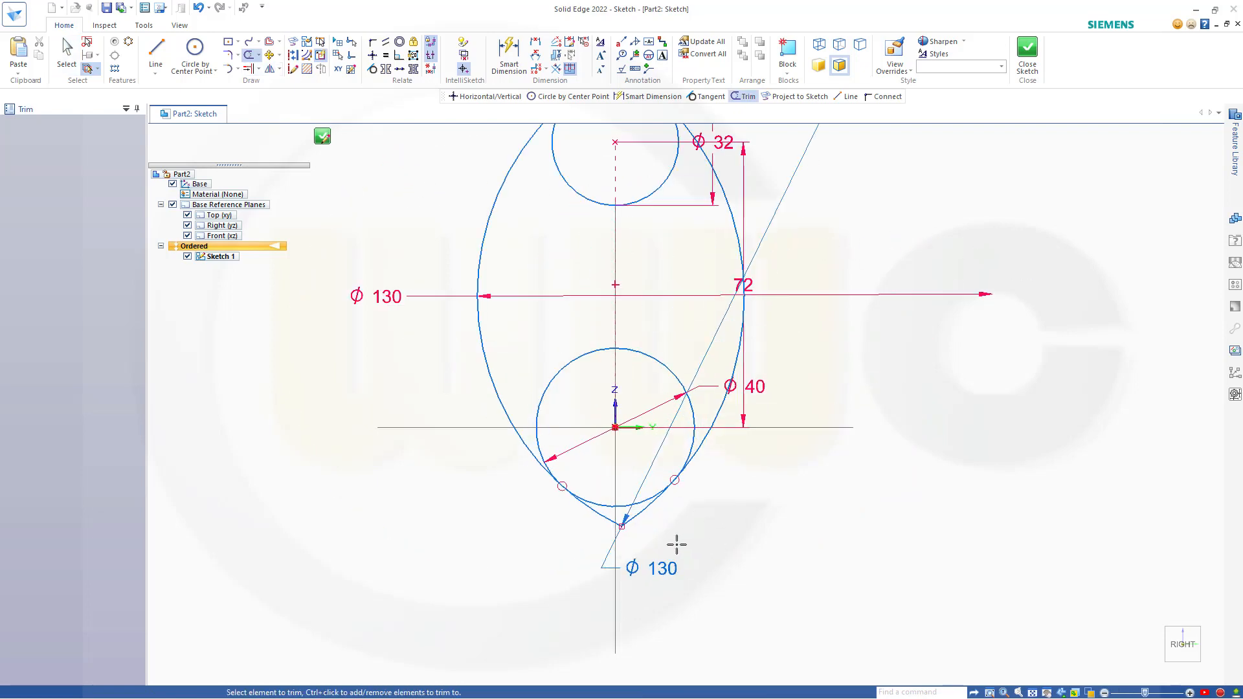
drag(656, 508, 544, 508)
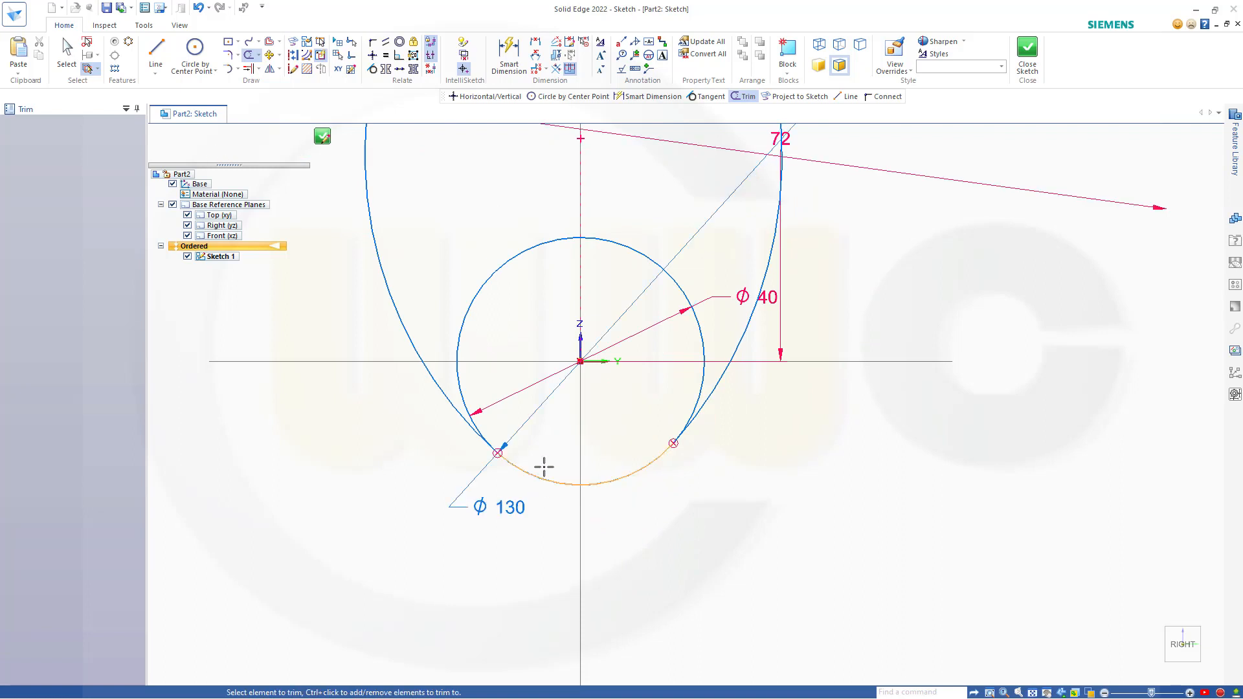
Step: Trim the inner arc of the origin circle and the excess arcs around the upper circle, leaving one closed egg-shaped outline
drag(491, 248, 527, 283)
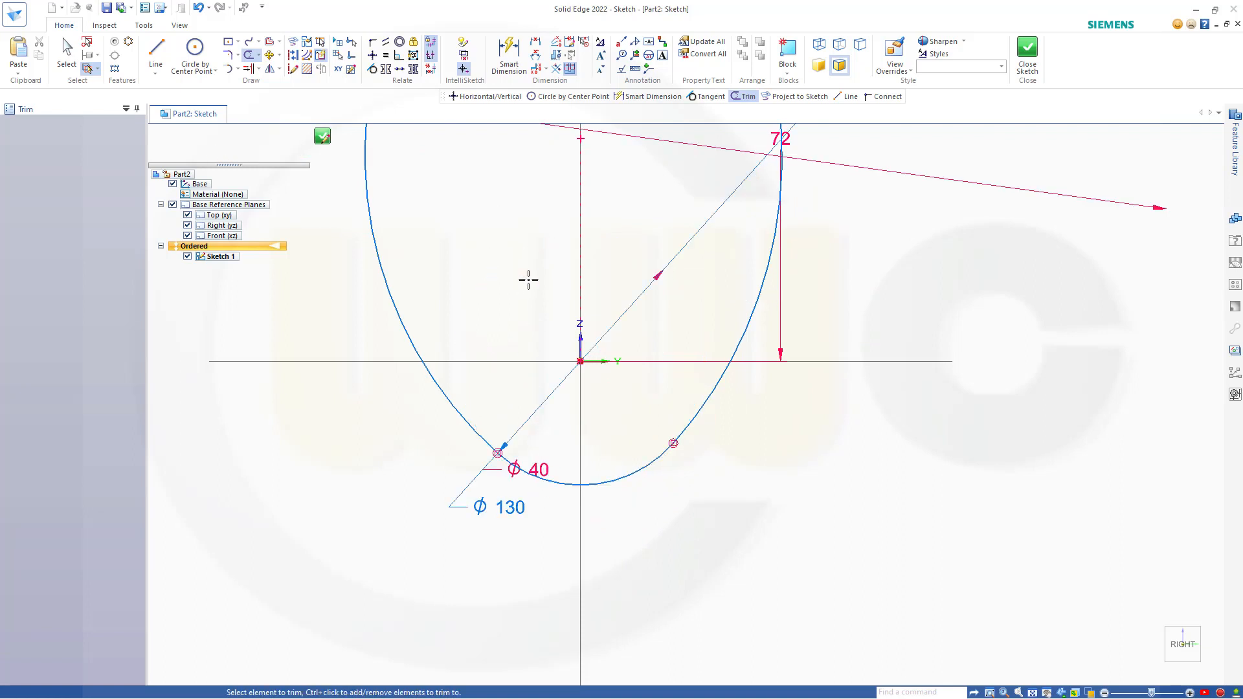
mouse_move(528, 280)
middle_down()
mouse_move(555, 304)
mouse_move(628, 577)
middle_up()
drag(592, 387, 614, 364)
drag(711, 166, 640, 163)
Step: Close and finish the cam outline sketch, and hide the base reference planes
click(1032, 55)
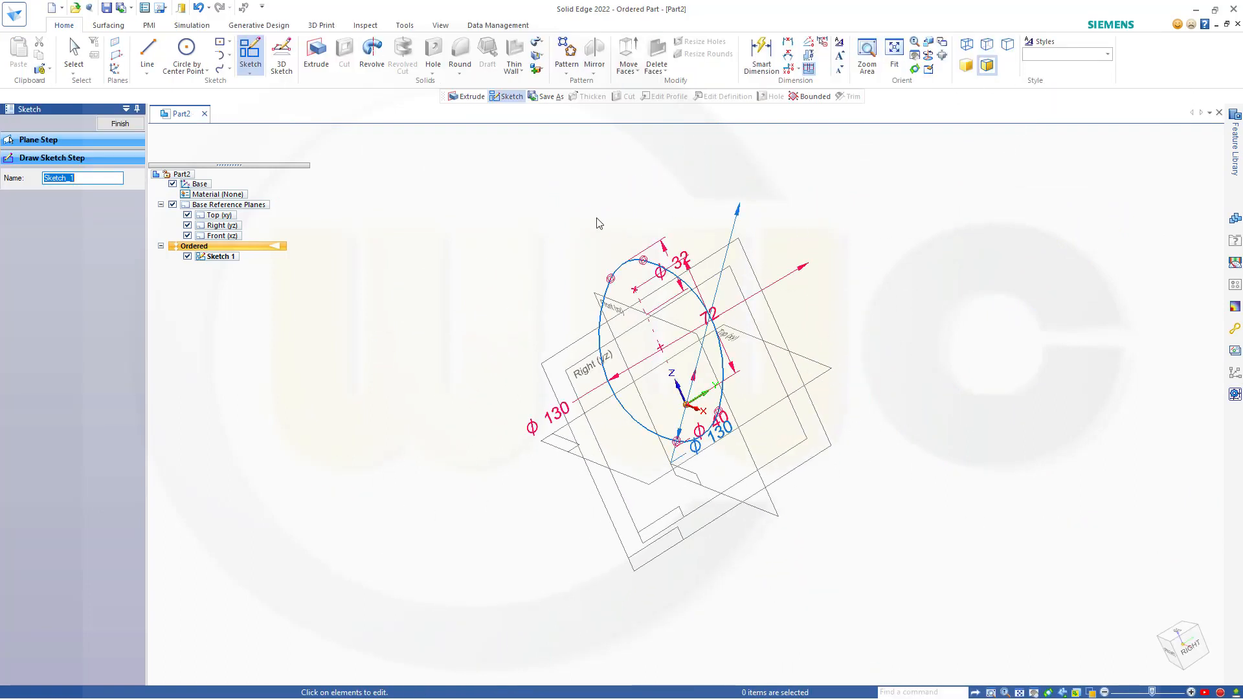
click(120, 123)
key(Escape)
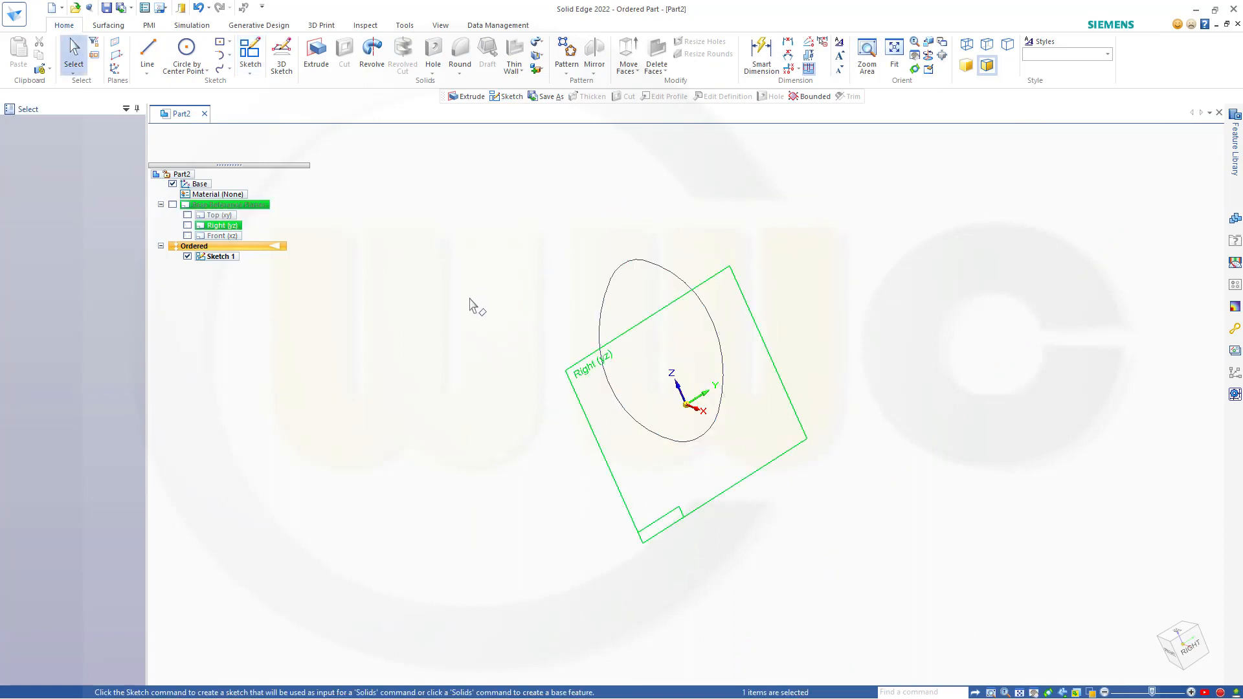
Step: Start a second sketch on the Right (yz) plane
mouse_move(471, 304)
shift+middle_down()
mouse_move(456, 338)
mouse_move(444, 294)
mouse_move(397, 305)
shift+middle_up()
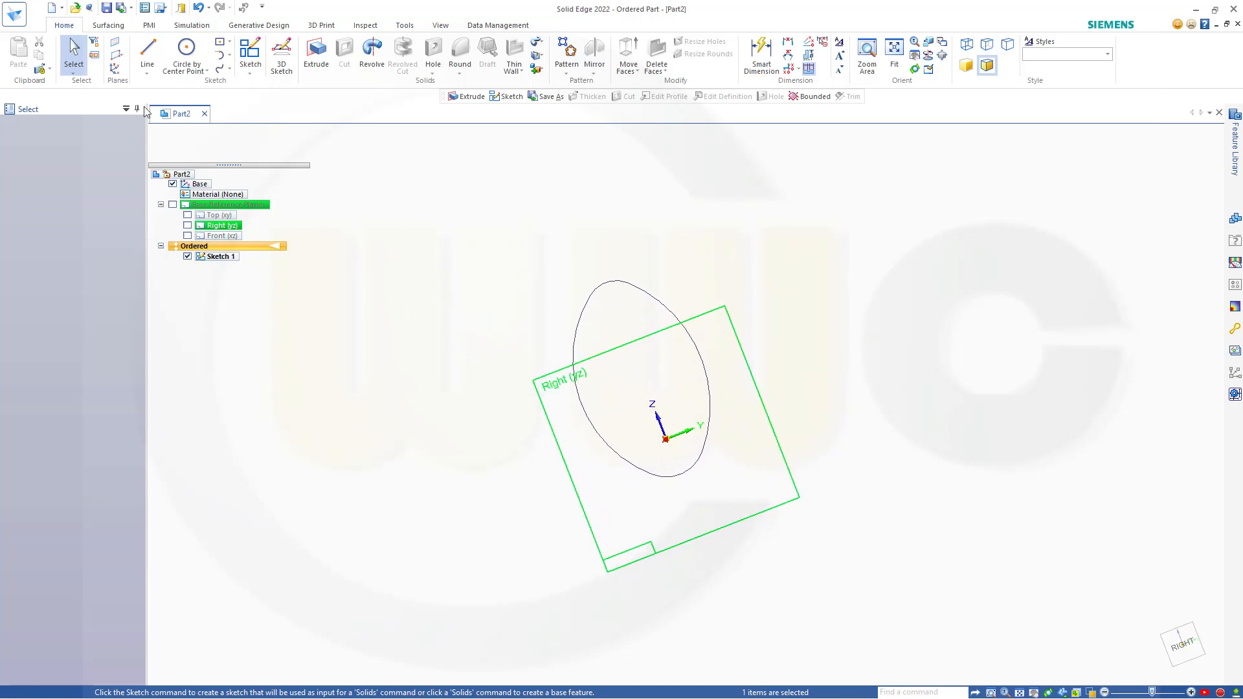
click(249, 73)
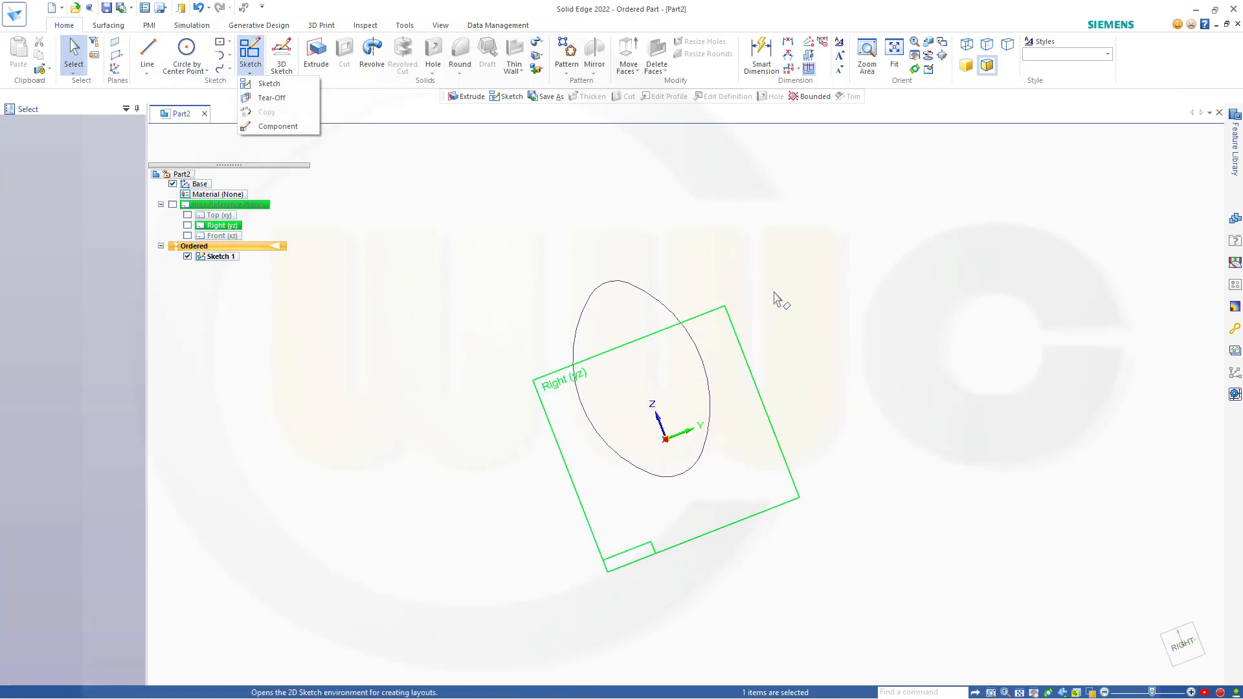
click(272, 85)
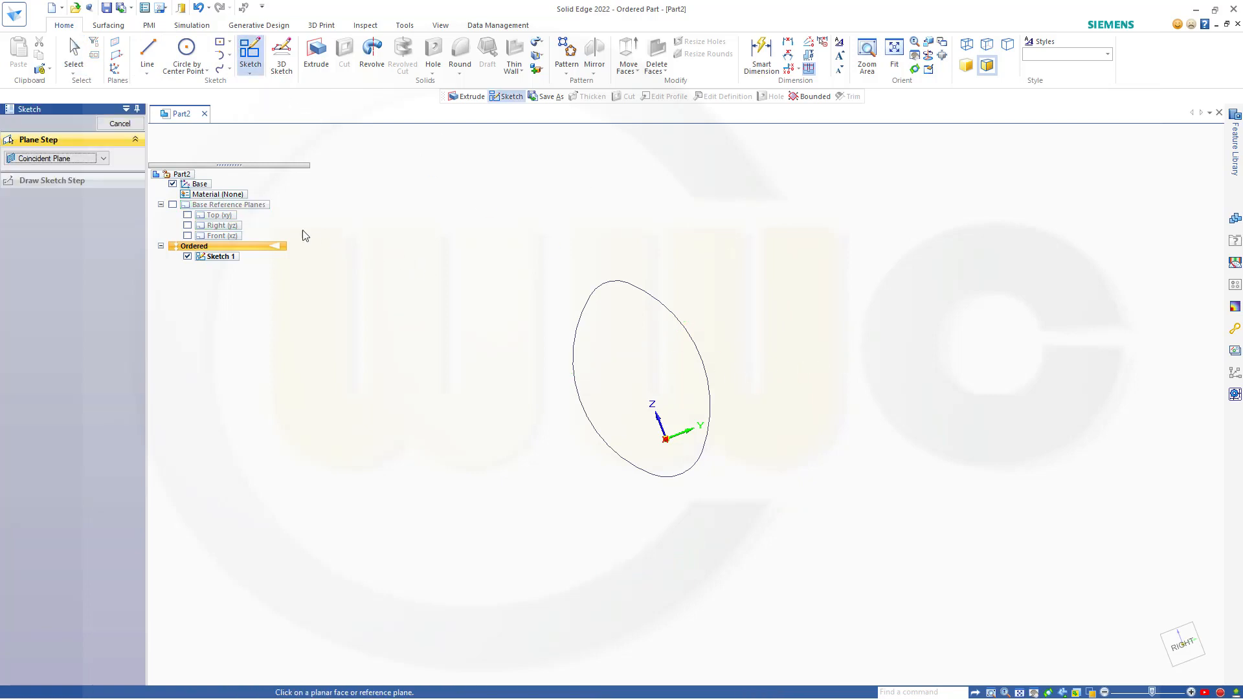
click(222, 228)
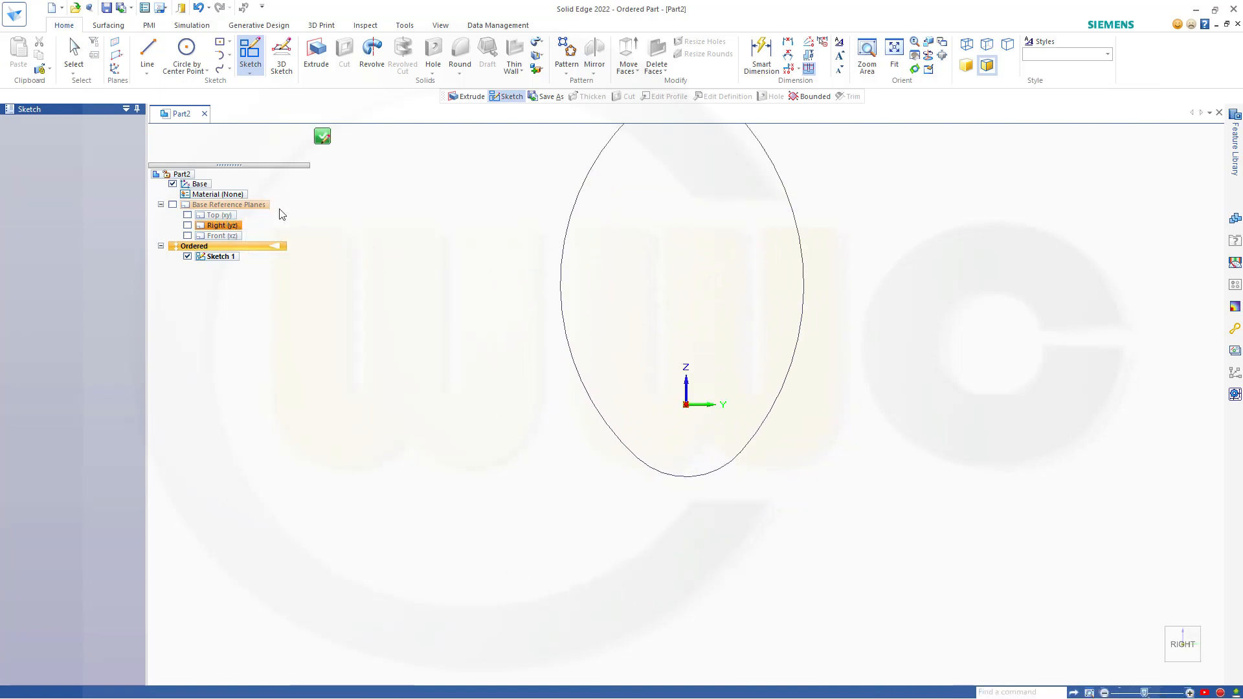
Step: Draw a circle with a 40 mm diameter centred on the origin
click(192, 52)
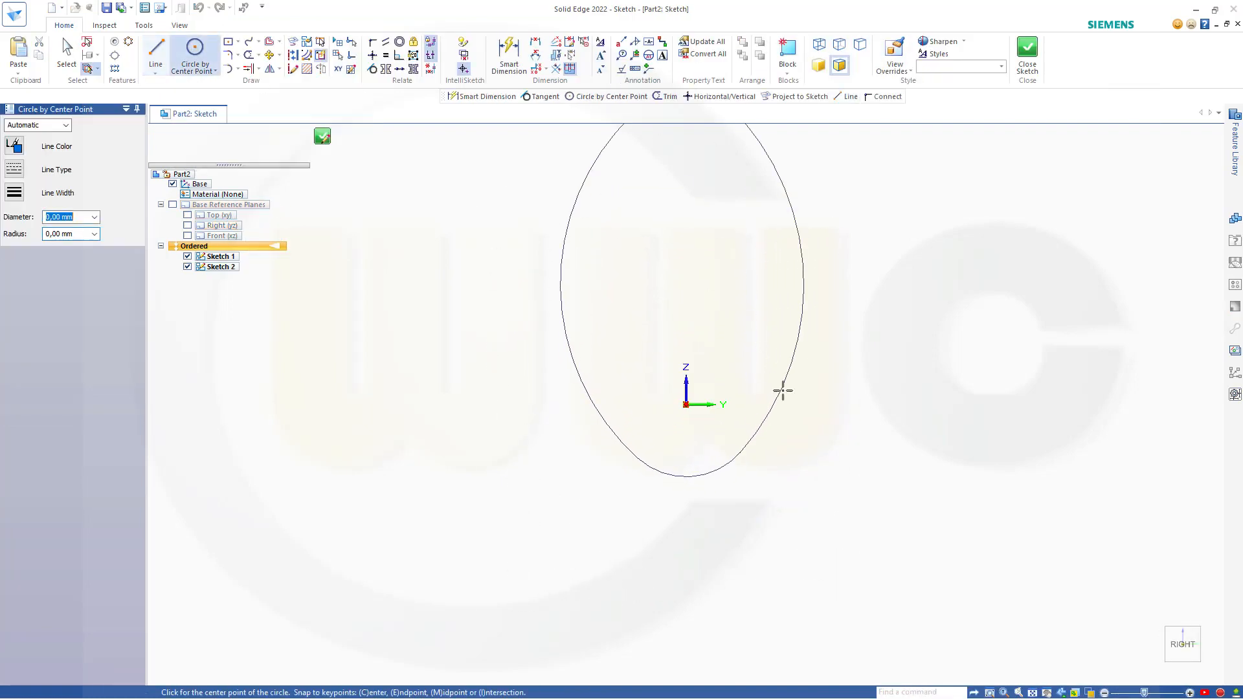
click(686, 406)
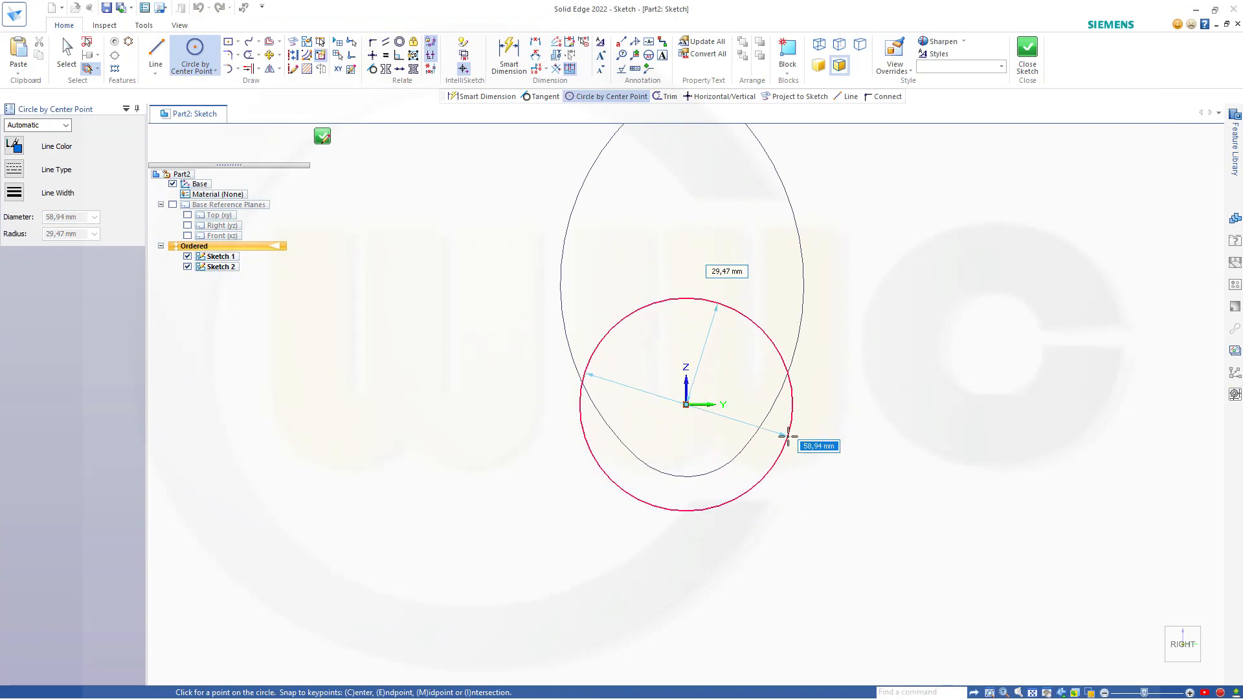
text(4)
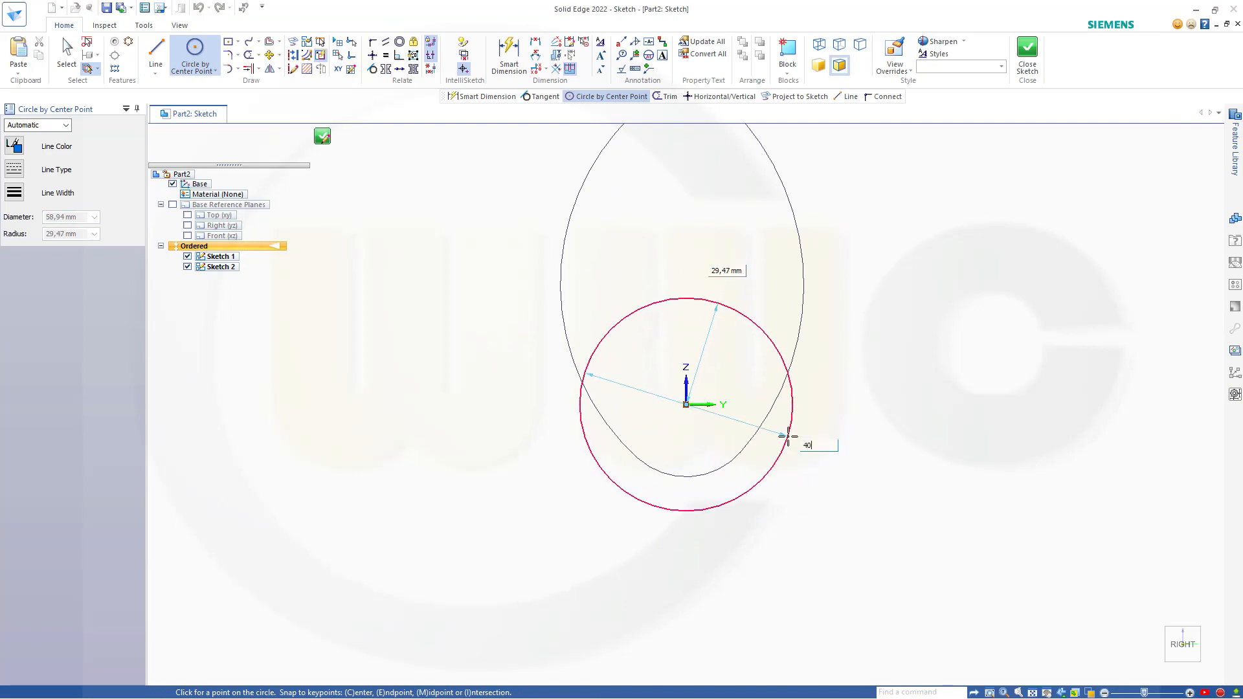
text(0)
key(Return)
key(Escape)
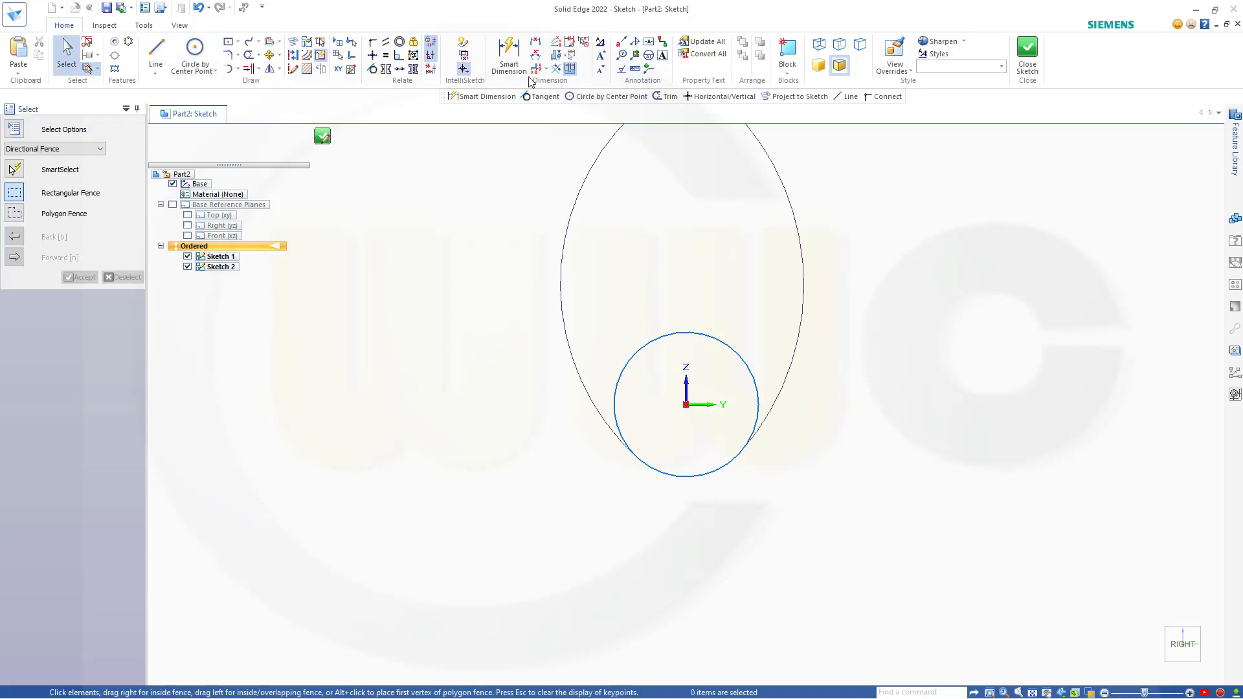
Step: Dimension the origin circle's diameter as 40 mm, then close the second sketch and leave the Sketch command
click(508, 60)
click(746, 361)
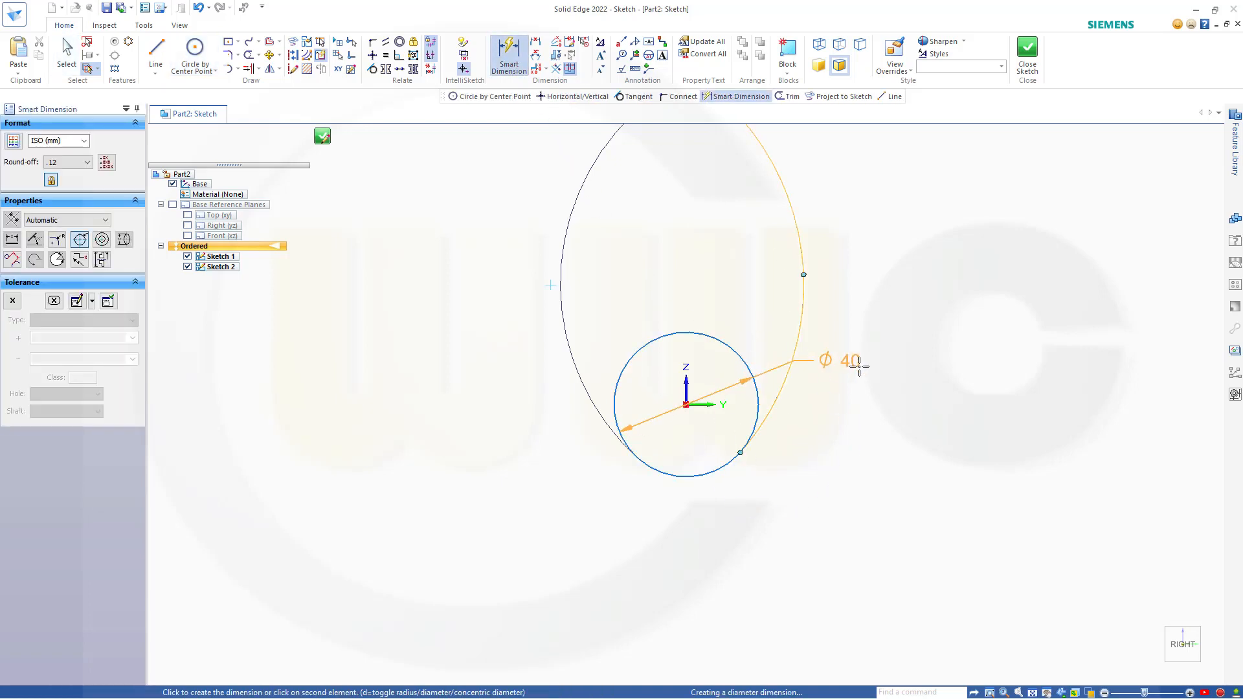
click(860, 367)
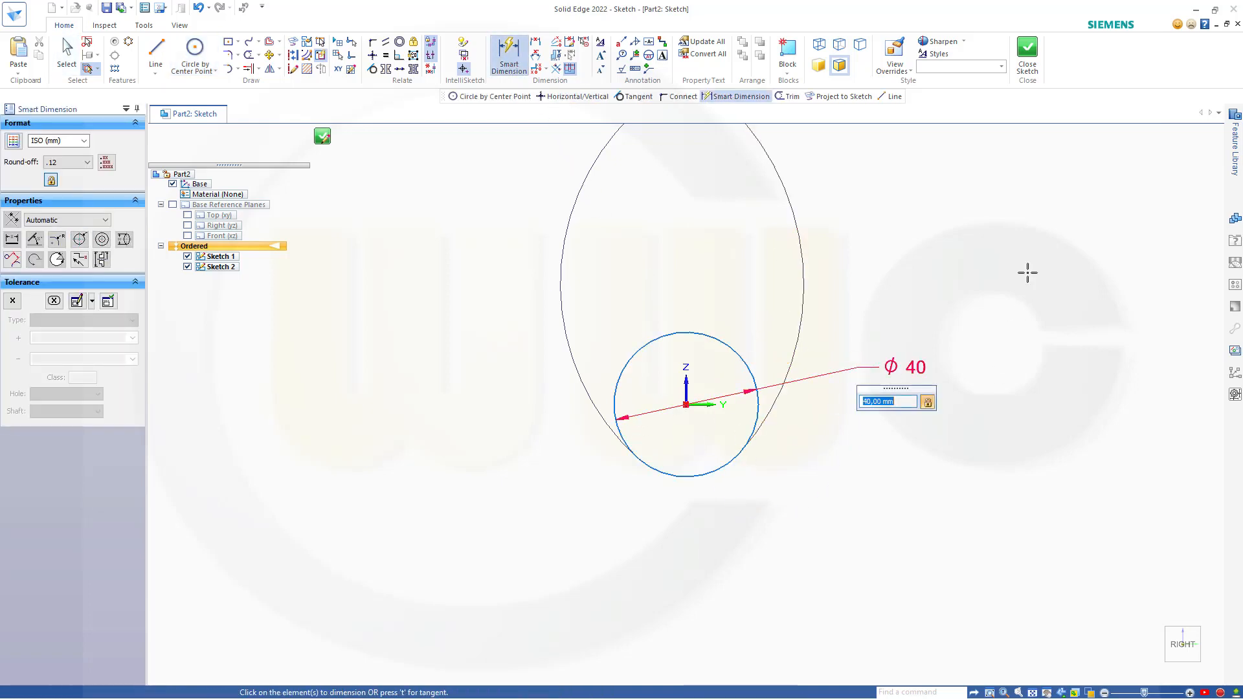
key(Return)
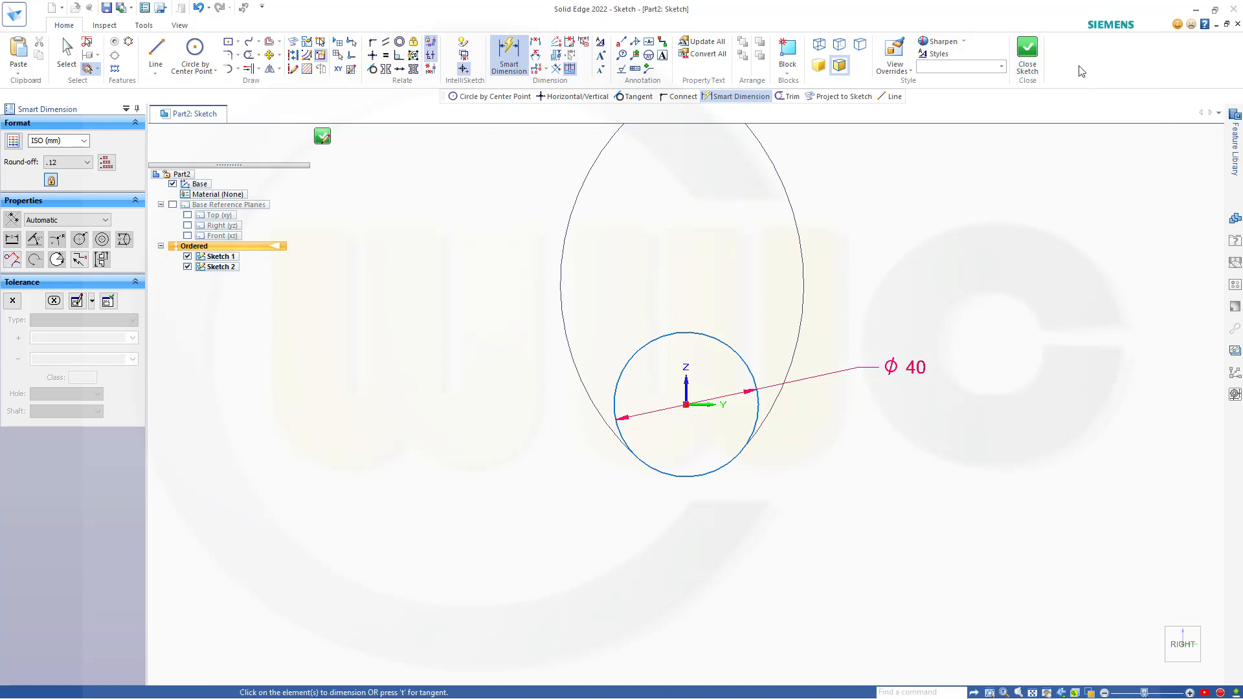
click(1028, 53)
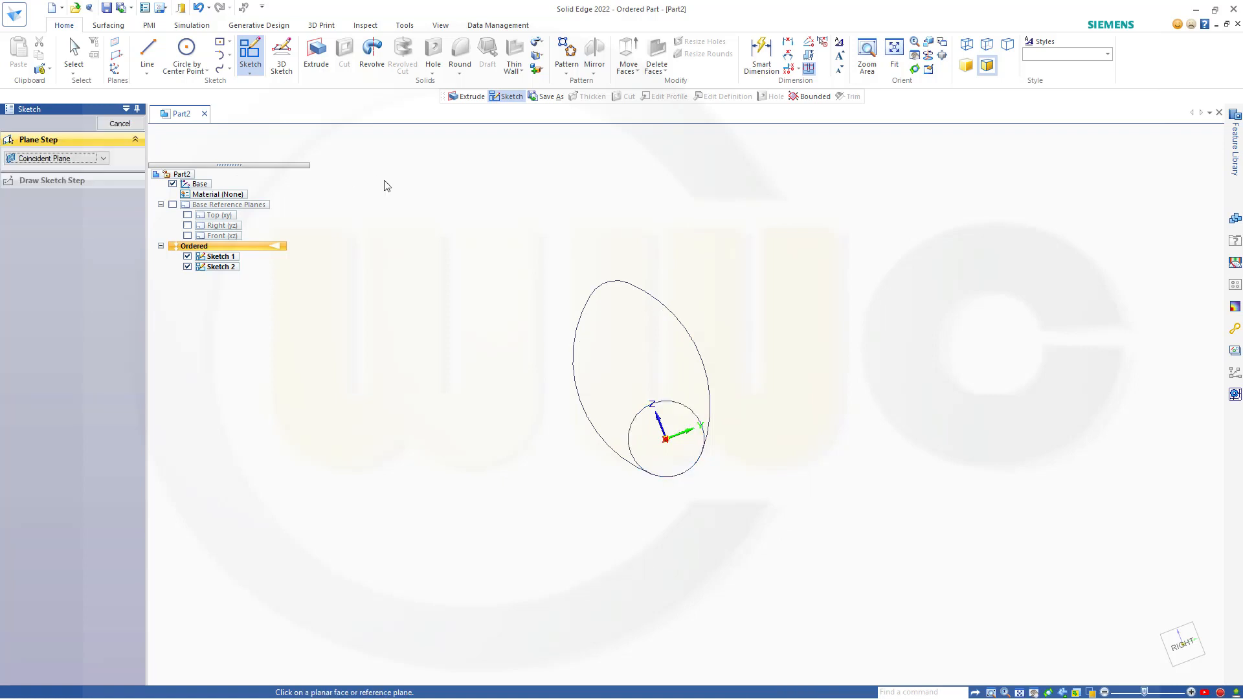
key(Escape)
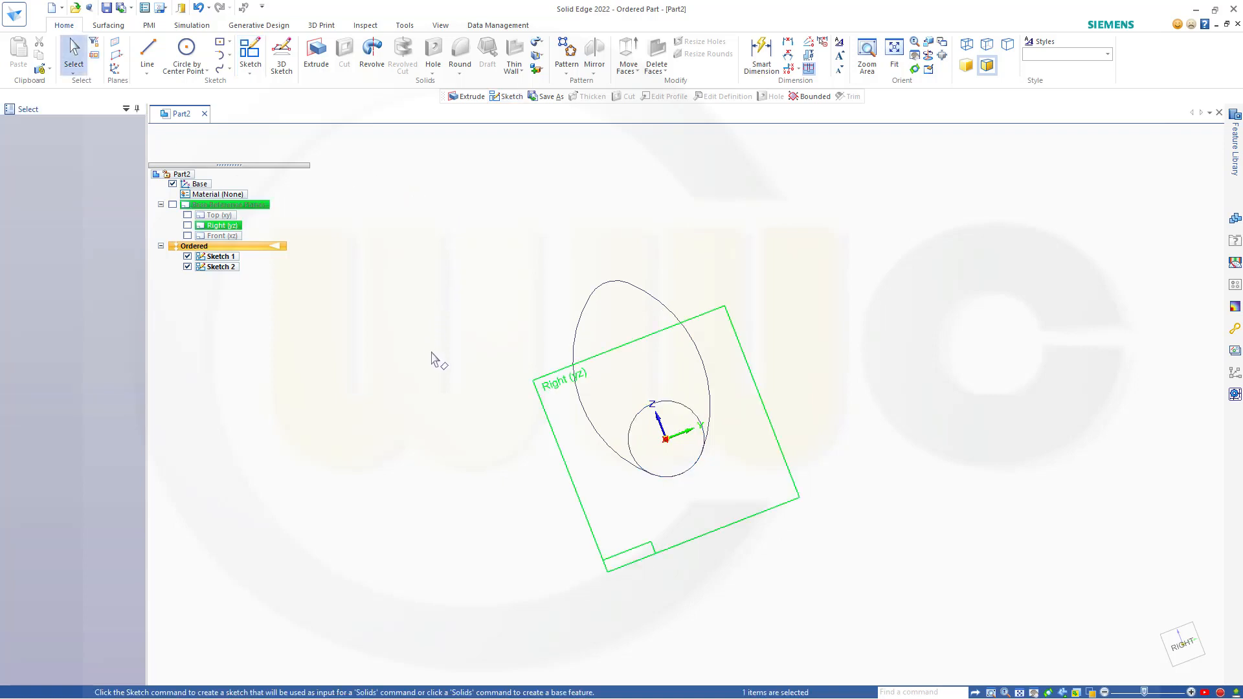
Step: Extrude the egg-shaped outline symmetrically about its sketch plane to a total thickness of 10 mm
click(434, 357)
middle_drag(444, 337, 729, 533)
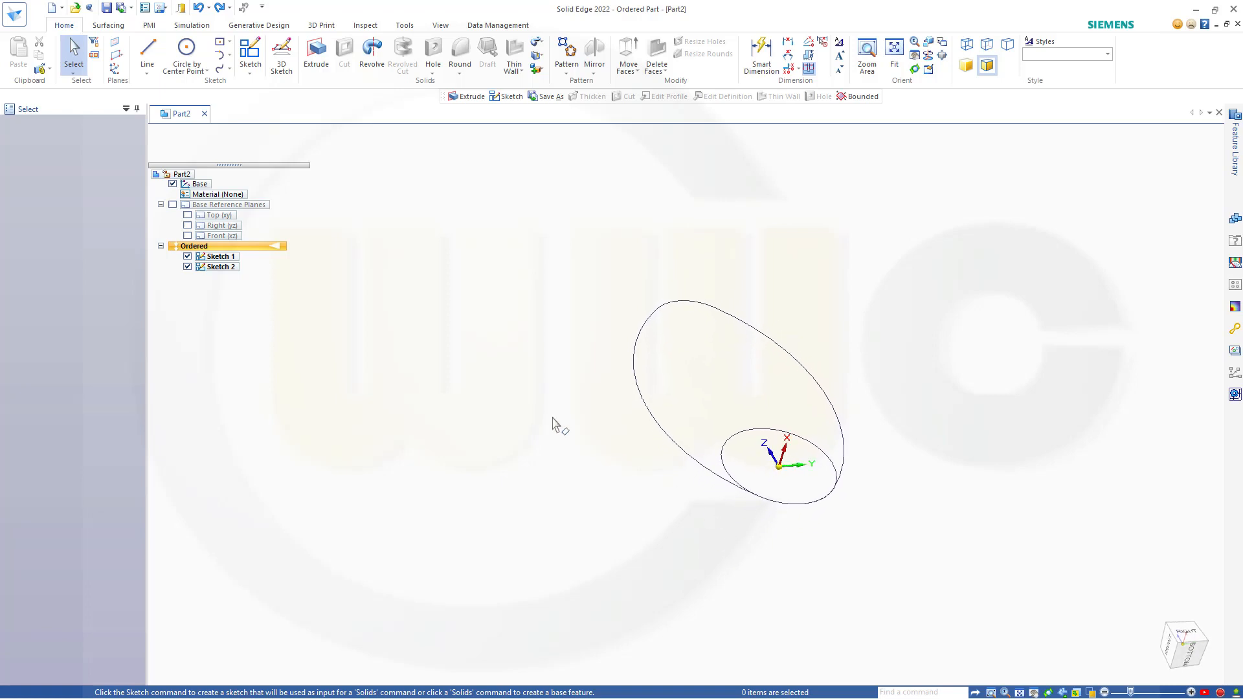
click(316, 55)
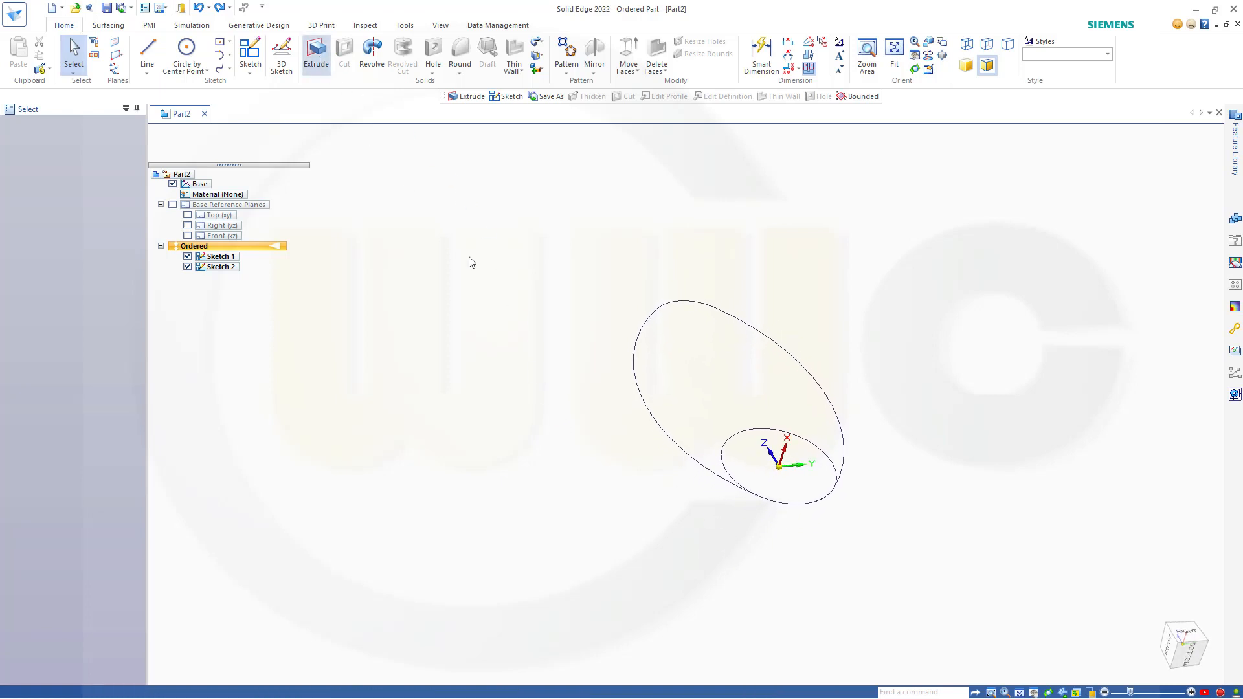
click(643, 393)
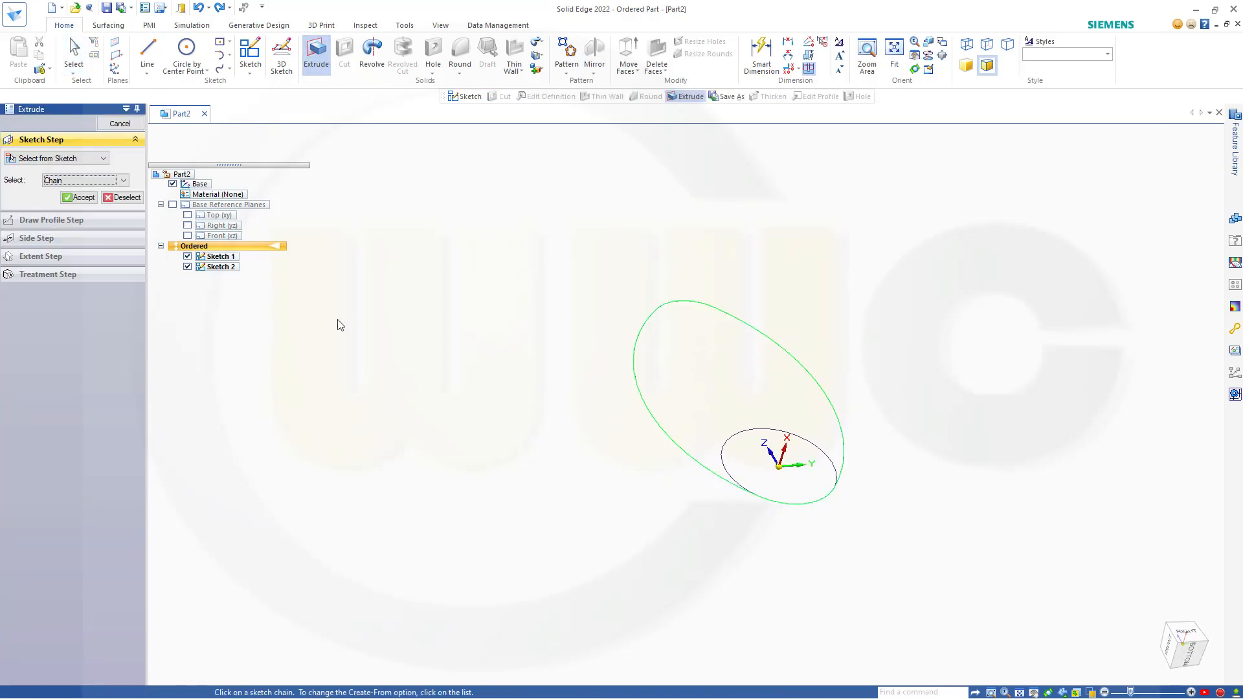
click(88, 198)
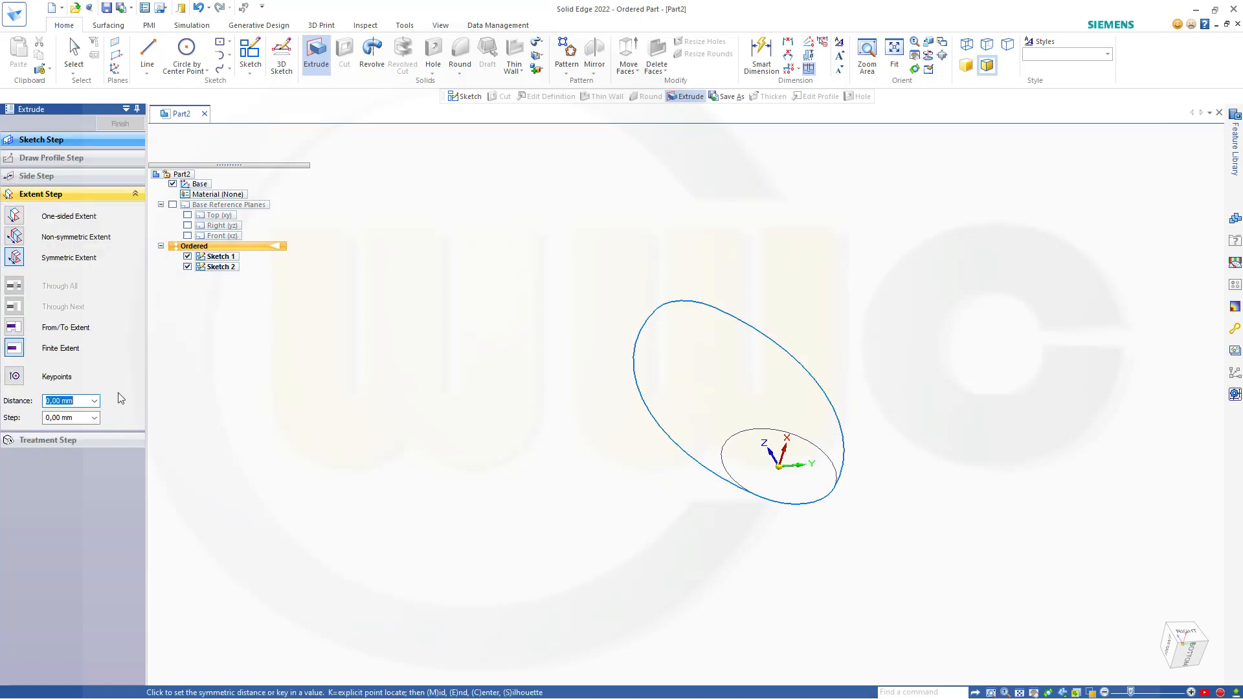
text(20)
key(Return)
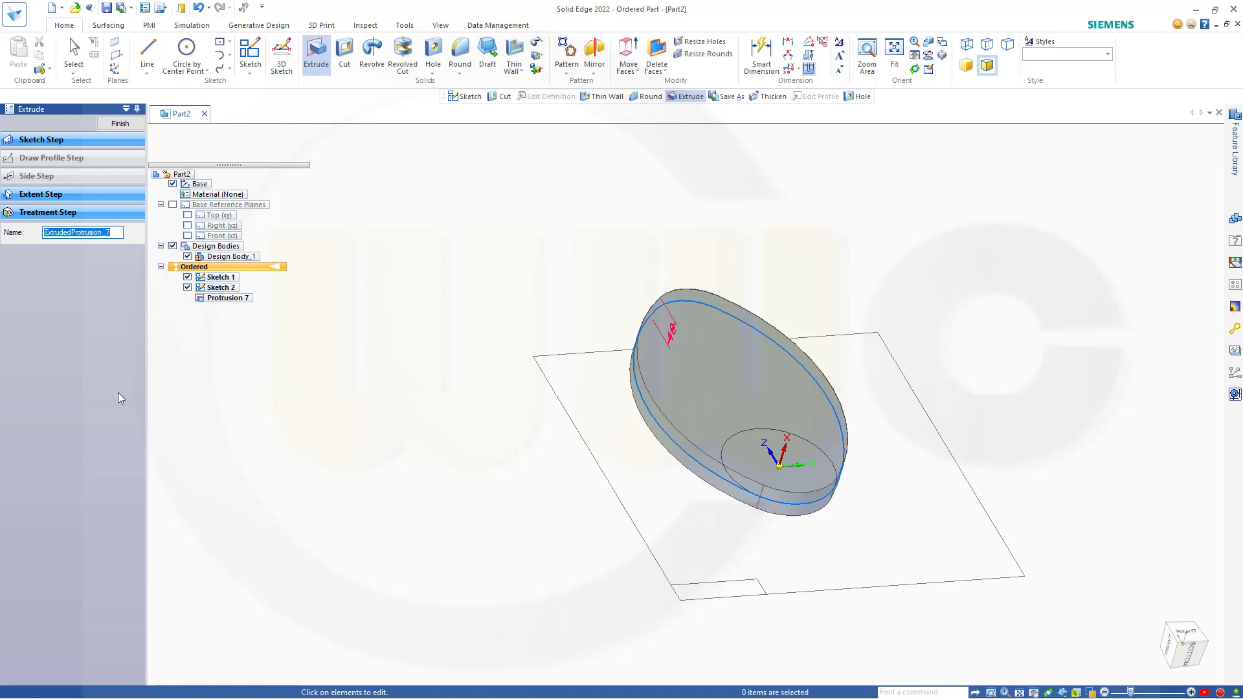
click(123, 124)
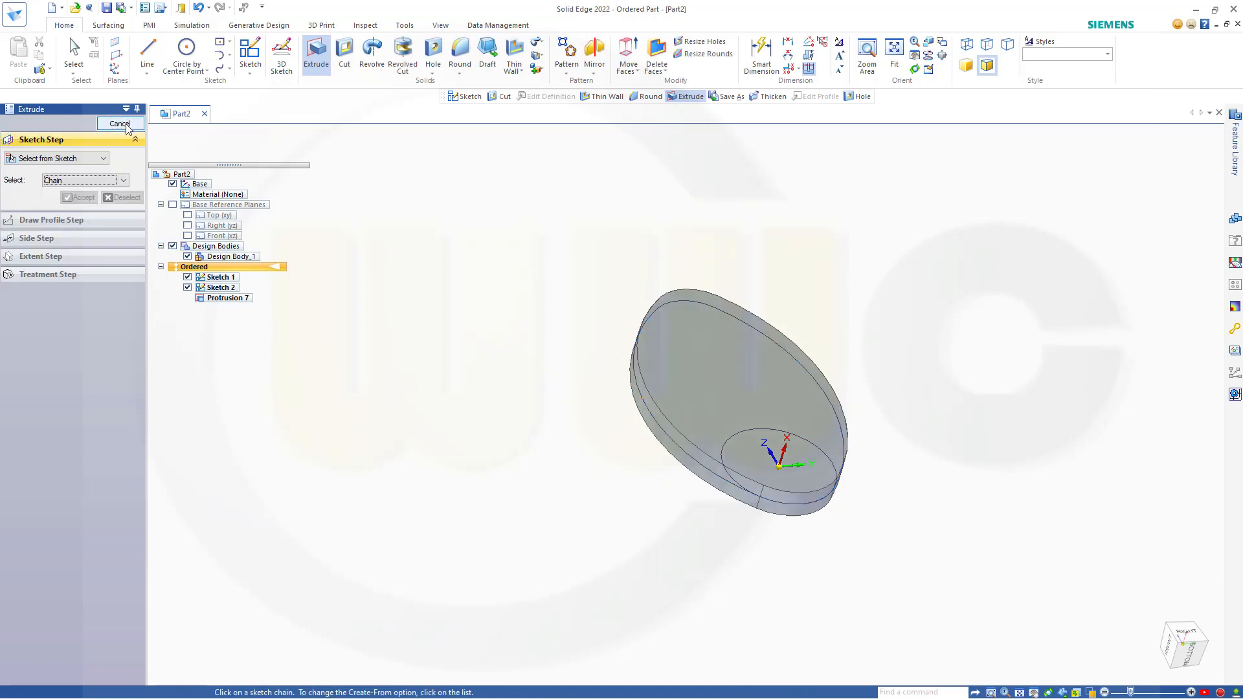
click(120, 123)
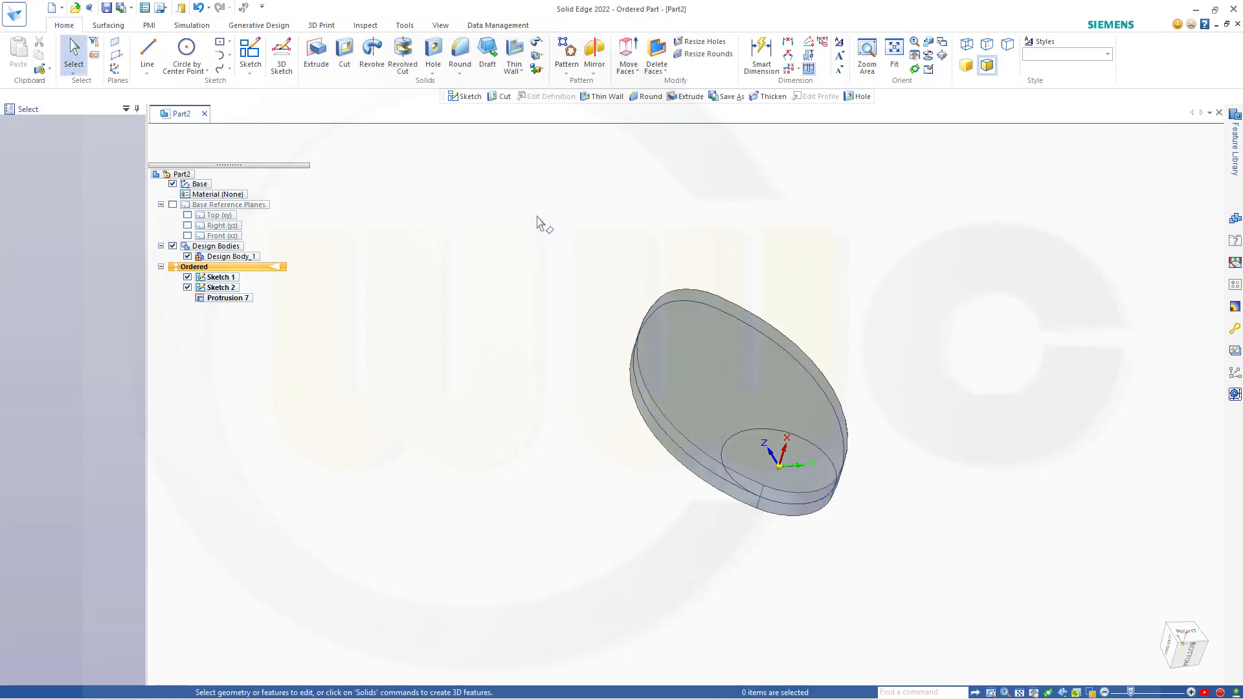
Step: Hollow the cam body with a Thin Wall of 10 mm offset inside, leaving both flat faces open
click(514, 55)
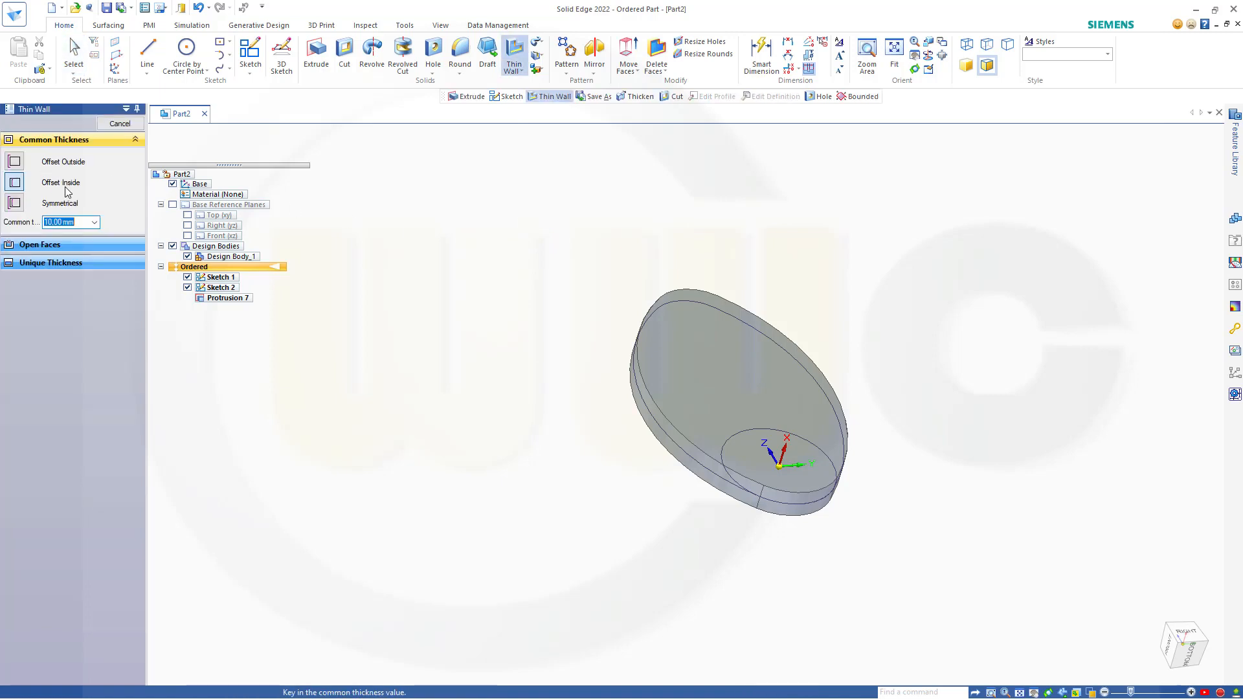
click(98, 246)
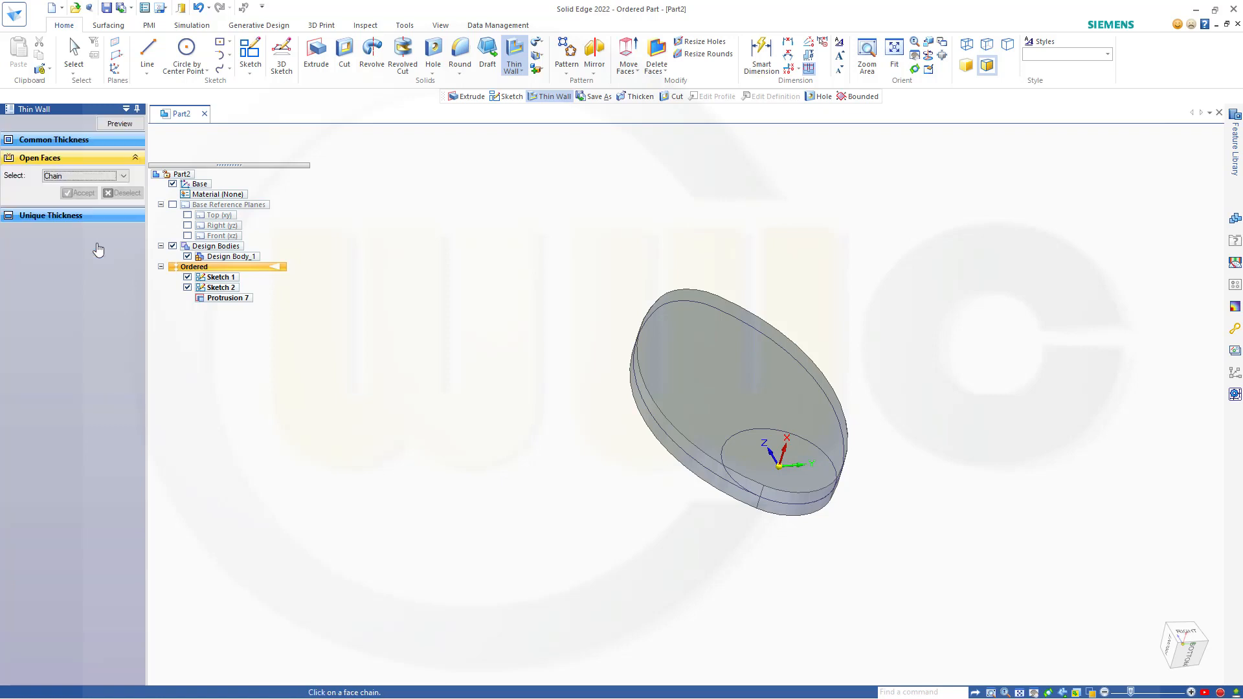
click(739, 381)
middle_drag(471, 402, 598, 368)
click(670, 394)
middle_drag(468, 332, 188, 274)
click(77, 193)
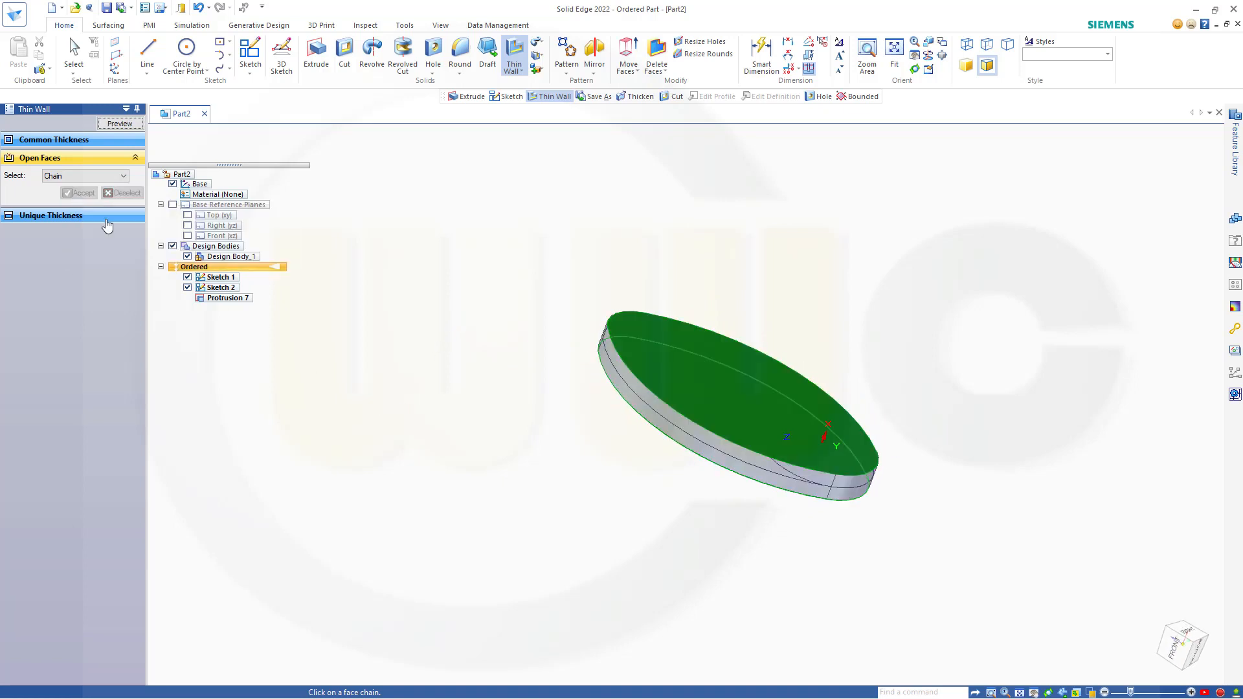
click(120, 123)
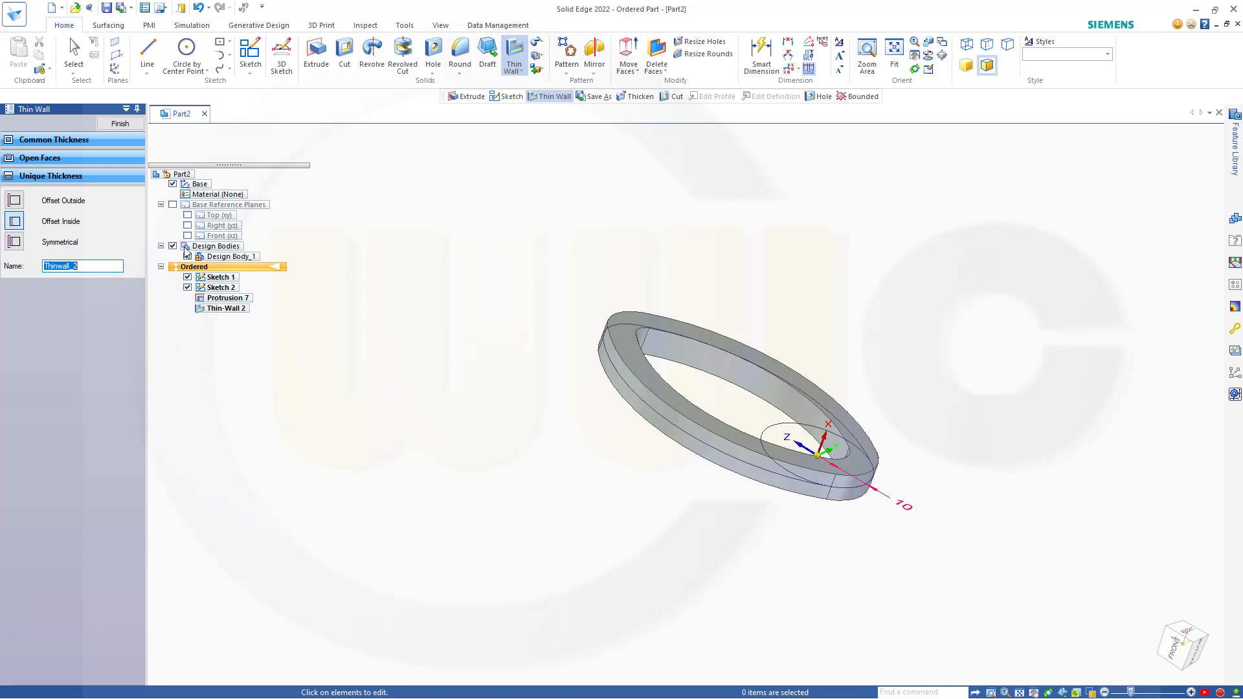
click(119, 123)
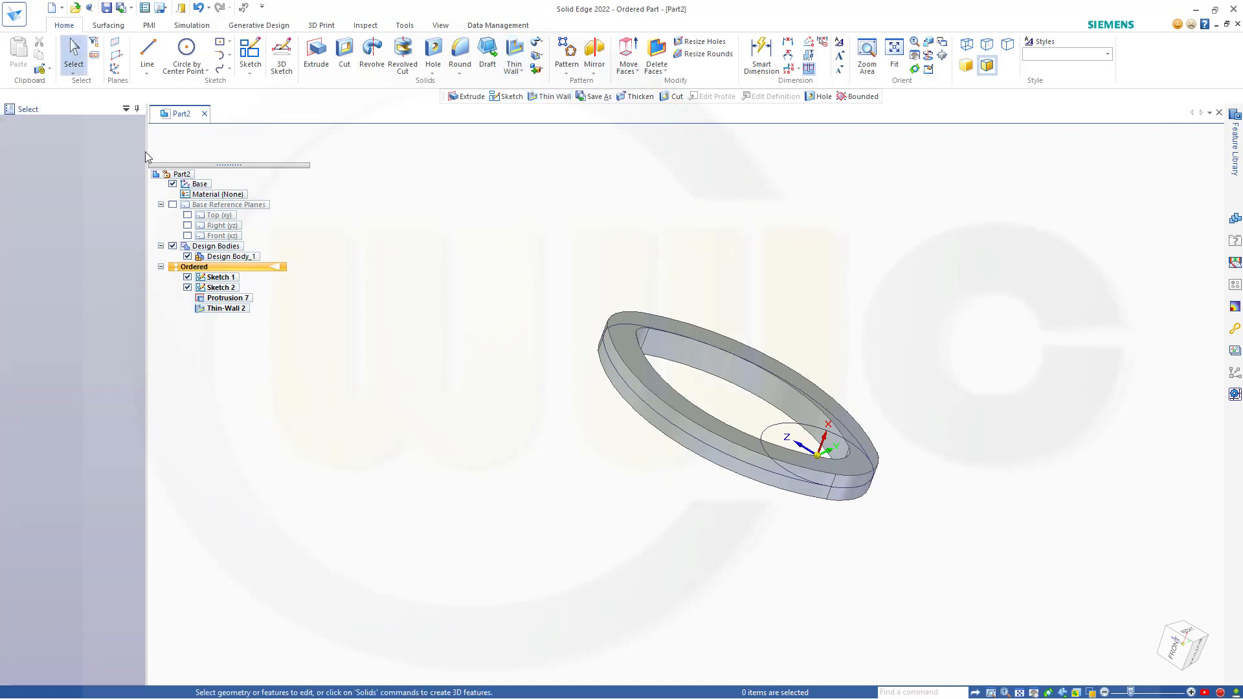
Step: Extrude the 40 mm circle symmetrically by 20 mm to form the hub
middle_drag(509, 356, 363, 400)
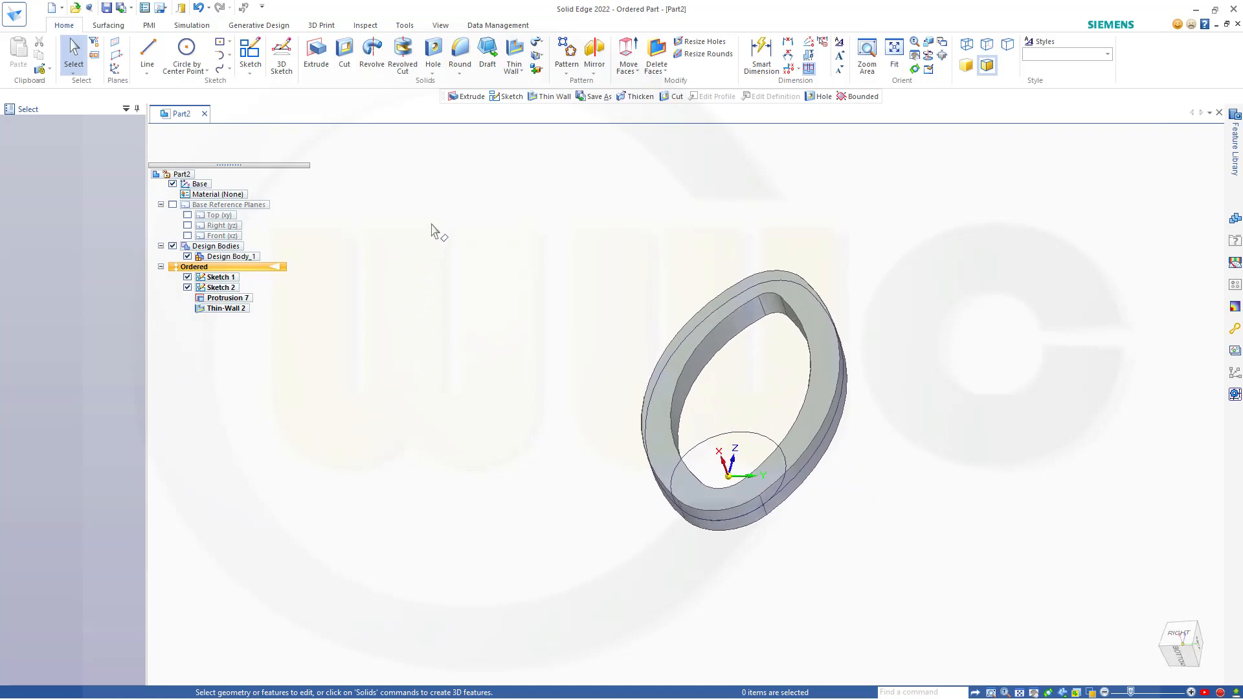
click(315, 55)
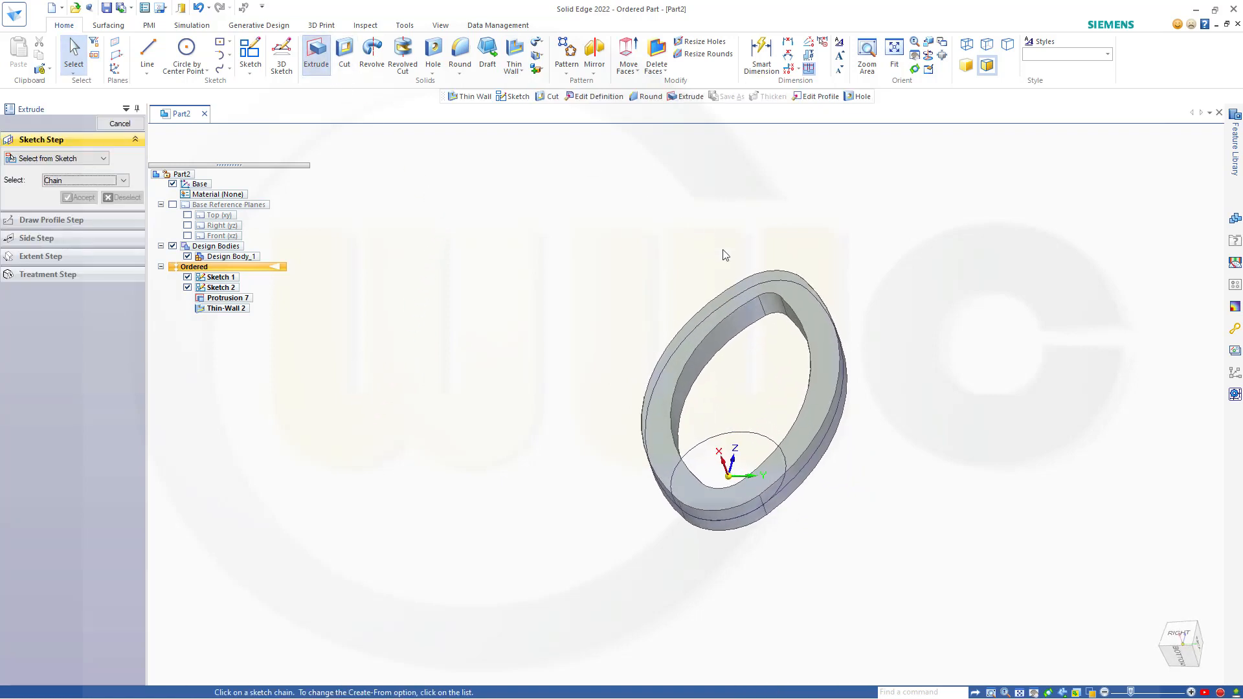
click(704, 447)
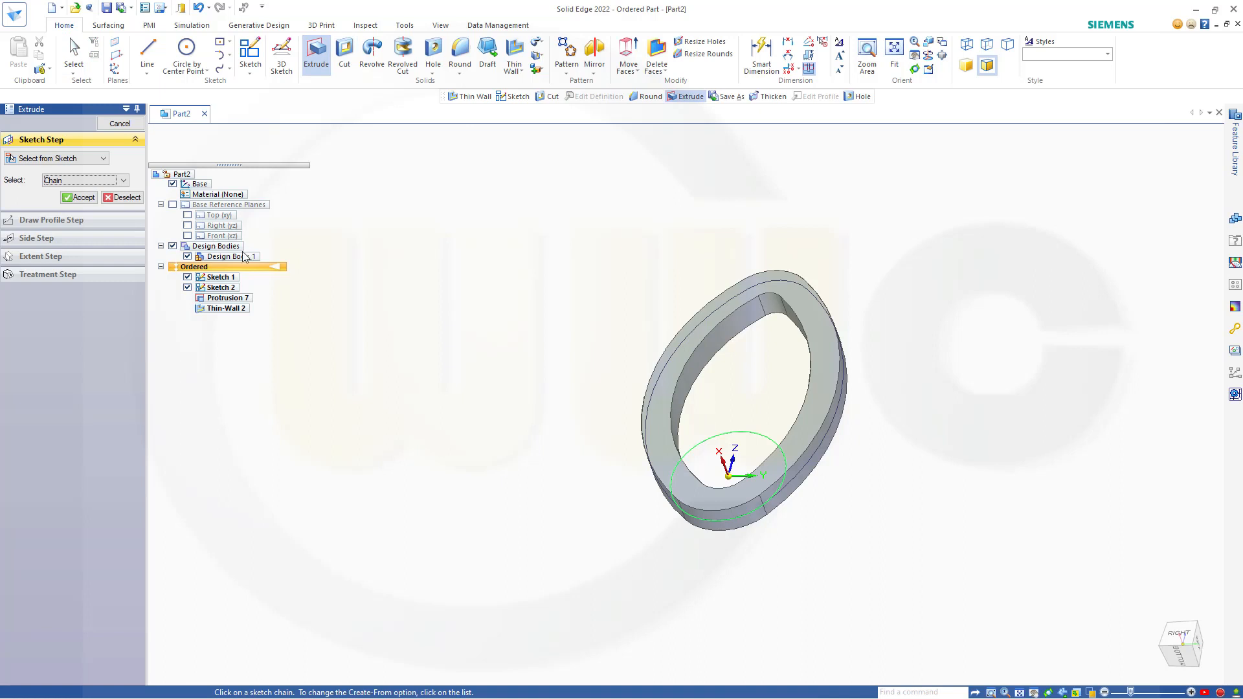
click(79, 197)
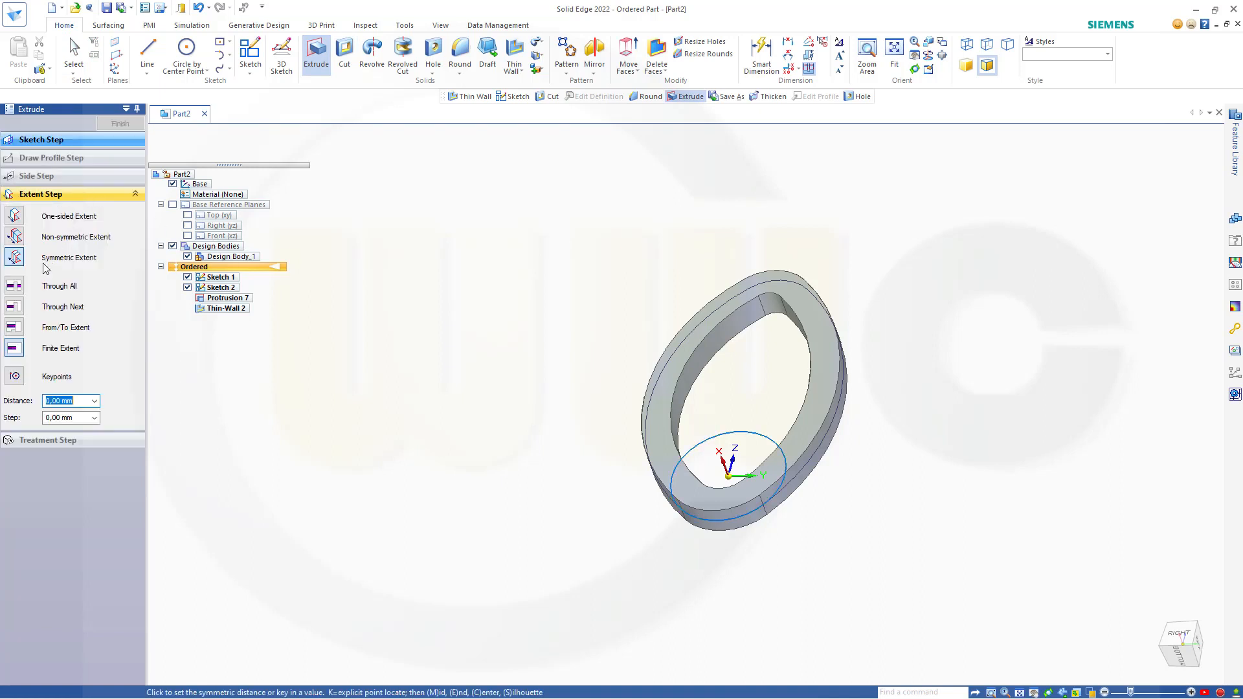
text(20)
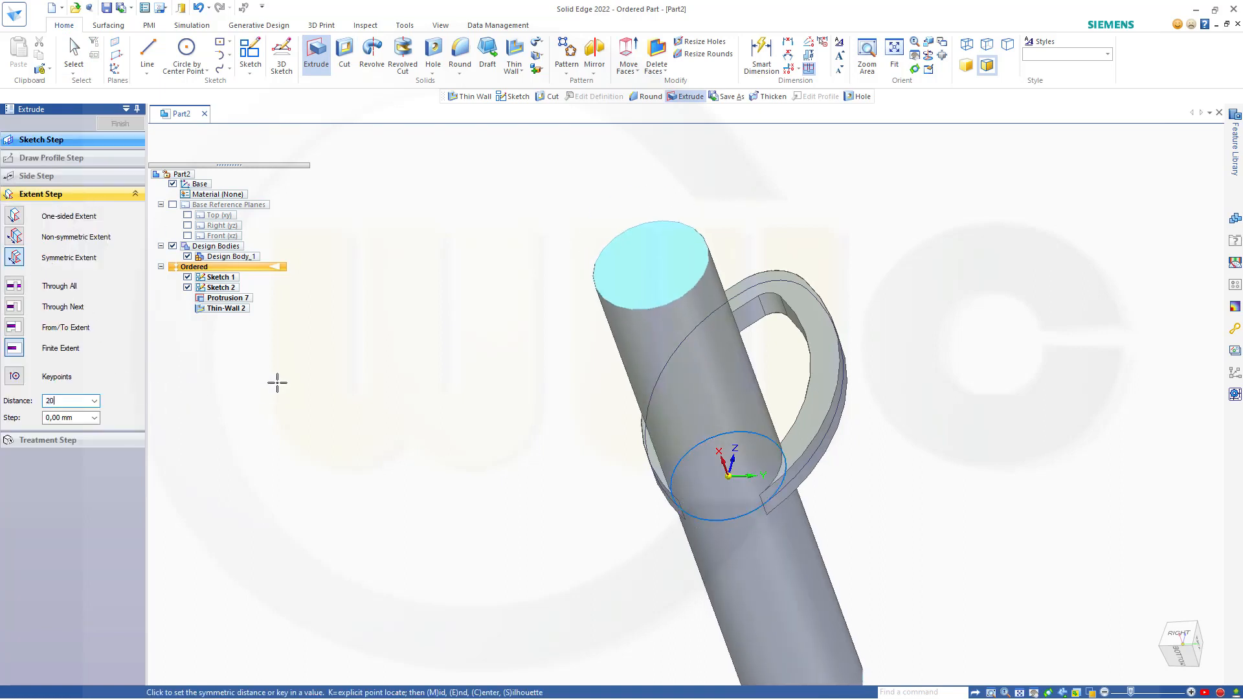
key(Return)
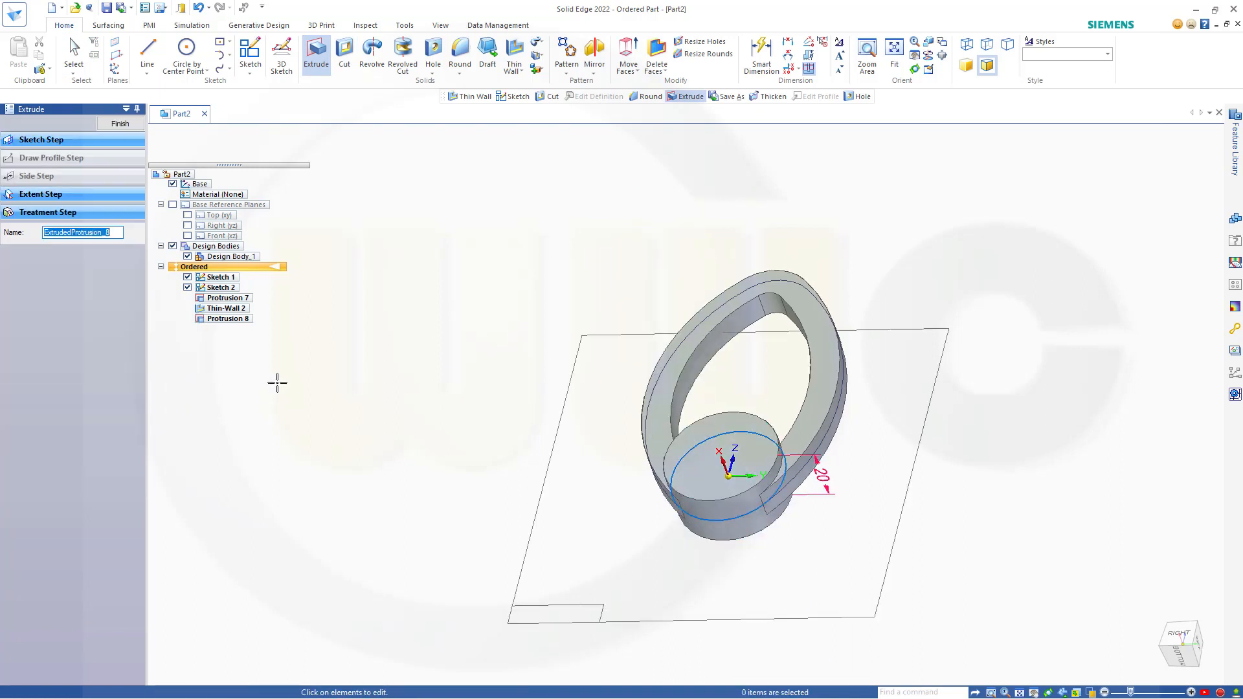
click(119, 126)
click(121, 124)
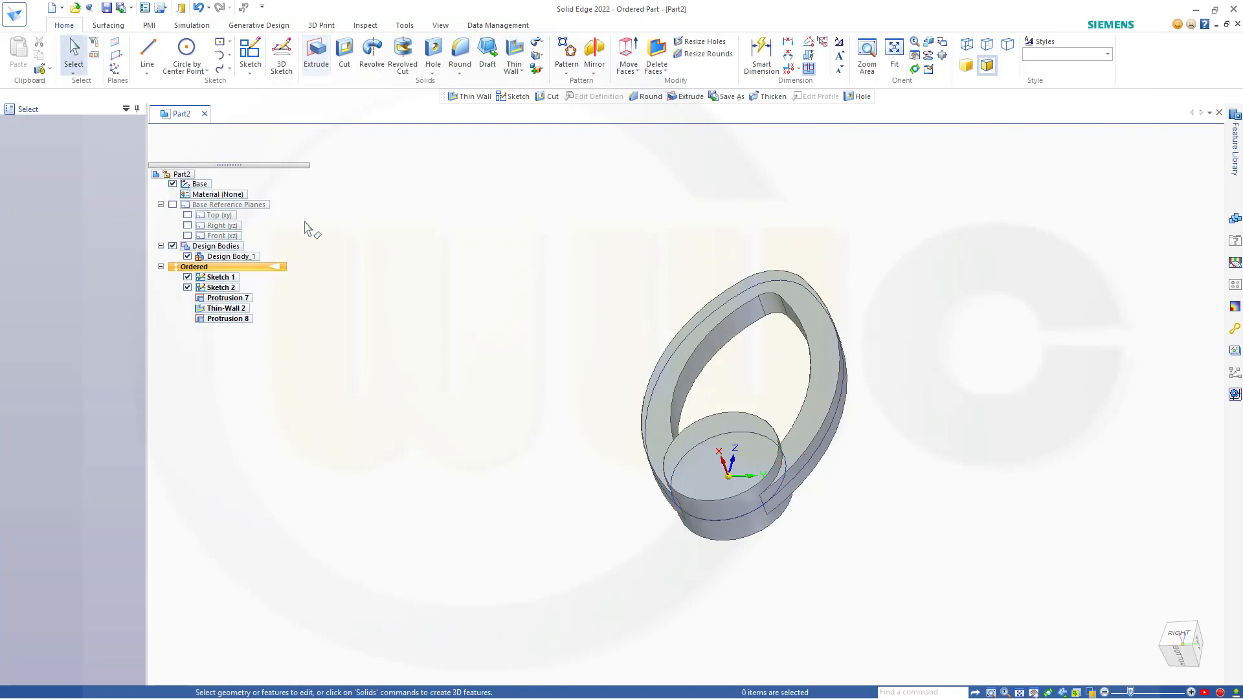
Step: Round the two inner edges where the hub meets the cam ring with an 8 mm radius
middle_drag(305, 230, 421, 408)
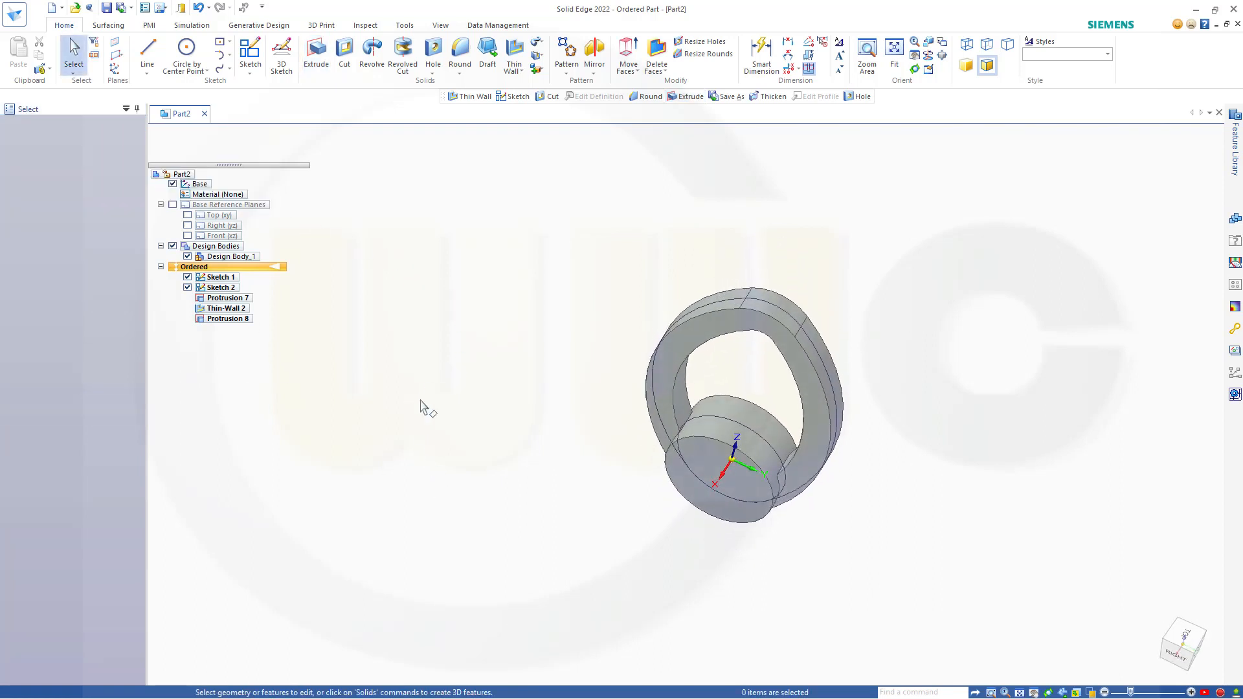
click(459, 55)
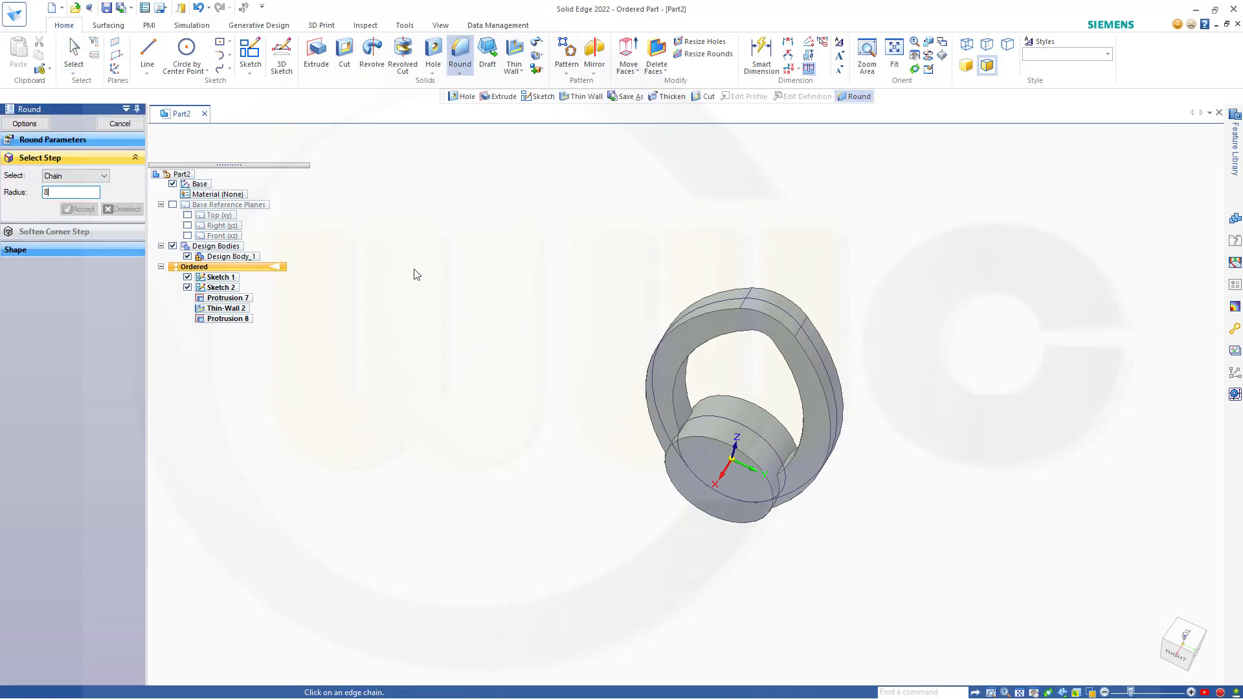
scroll(707, 434, up, 4)
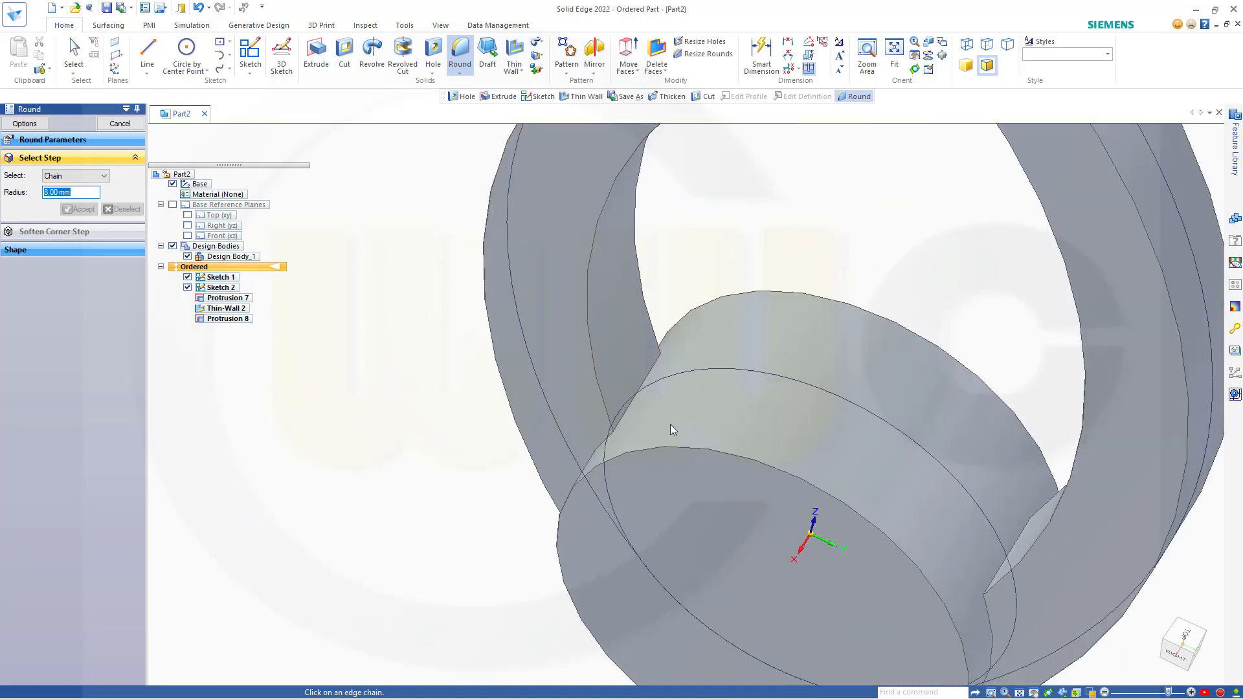
click(642, 388)
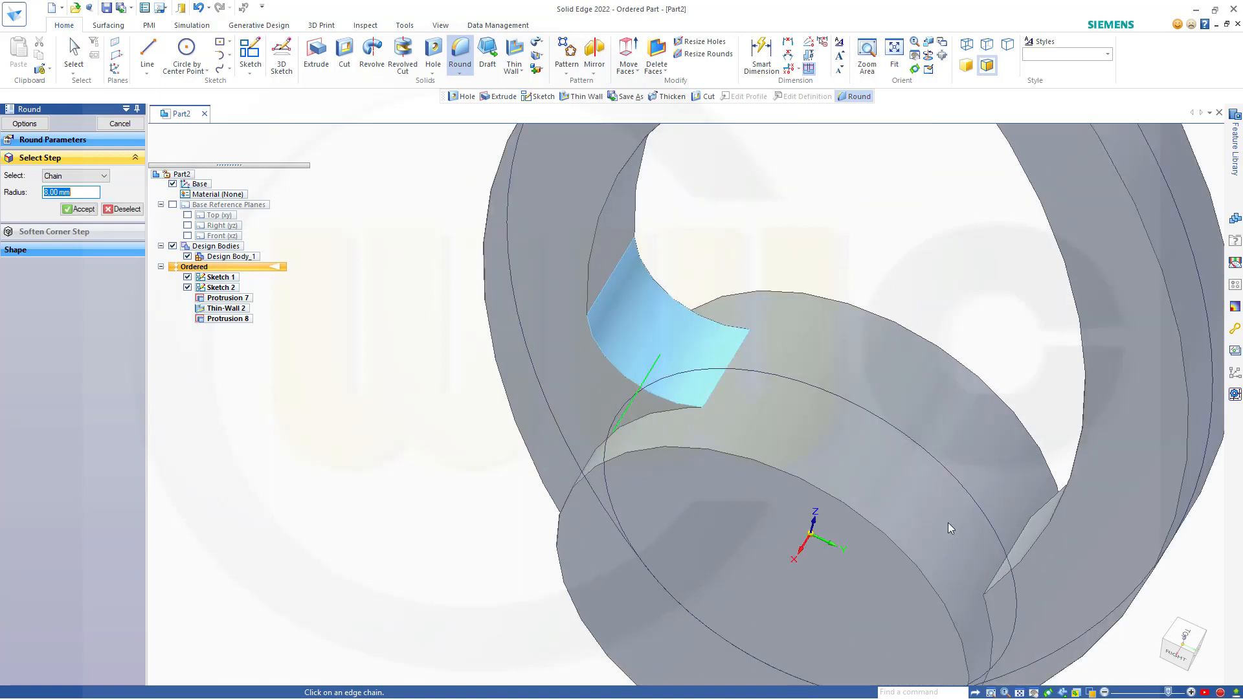
click(1003, 570)
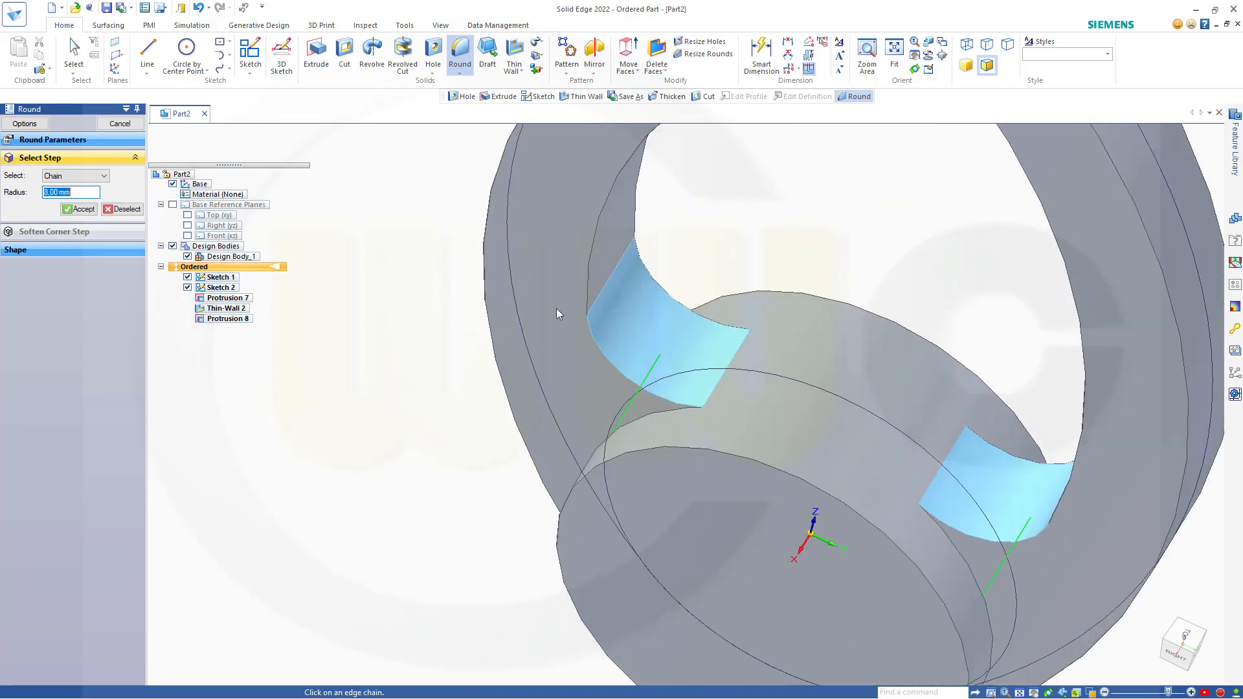
click(81, 210)
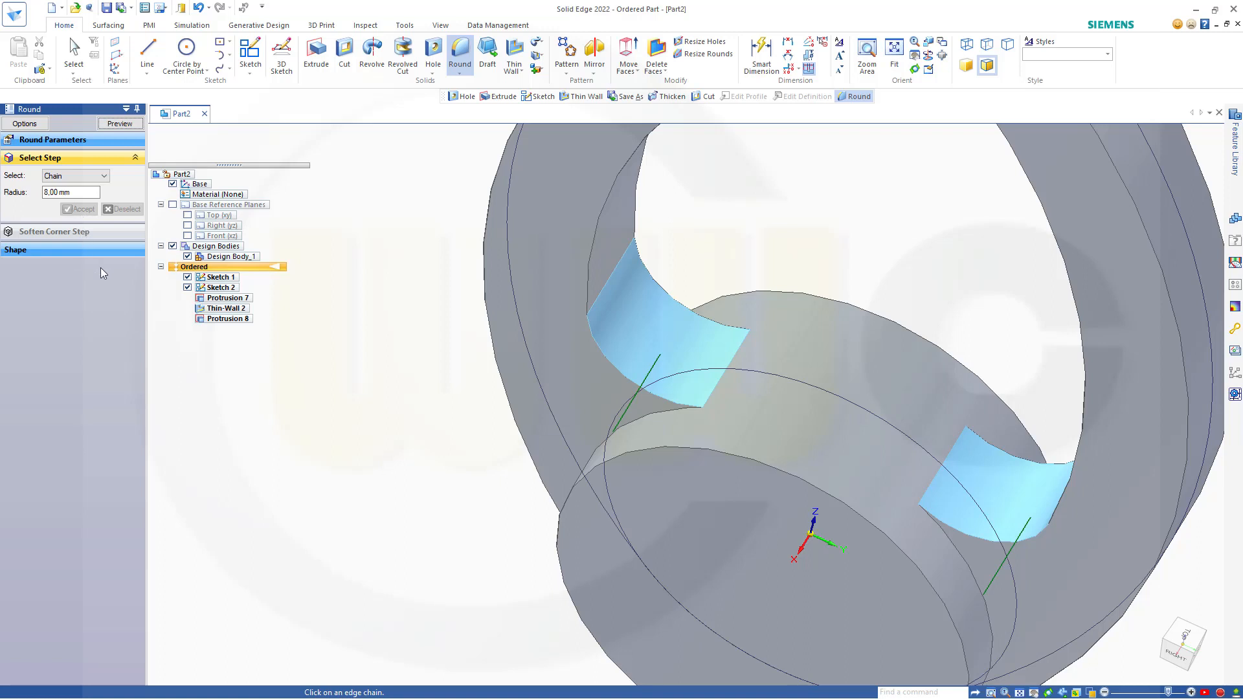
click(120, 124)
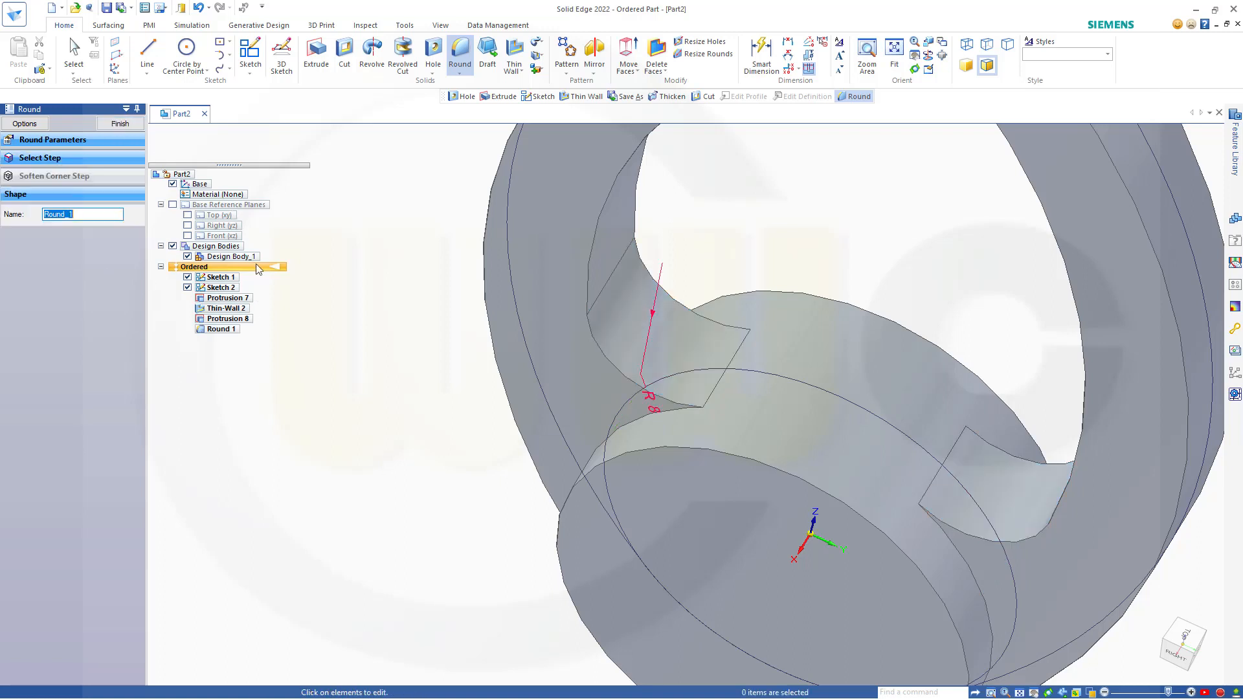
click(120, 124)
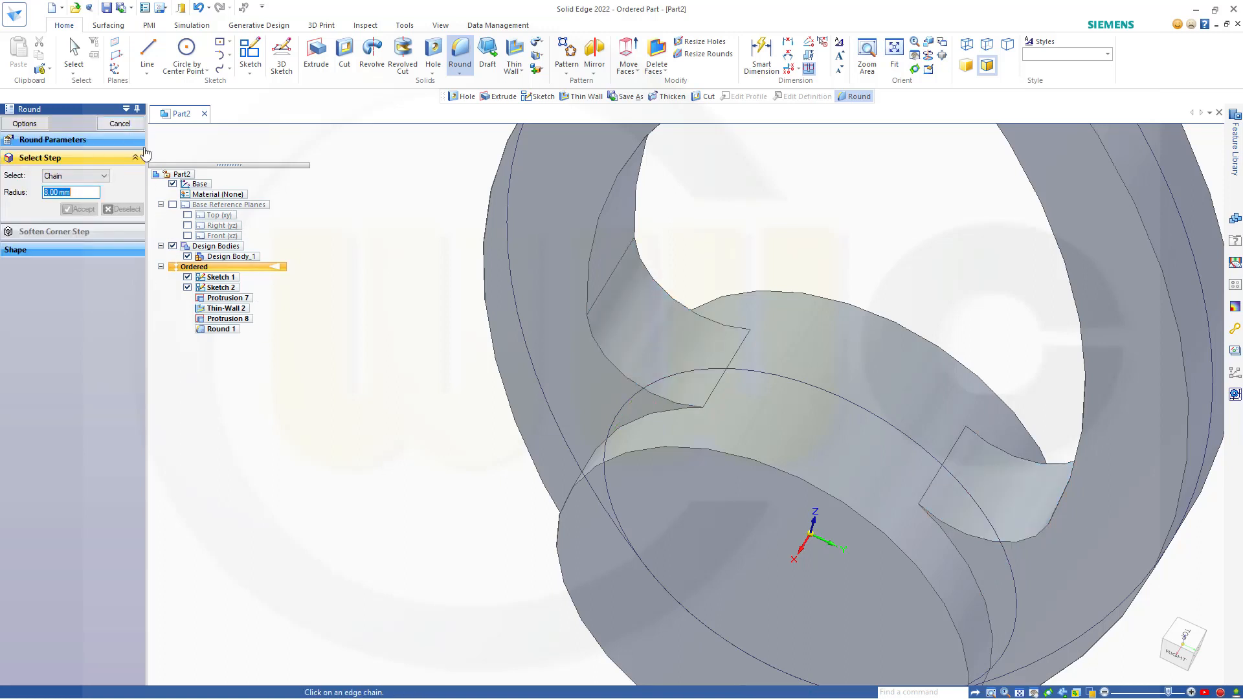
click(118, 124)
Step: Extrude the egg-shaped outline symmetrically by 5 mm to fill the ring opening with a thin web
middle_drag(333, 375, 355, 211)
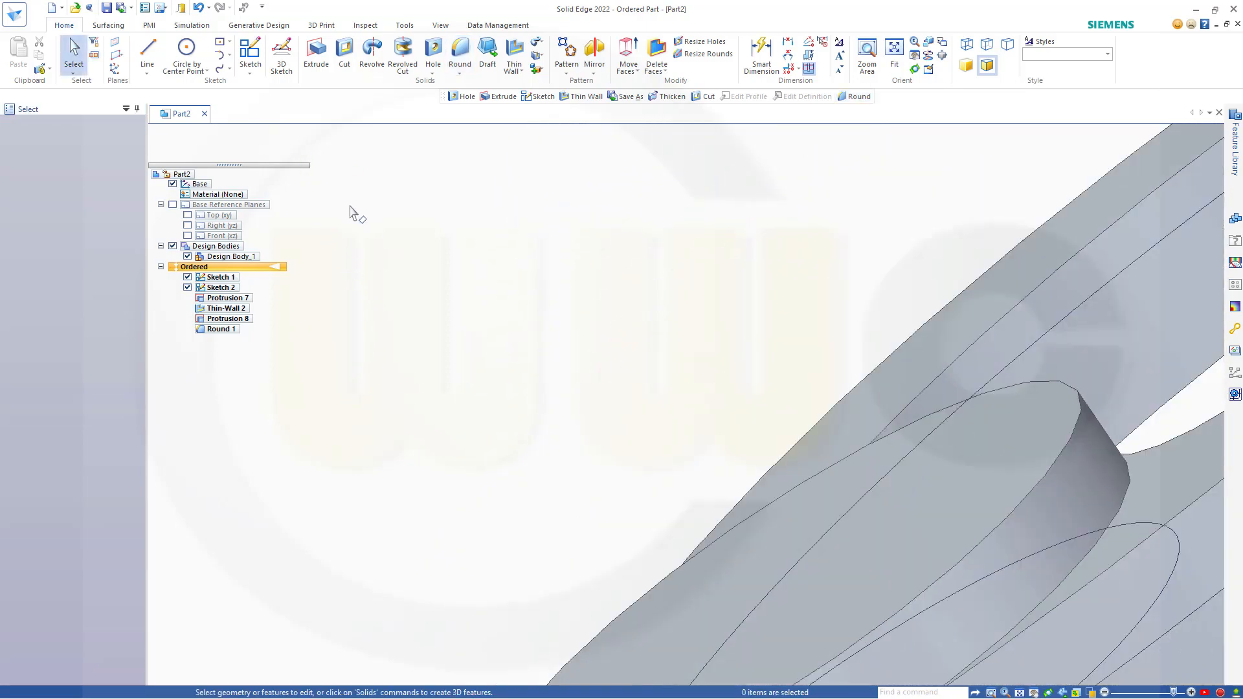
middle_drag(578, 311, 977, 433)
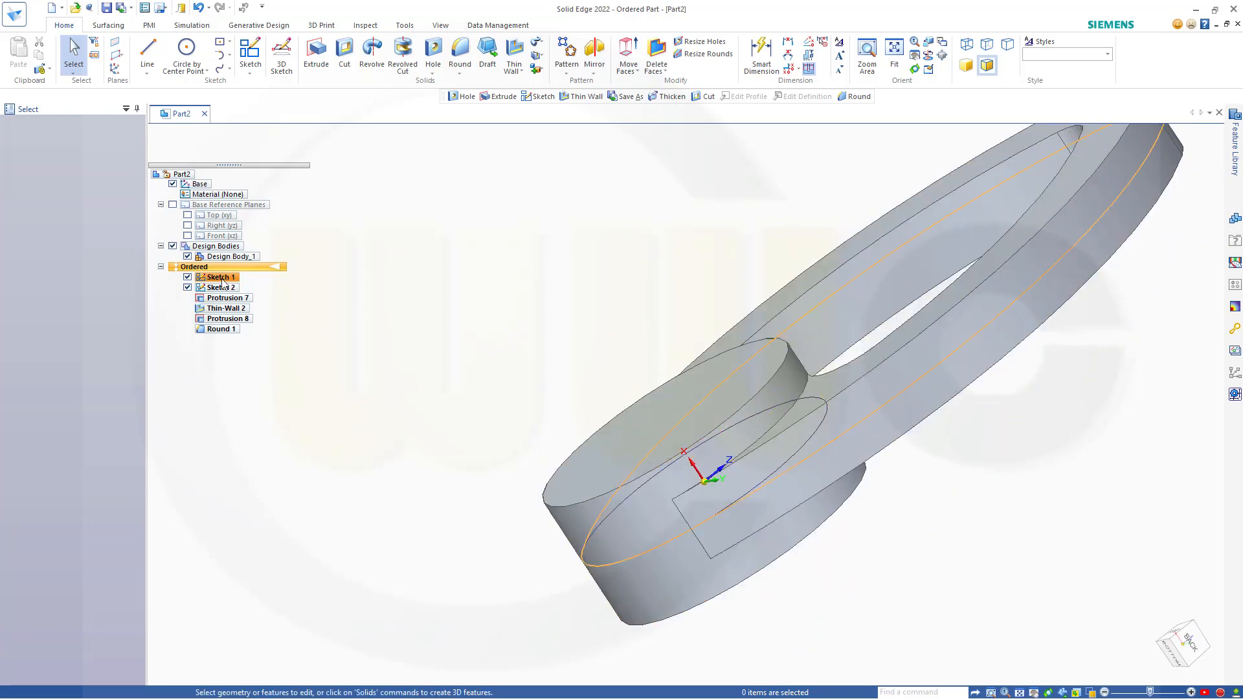
click(316, 55)
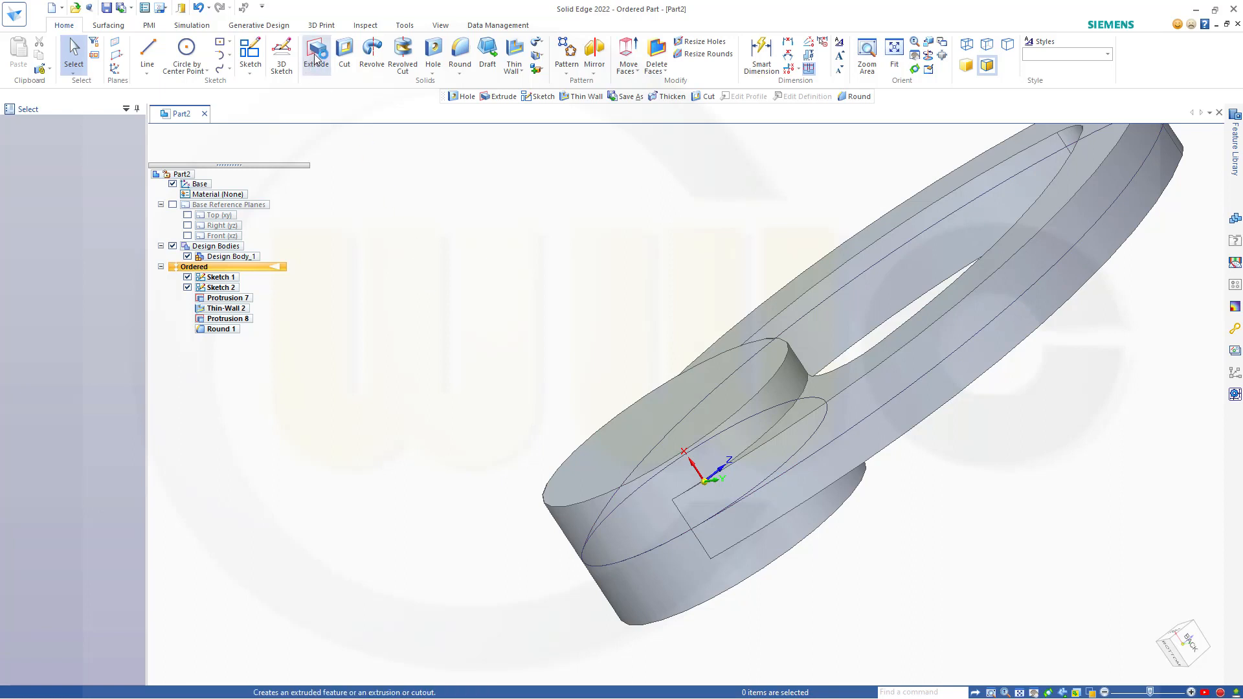
click(220, 277)
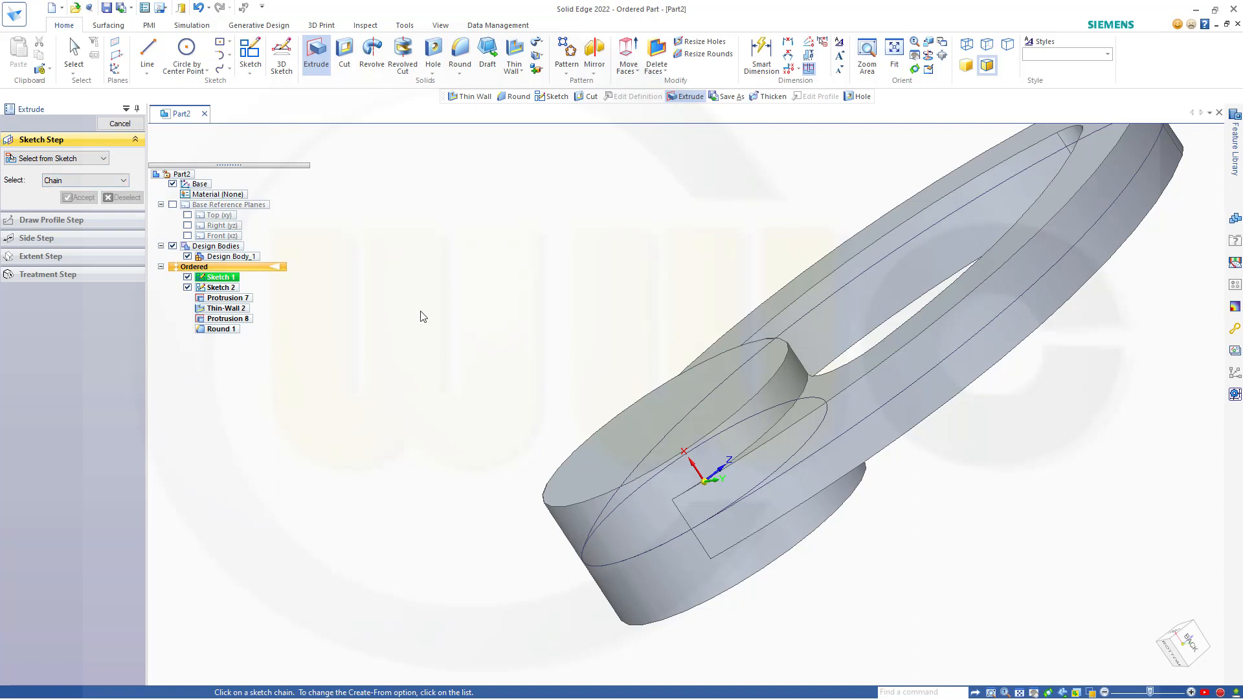
click(805, 460)
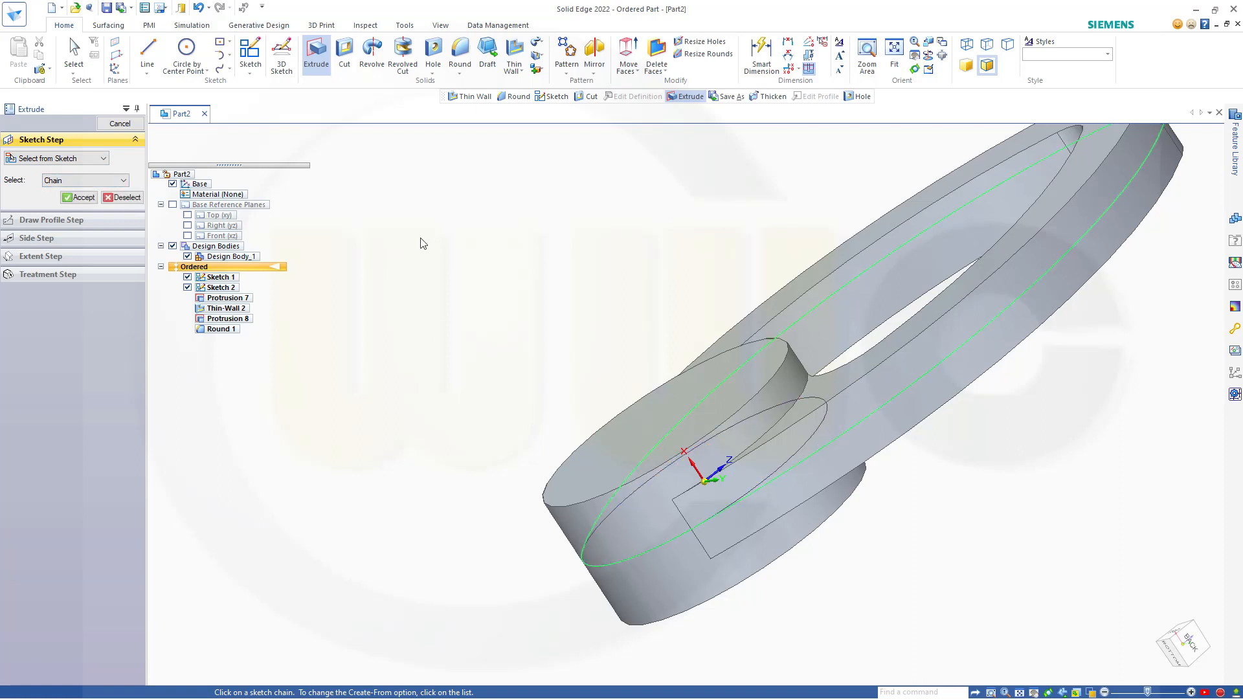
click(79, 197)
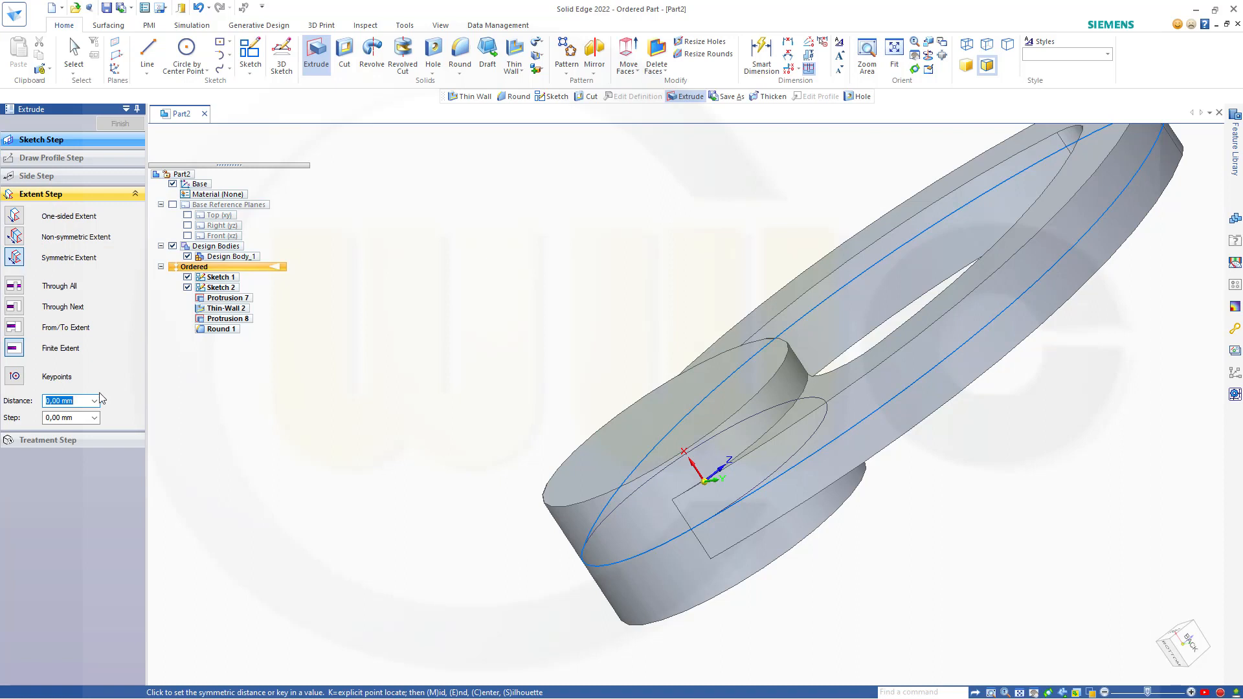
text(5)
key(Return)
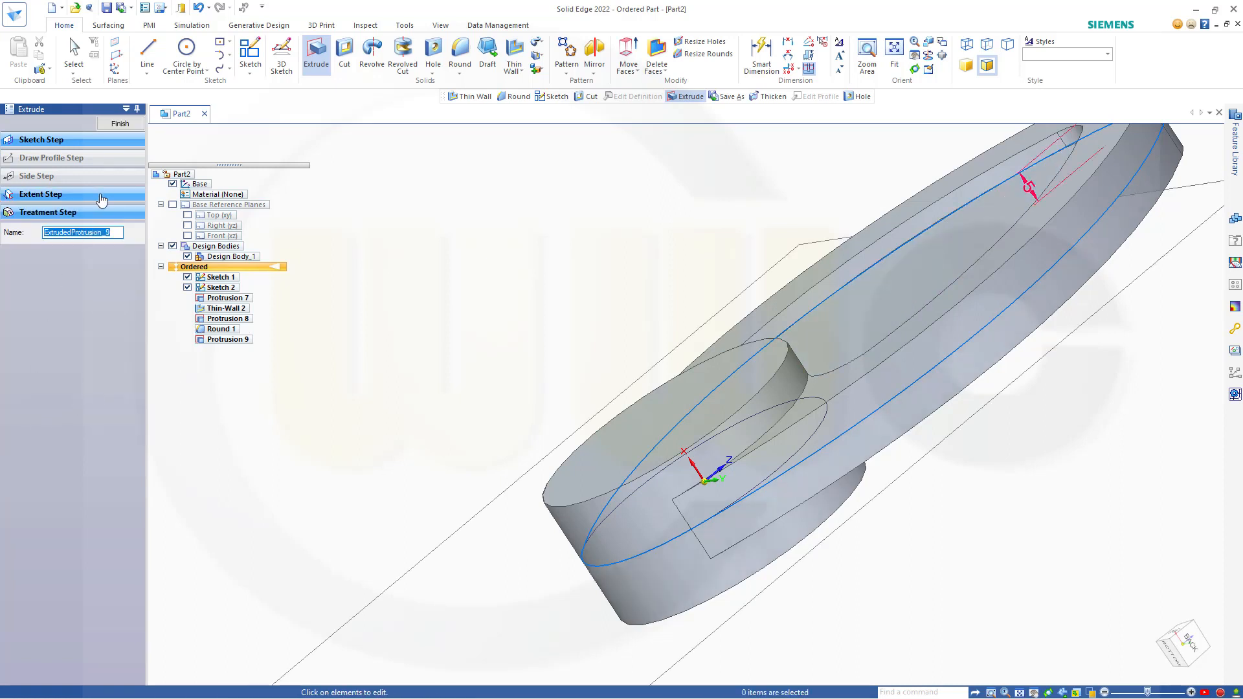
click(117, 124)
key(Escape)
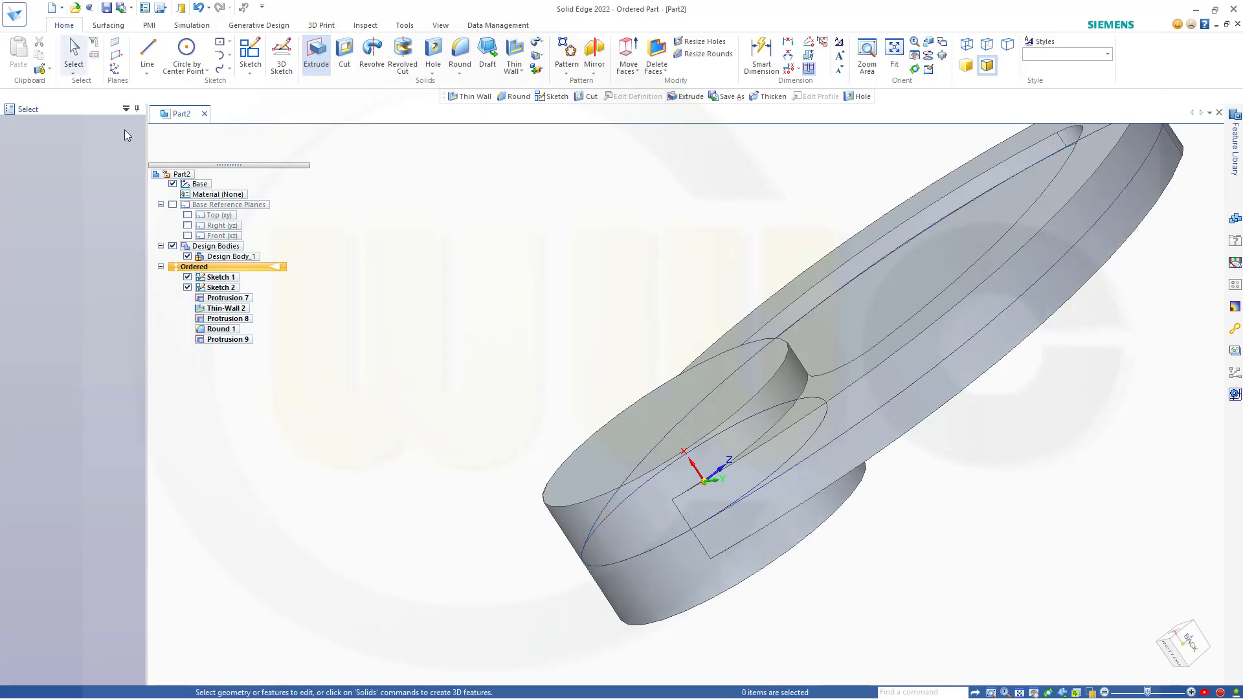
Step: Hide both sketches so that only the solid cam body is displayed
middle_drag(384, 306, 447, 317)
scroll(659, 284, down, 2)
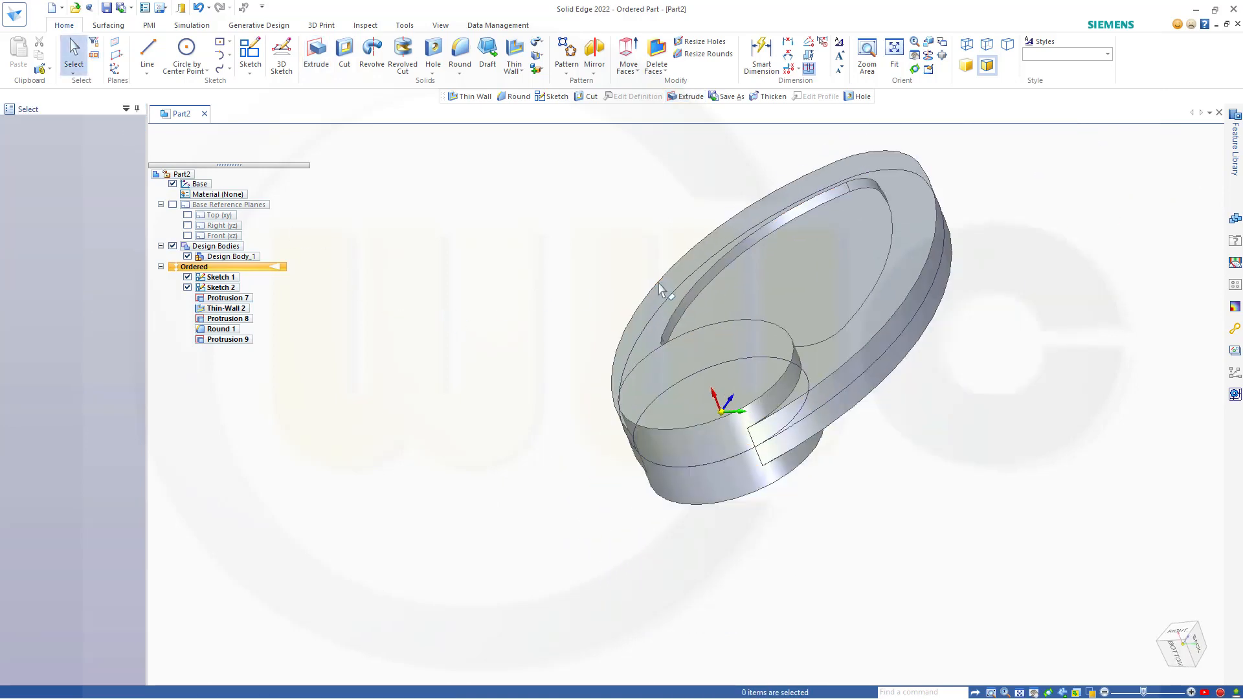
mouse_move(659, 290)
middle_down()
mouse_move(725, 266)
mouse_move(704, 245)
mouse_move(663, 266)
middle_up()
click(187, 277)
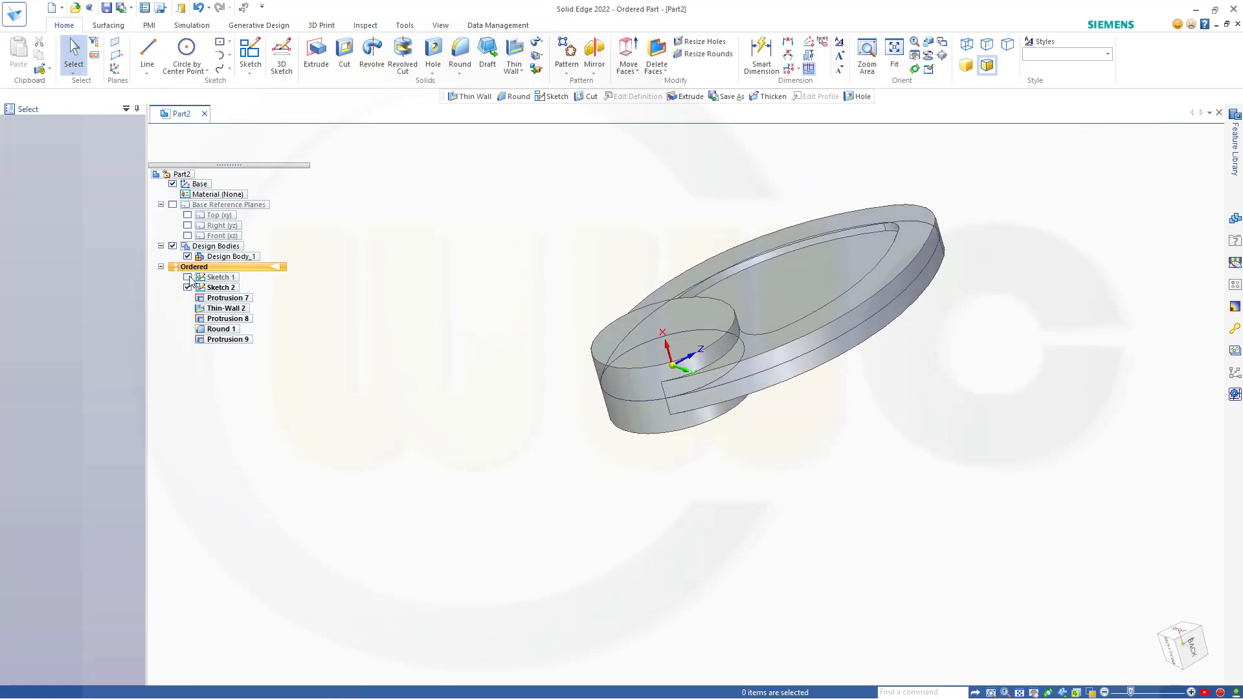
click(187, 288)
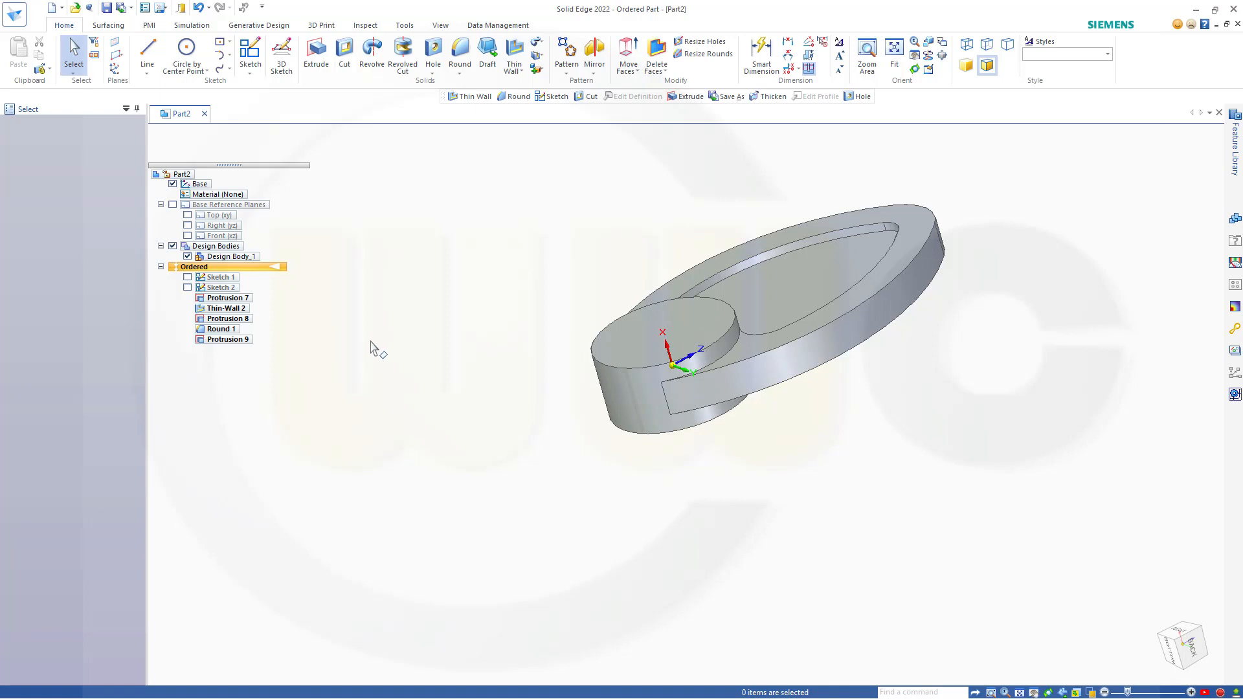
Step: Configure a simple hole with the mm standard and a diameter of 20 mm
middle_drag(370, 347, 365, 134)
mouse_move(457, 217)
middle_down()
mouse_move(464, 243)
mouse_move(466, 227)
middle_up()
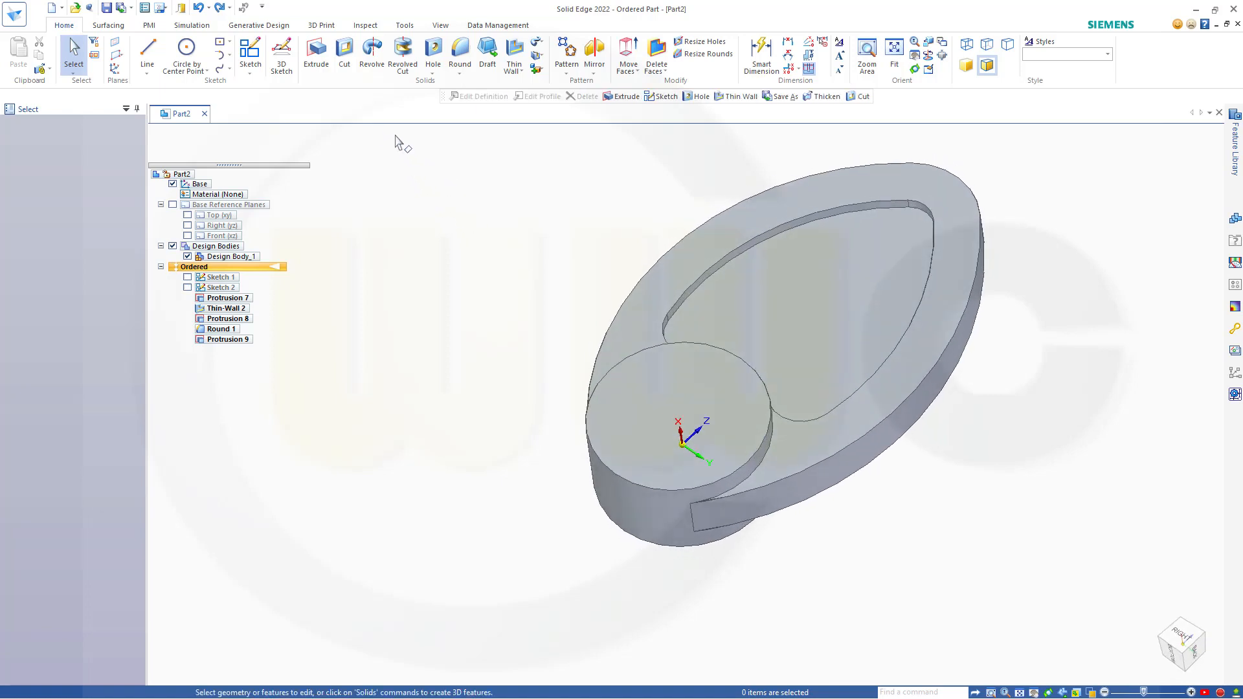
click(433, 53)
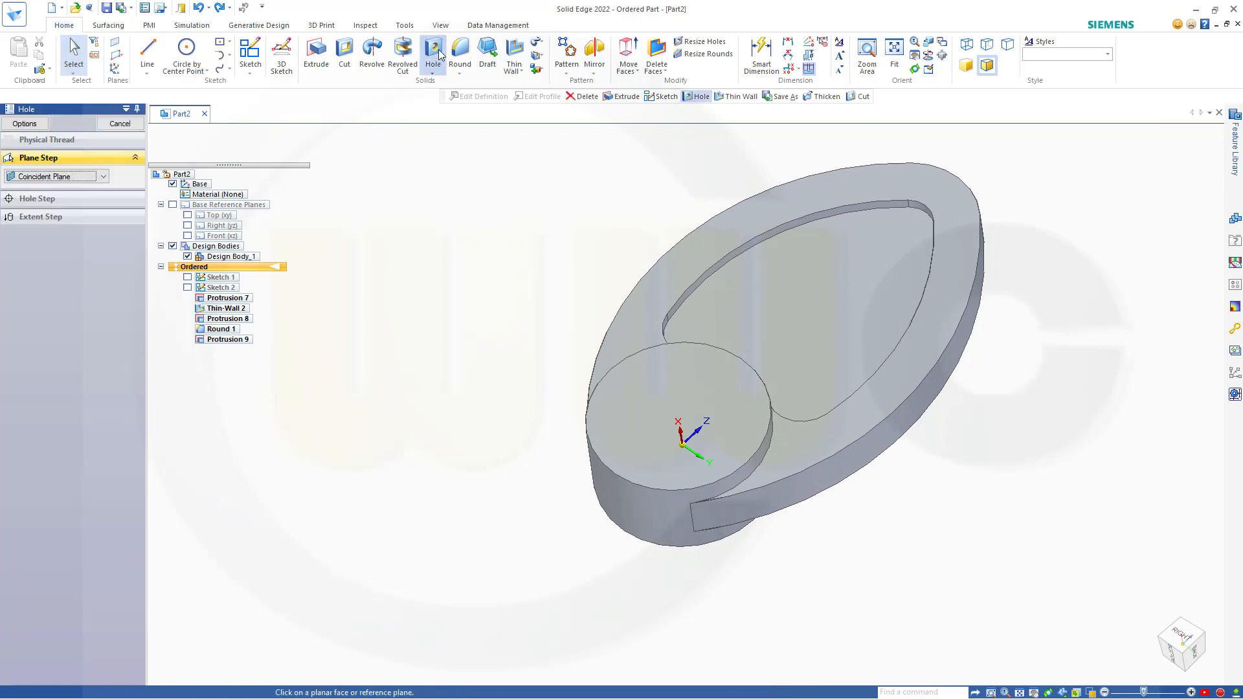
click(58, 123)
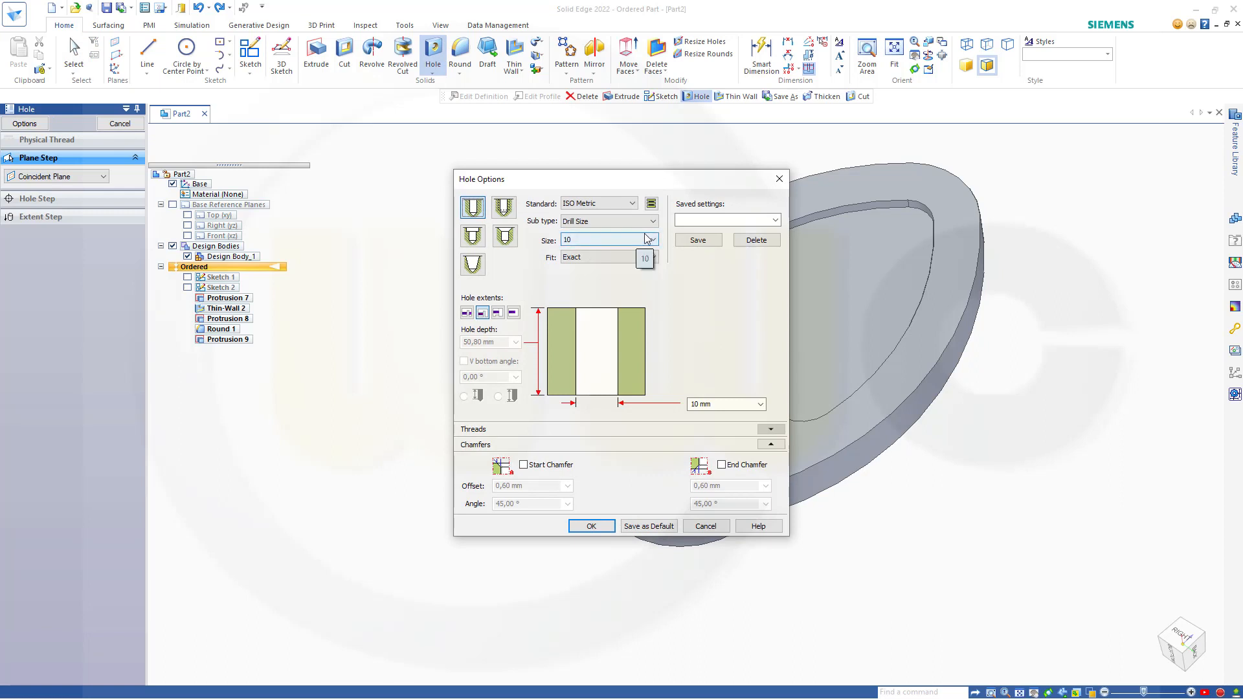
click(473, 206)
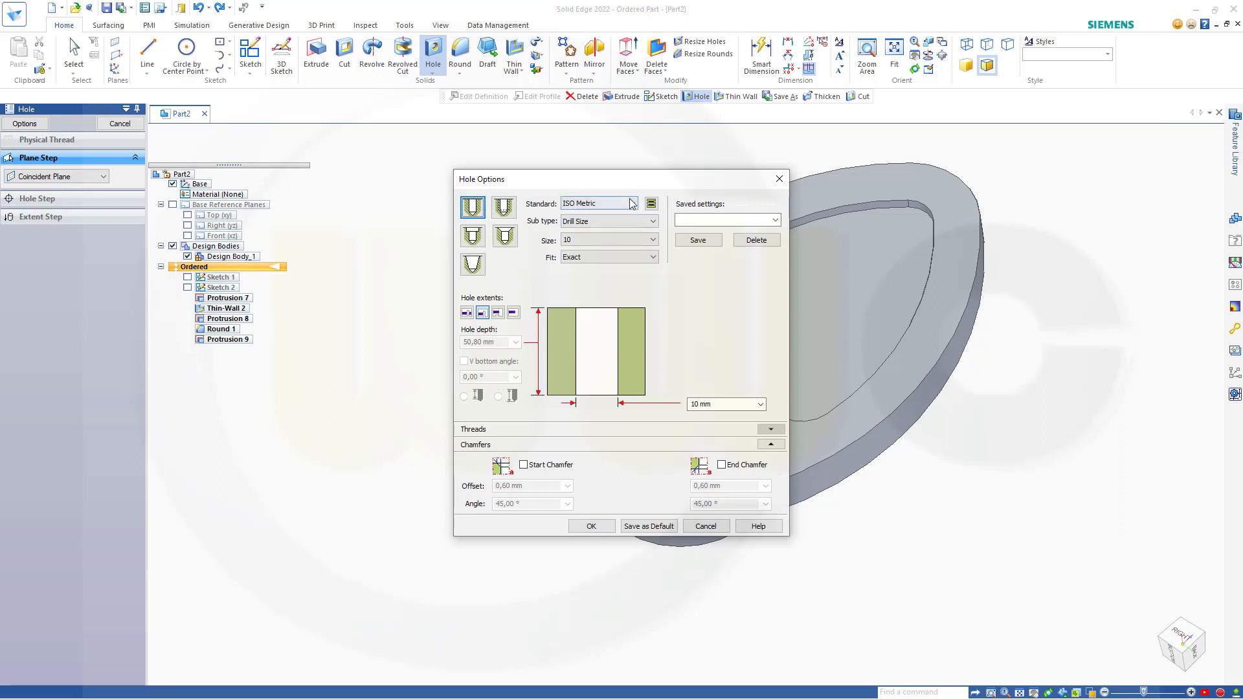
click(652, 240)
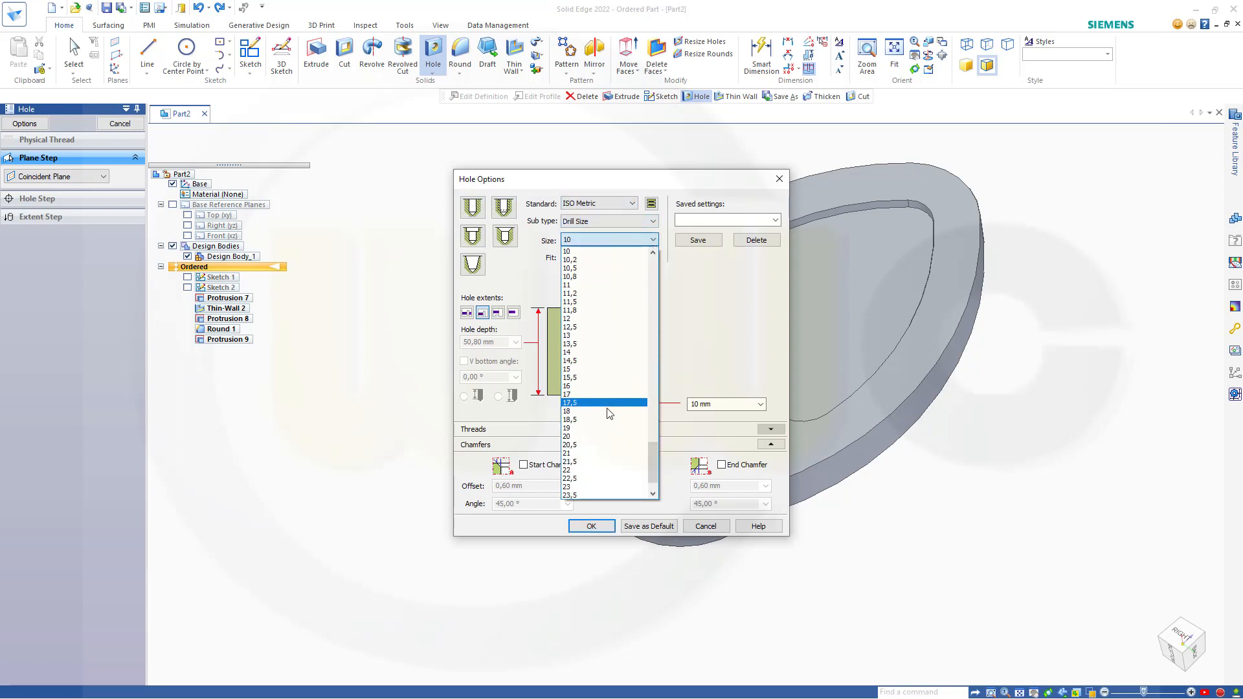
click(634, 204)
click(633, 205)
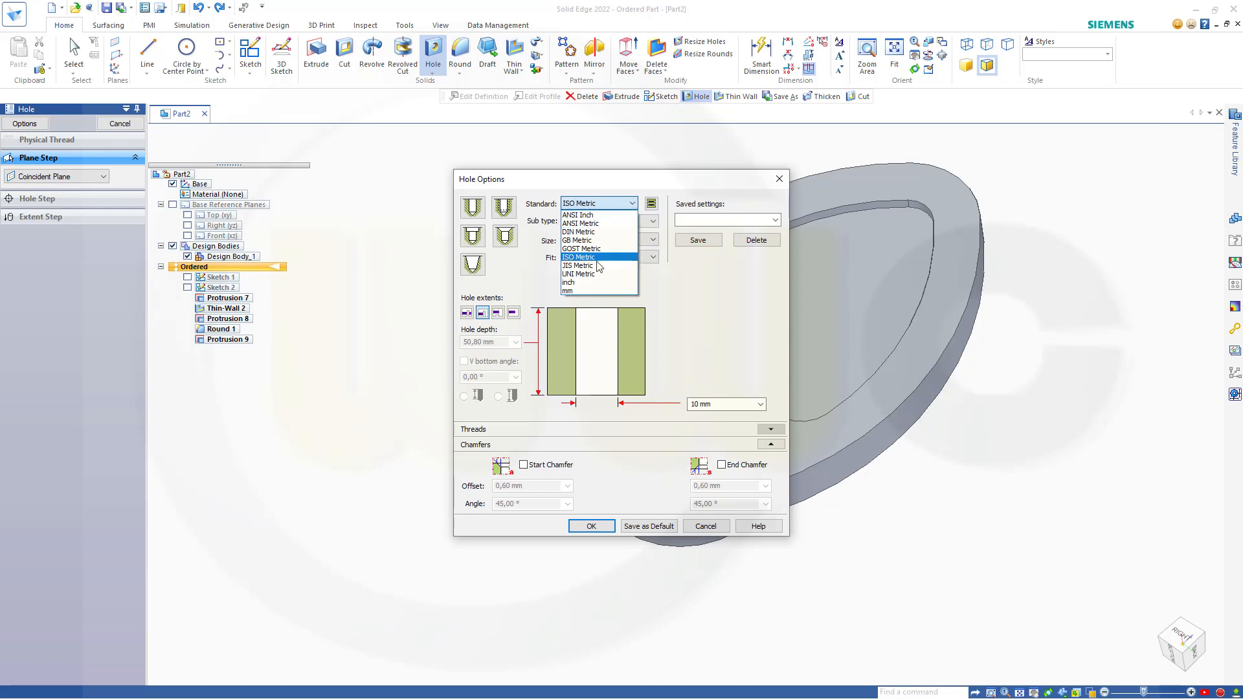
click(579, 289)
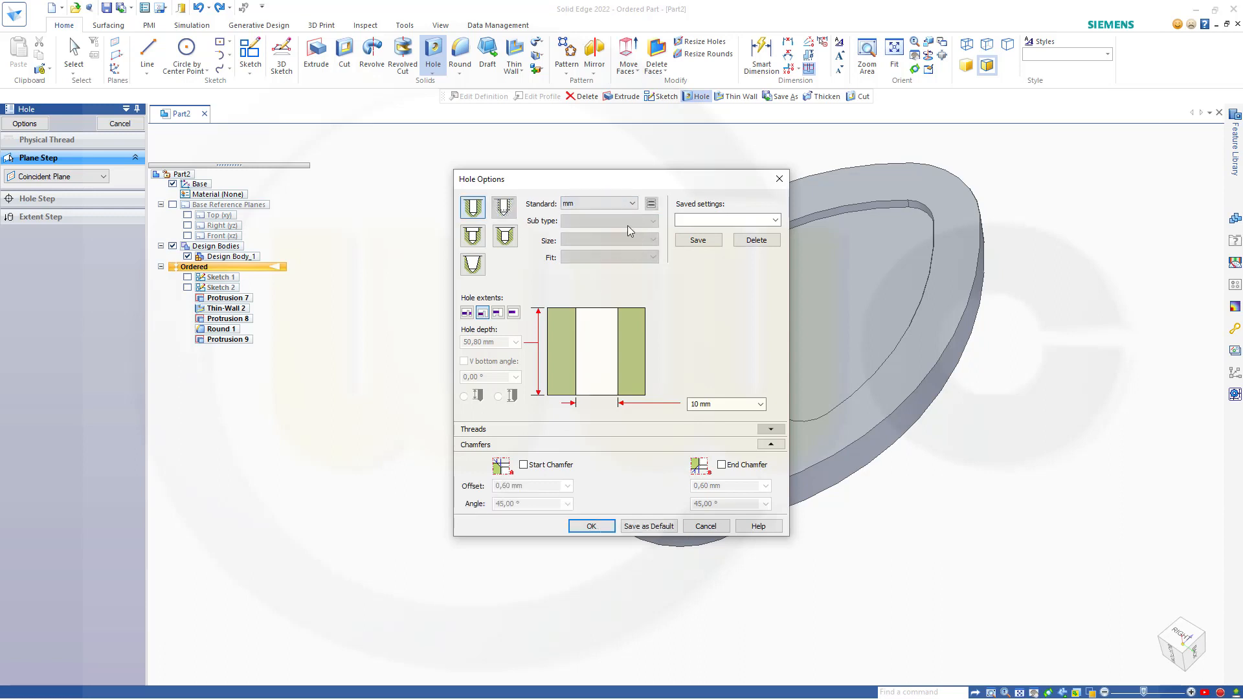
click(700, 404)
text(20)
click(591, 526)
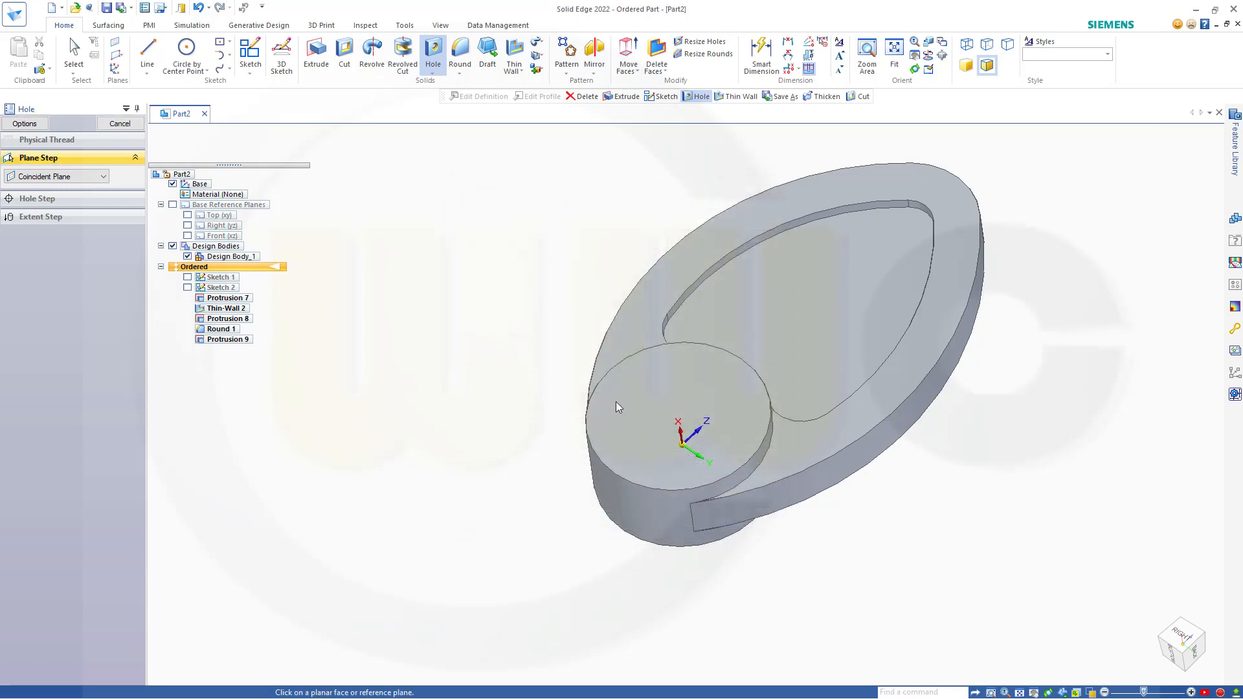
Step: Place the 20 mm hole on the hub's flat face, centred on the origin, and finish it
click(653, 404)
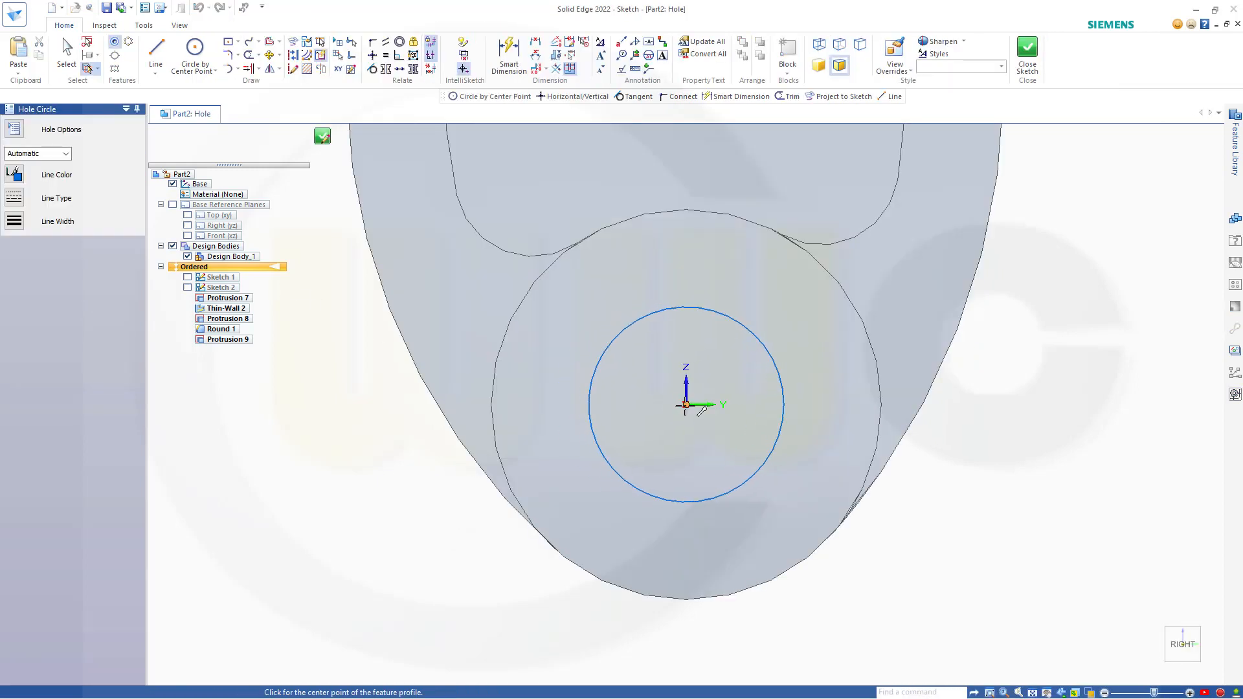
click(686, 404)
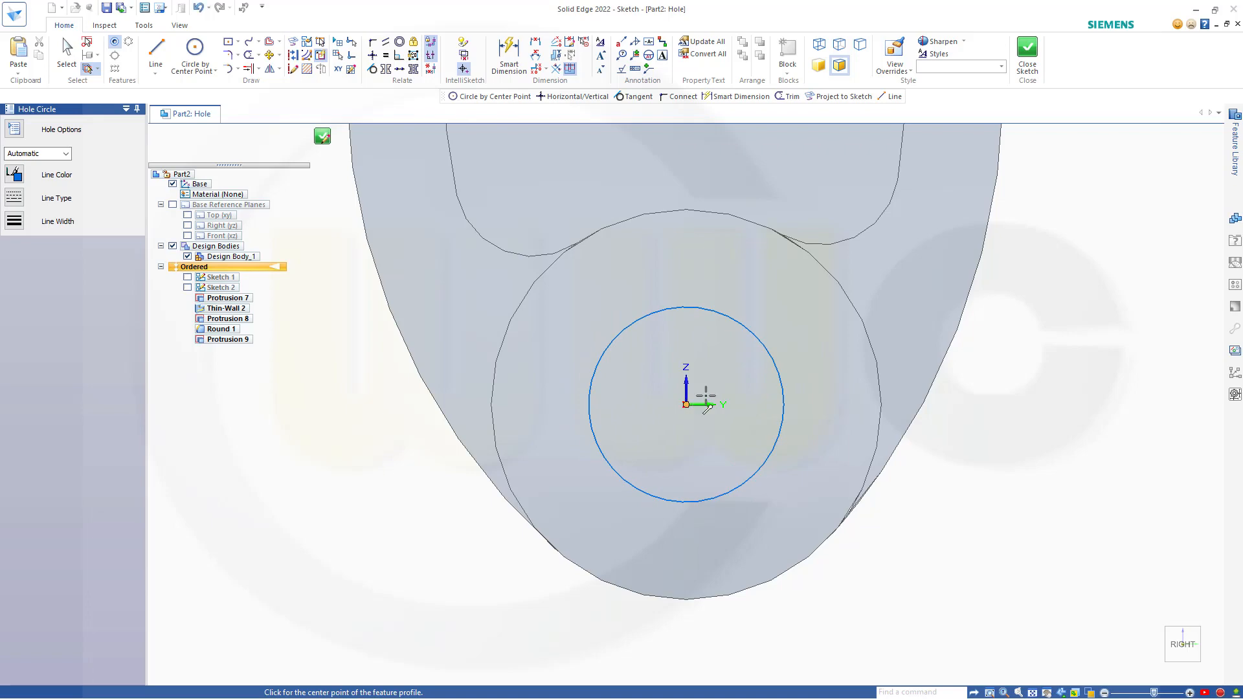
click(1028, 53)
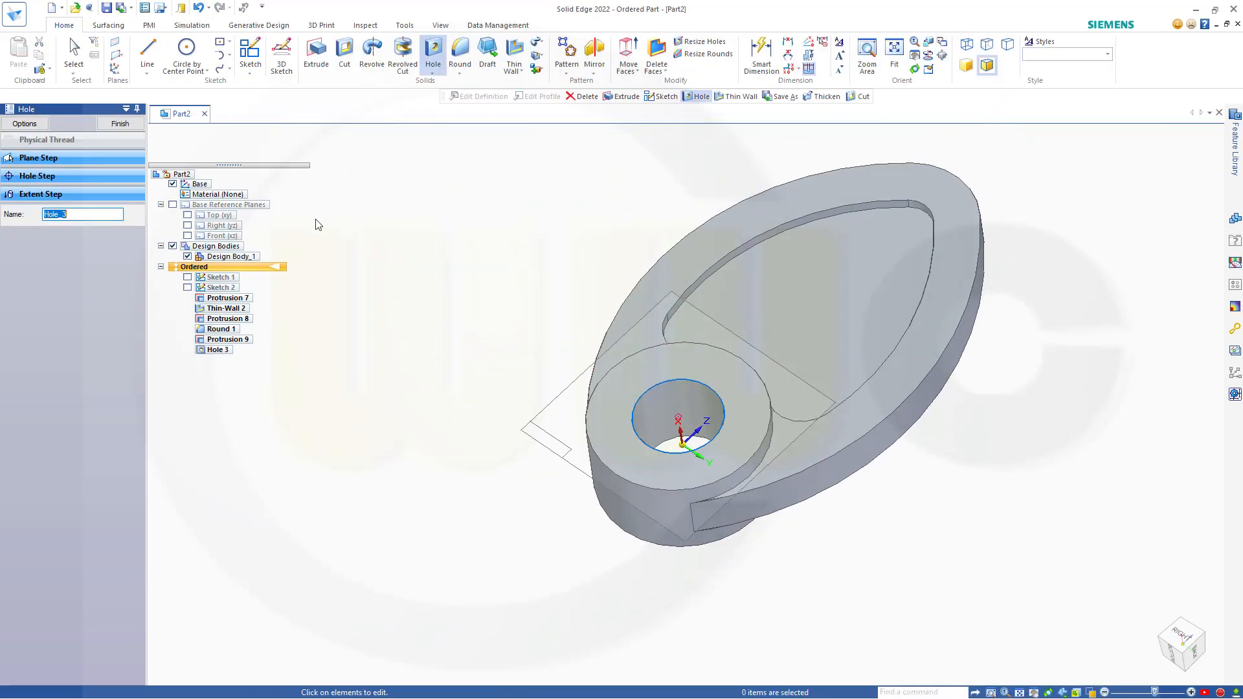
click(120, 124)
click(119, 123)
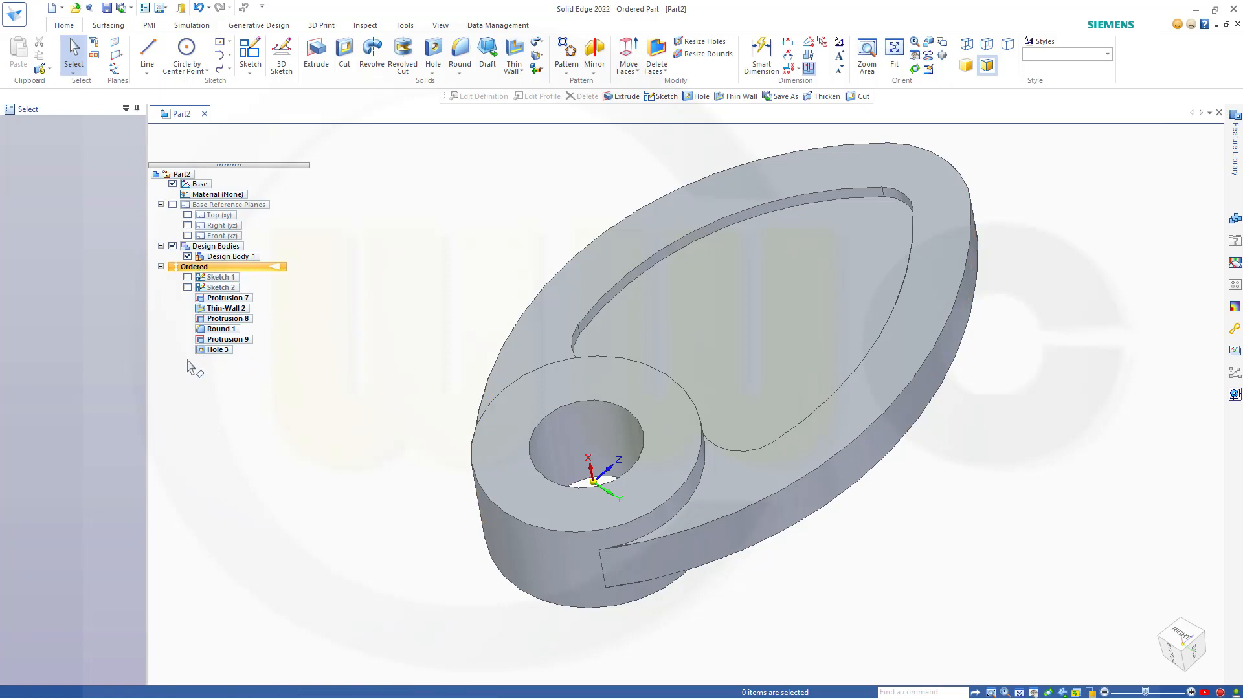
Step: Delete all solid features from Protrusion 7 through Hole 3 and show Sketch 1 and Sketch 2 again
click(228, 299)
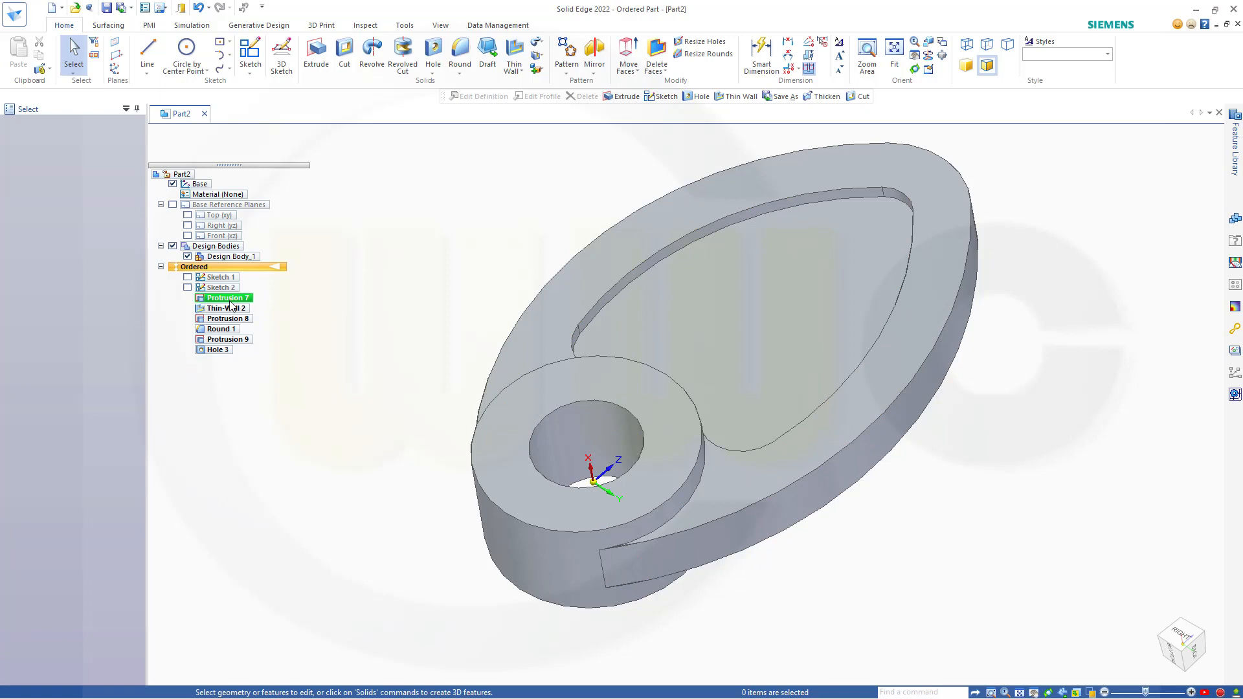
shift+click(216, 351)
right_click(216, 351)
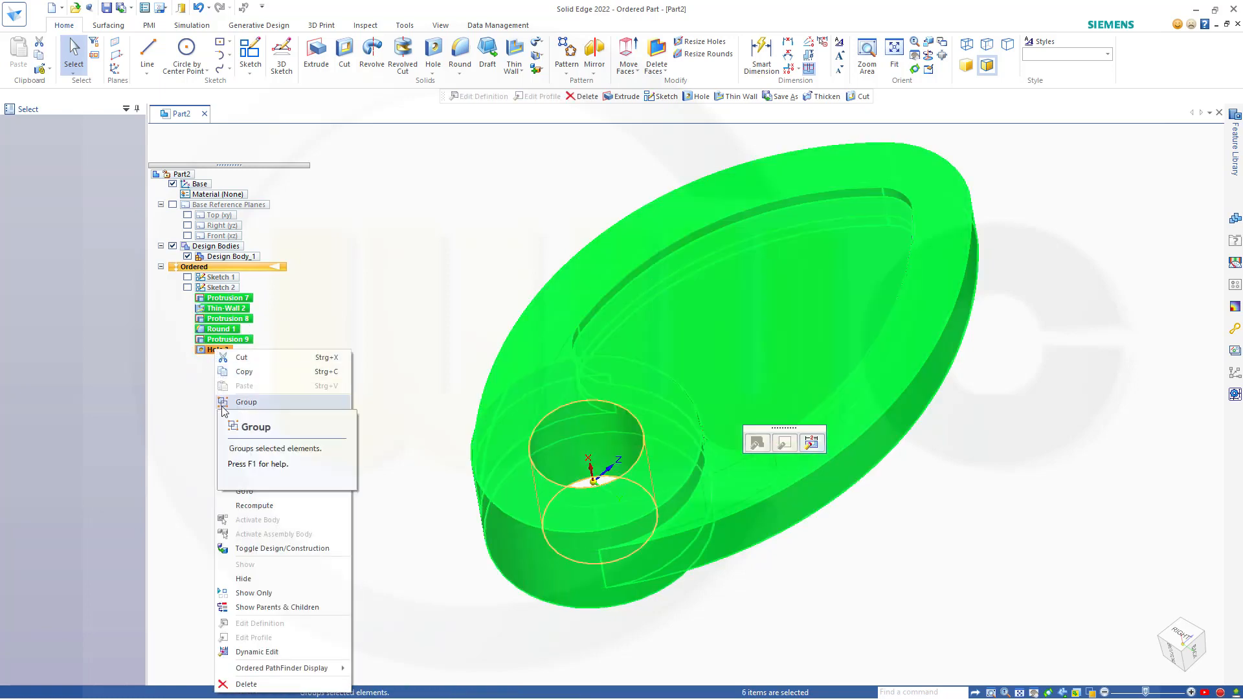
click(249, 685)
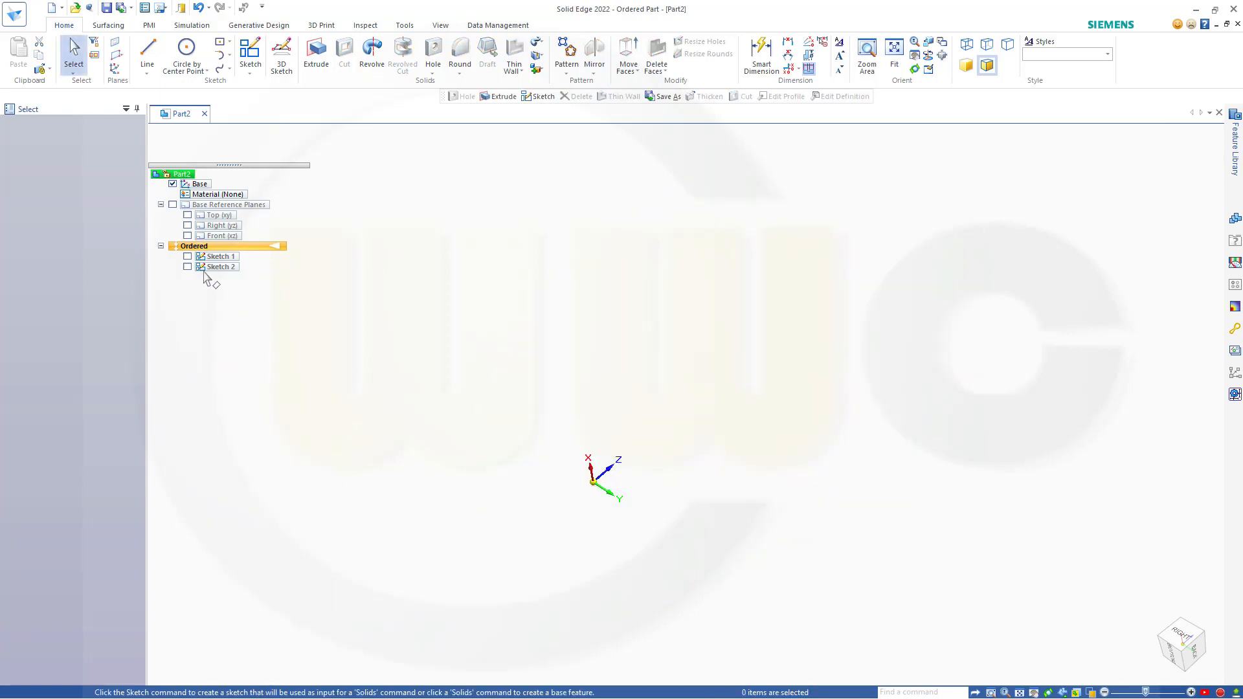
click(187, 256)
click(187, 267)
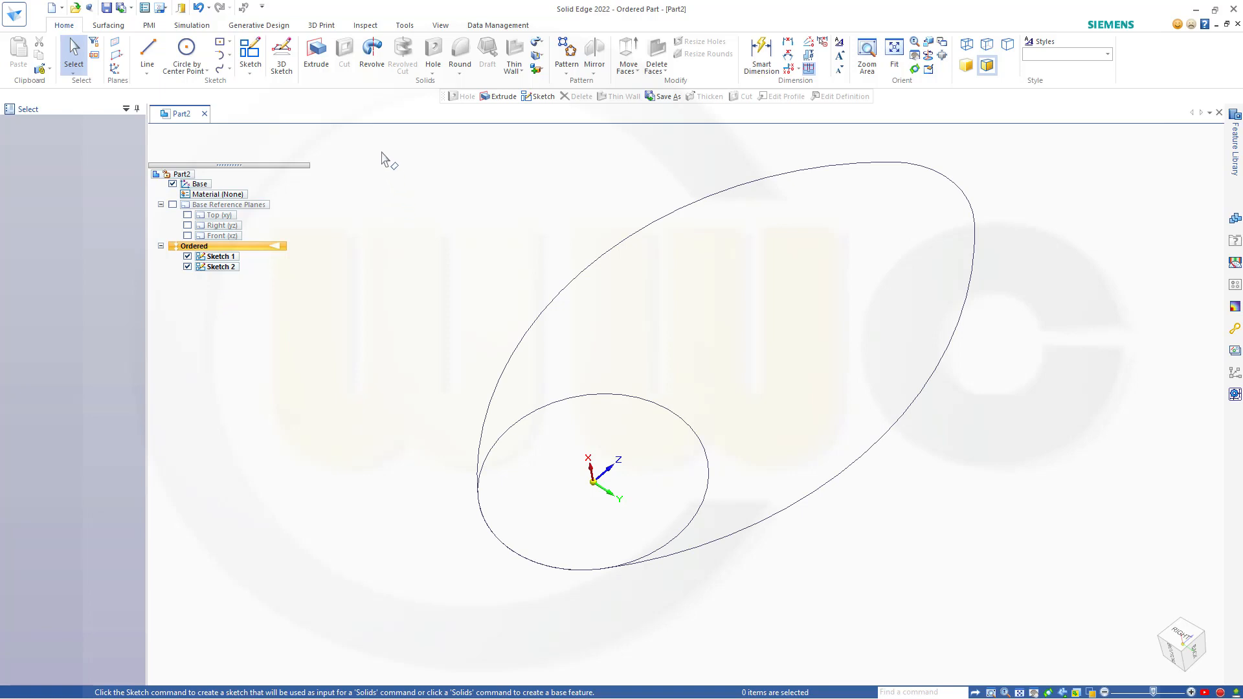
Step: Create an extruded surface from the hub circle with a symmetric extent of 20 mm and open ends
click(108, 26)
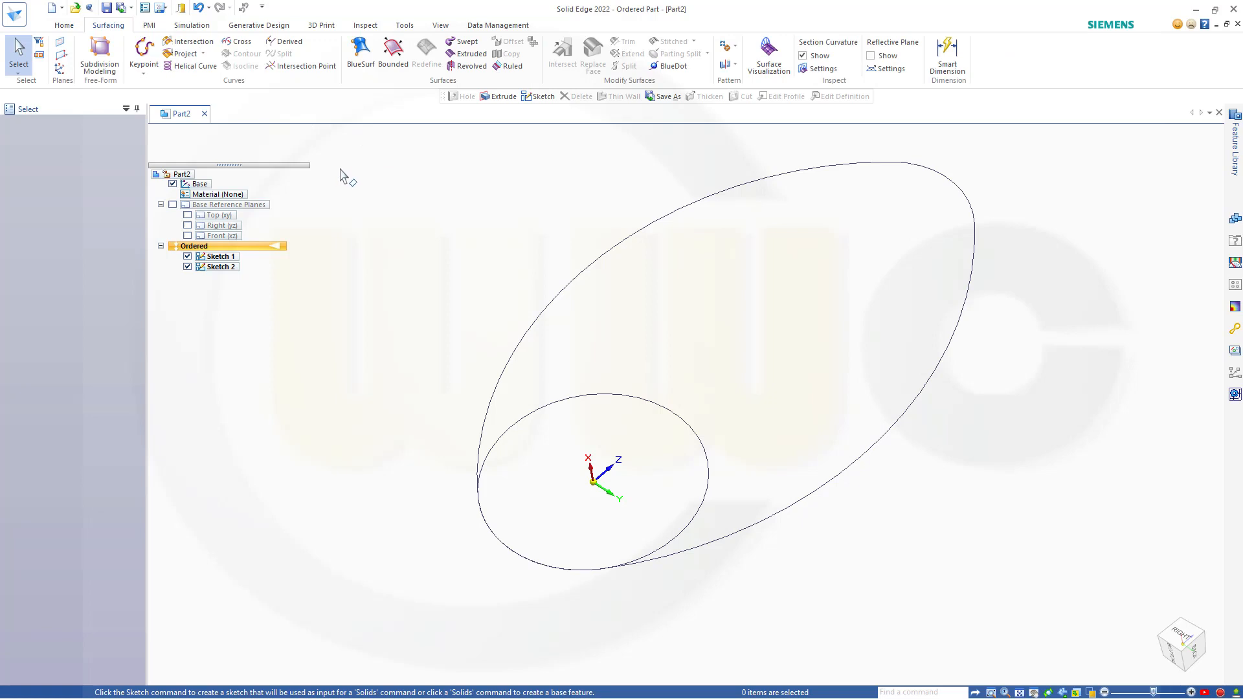
click(468, 57)
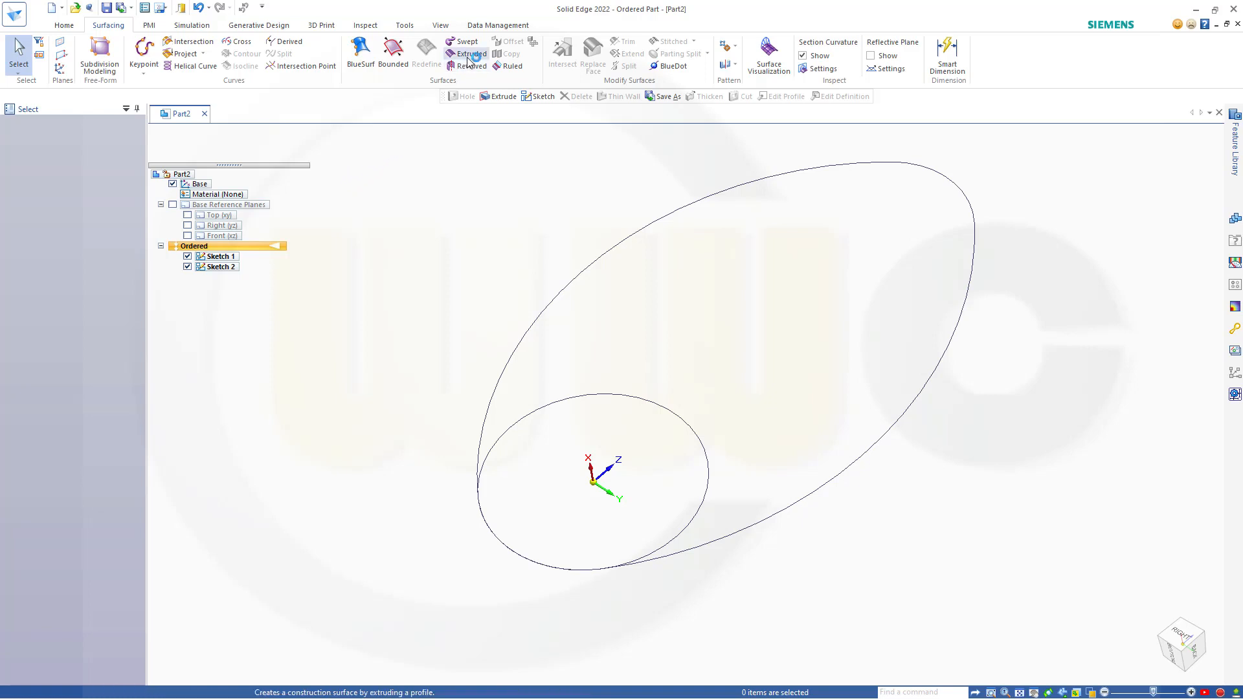
click(597, 396)
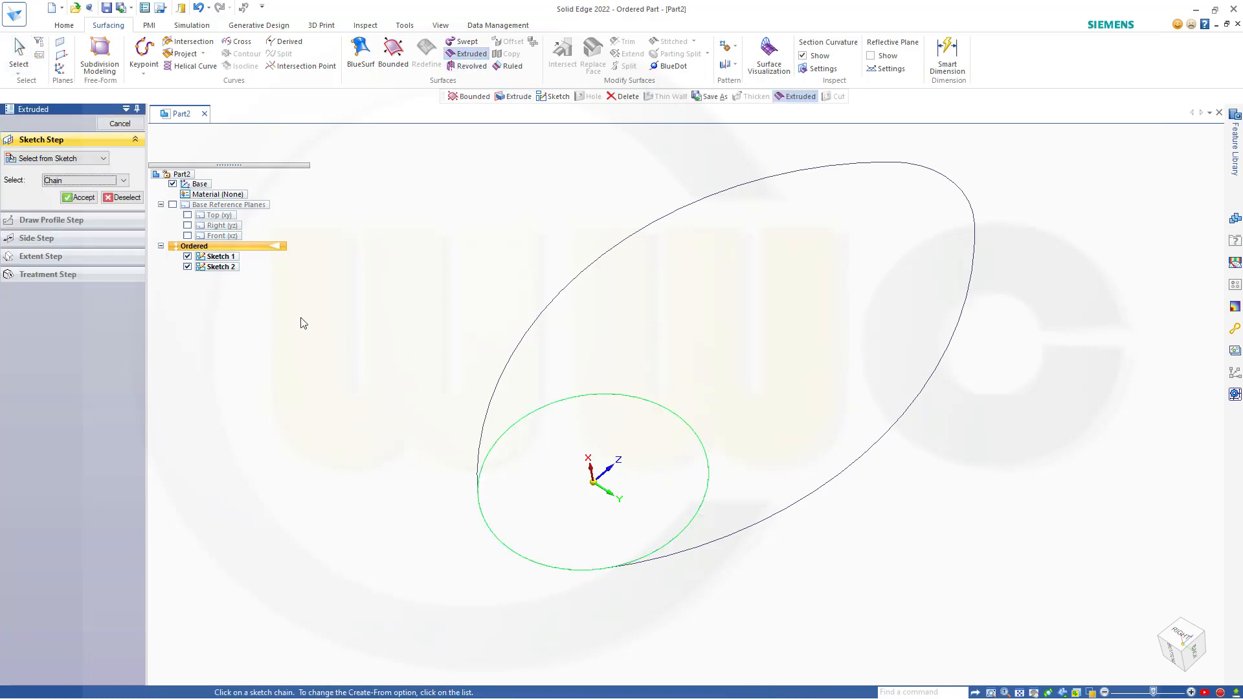
click(79, 197)
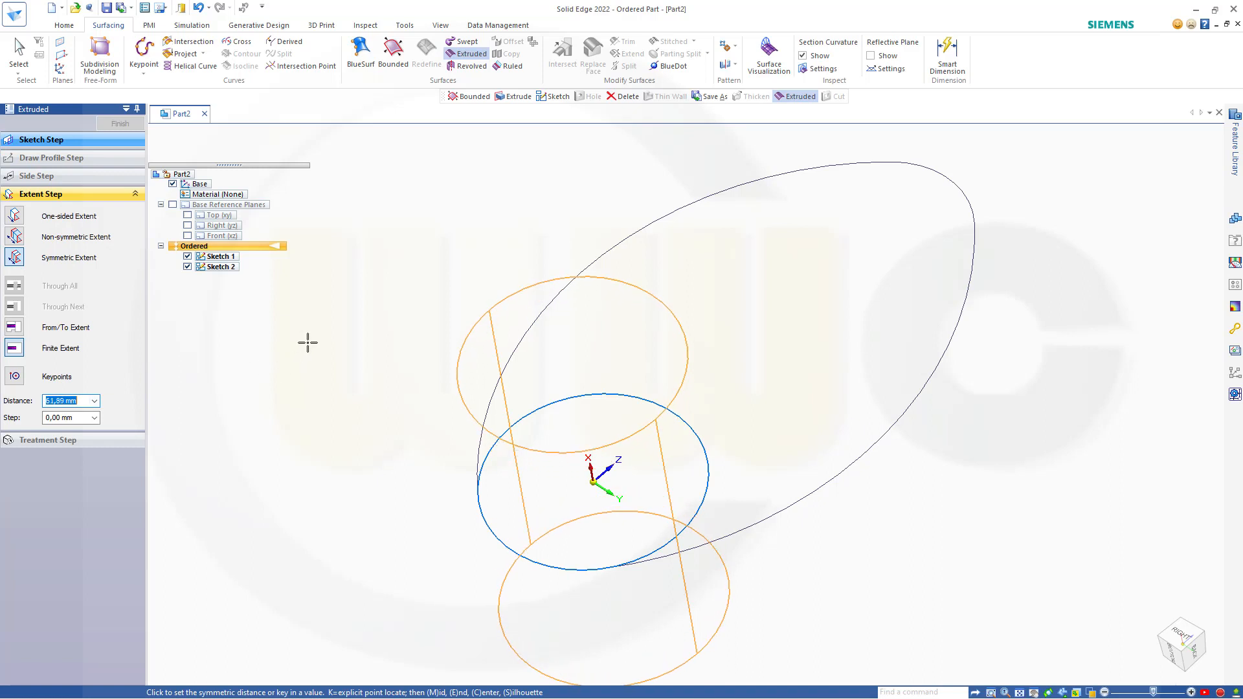
text(20)
key(Return)
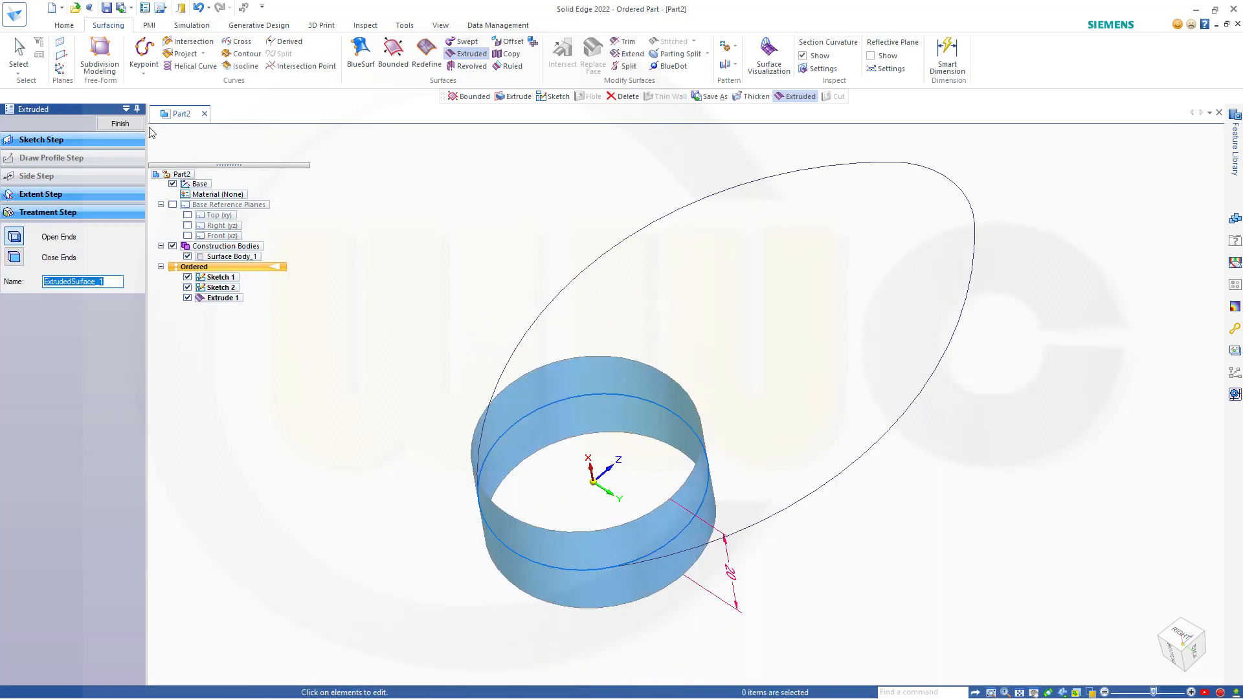
click(120, 123)
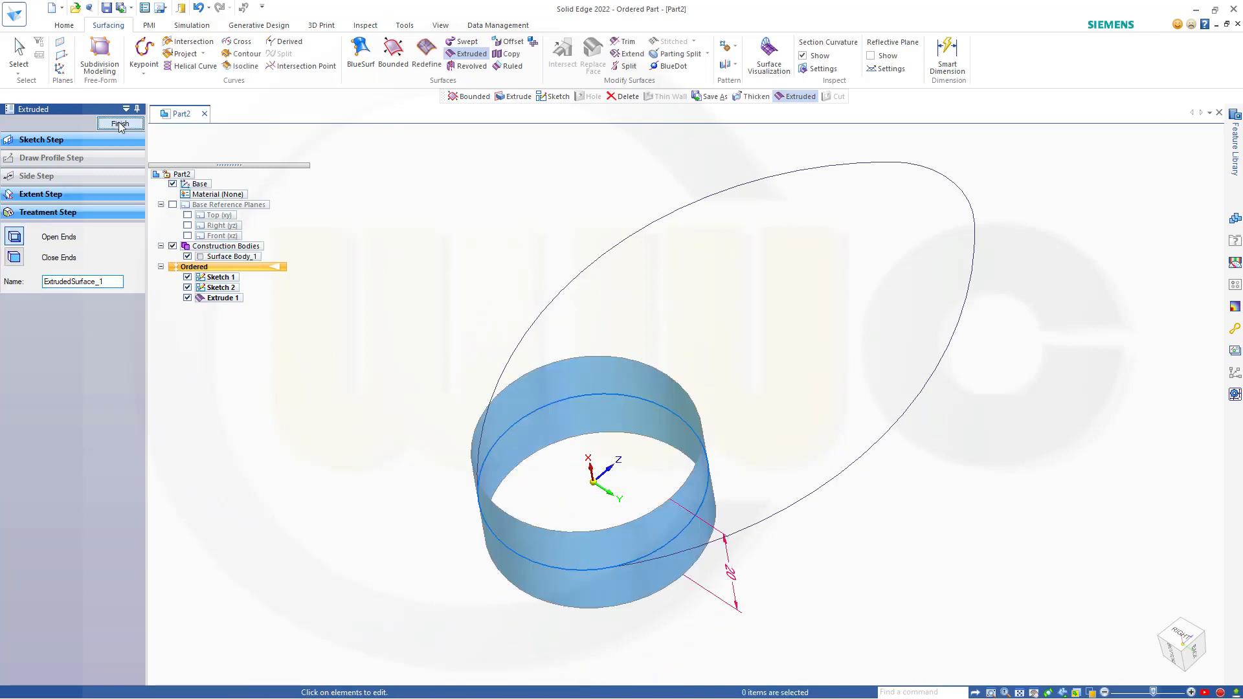
Step: Create an extruded surface from the egg-shaped outline with a symmetric extent of 10 mm and open ends
click(586, 278)
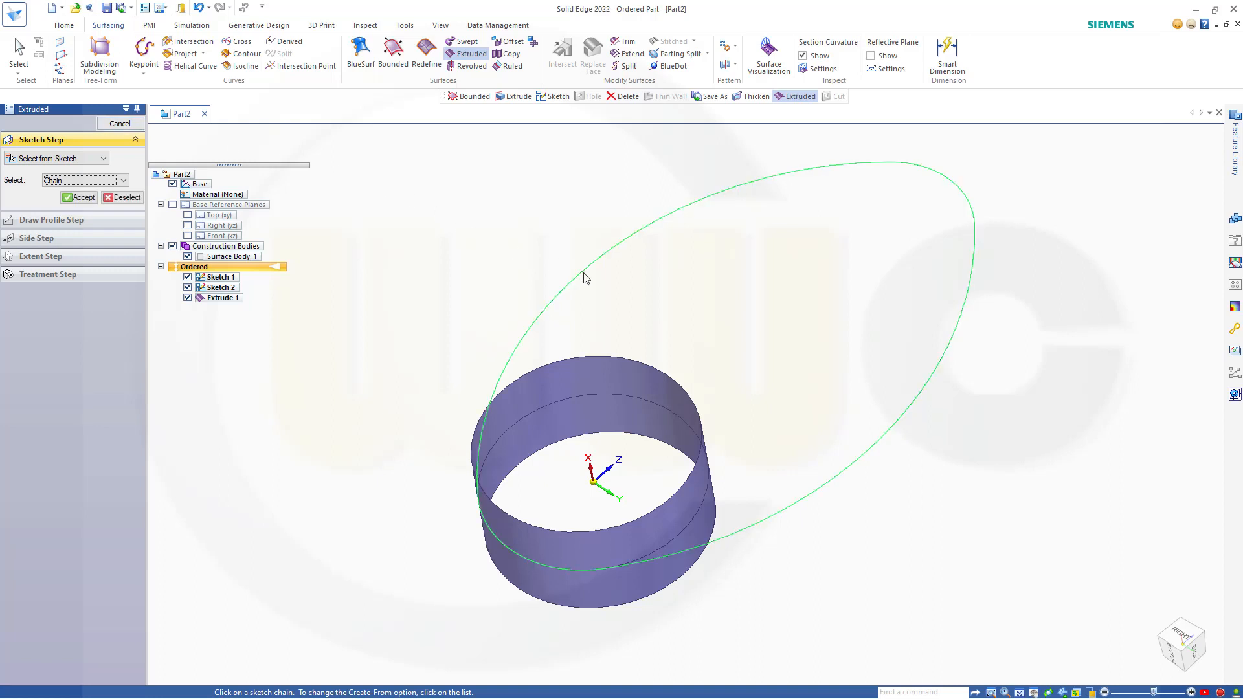
click(79, 196)
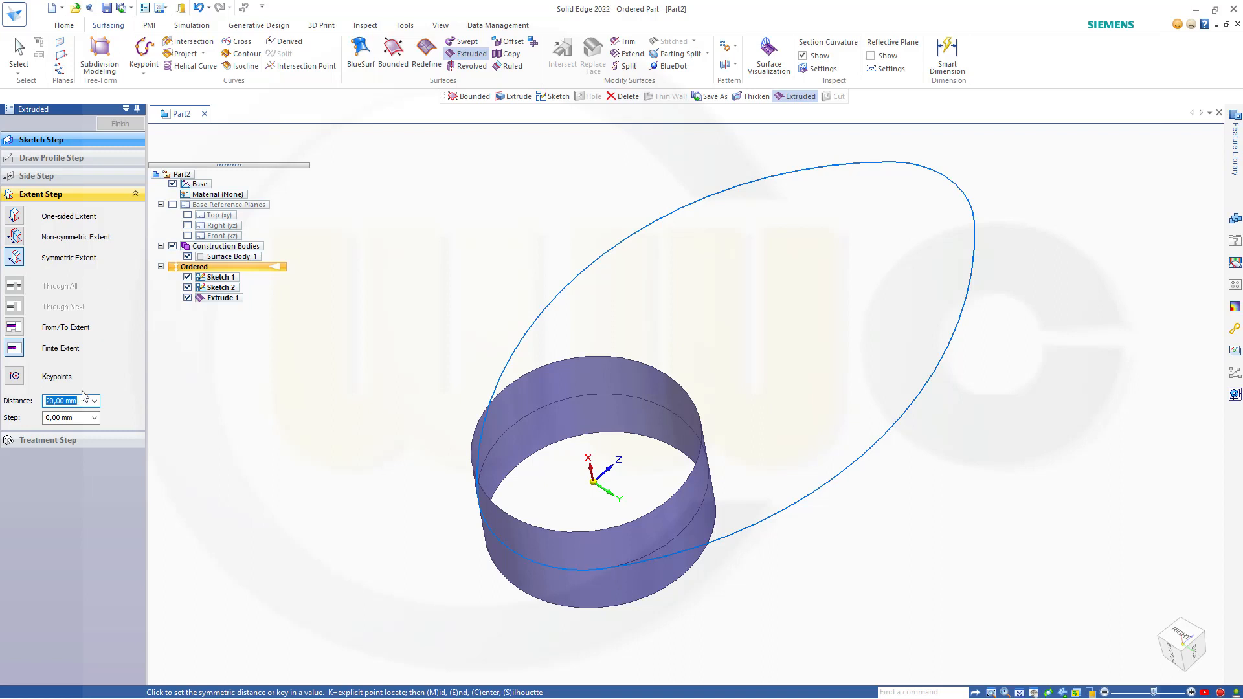
text(10)
key(Return)
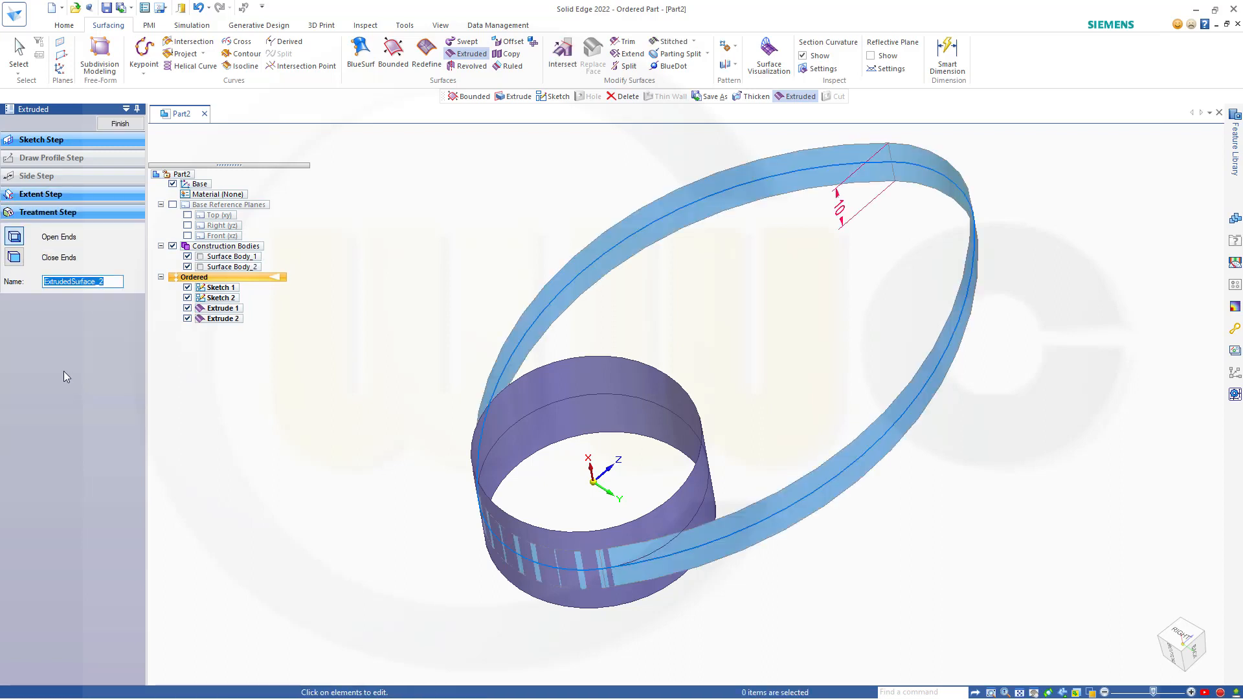
click(120, 123)
click(126, 124)
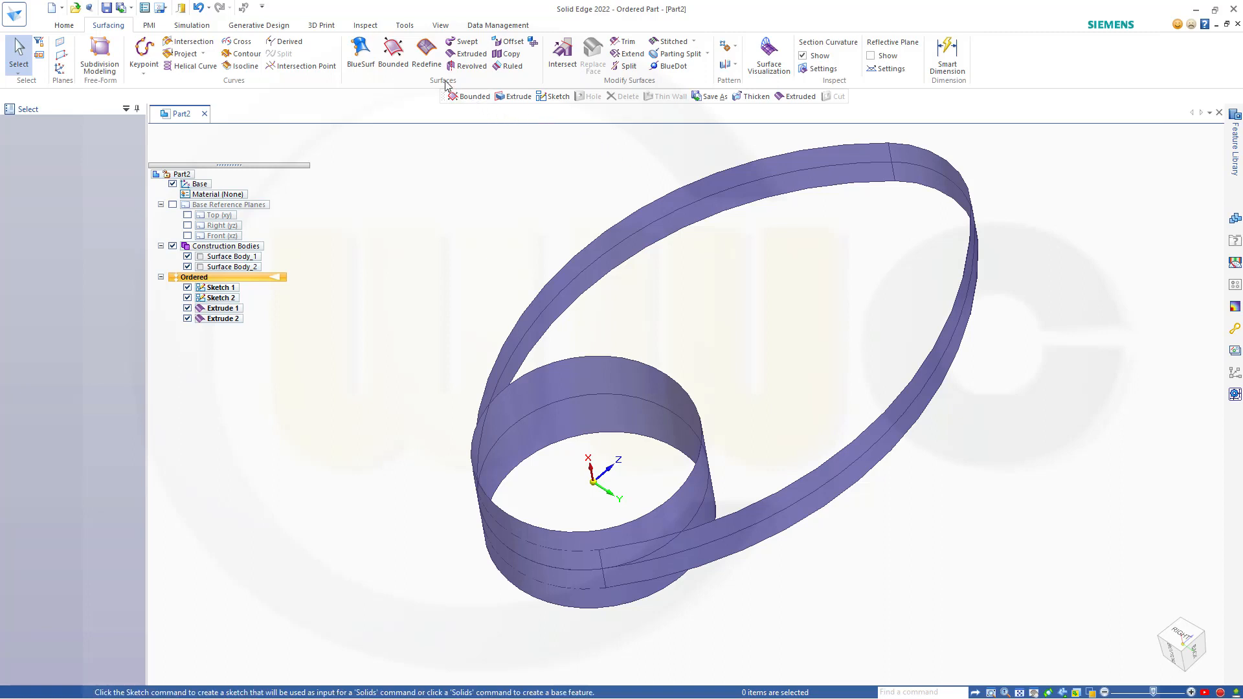
Step: Fill the egg-shaped sketch outline with a Bounded surface at the mid-plane of the extruded surfaces
click(395, 55)
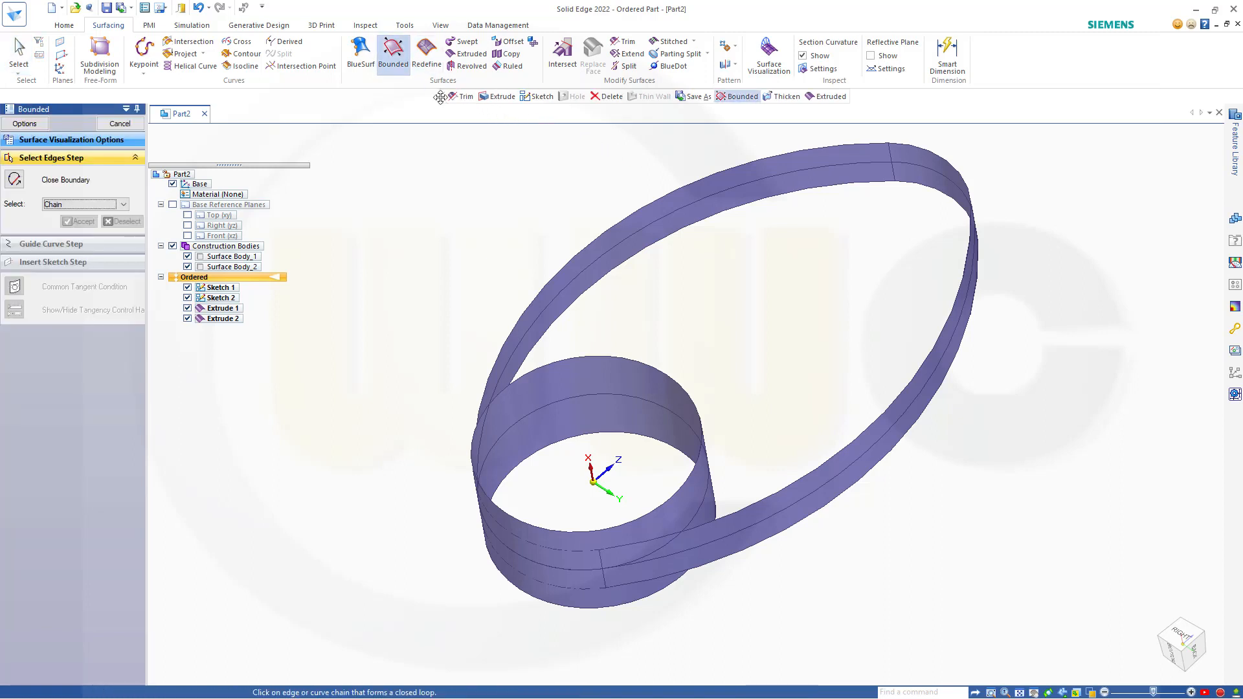
click(716, 198)
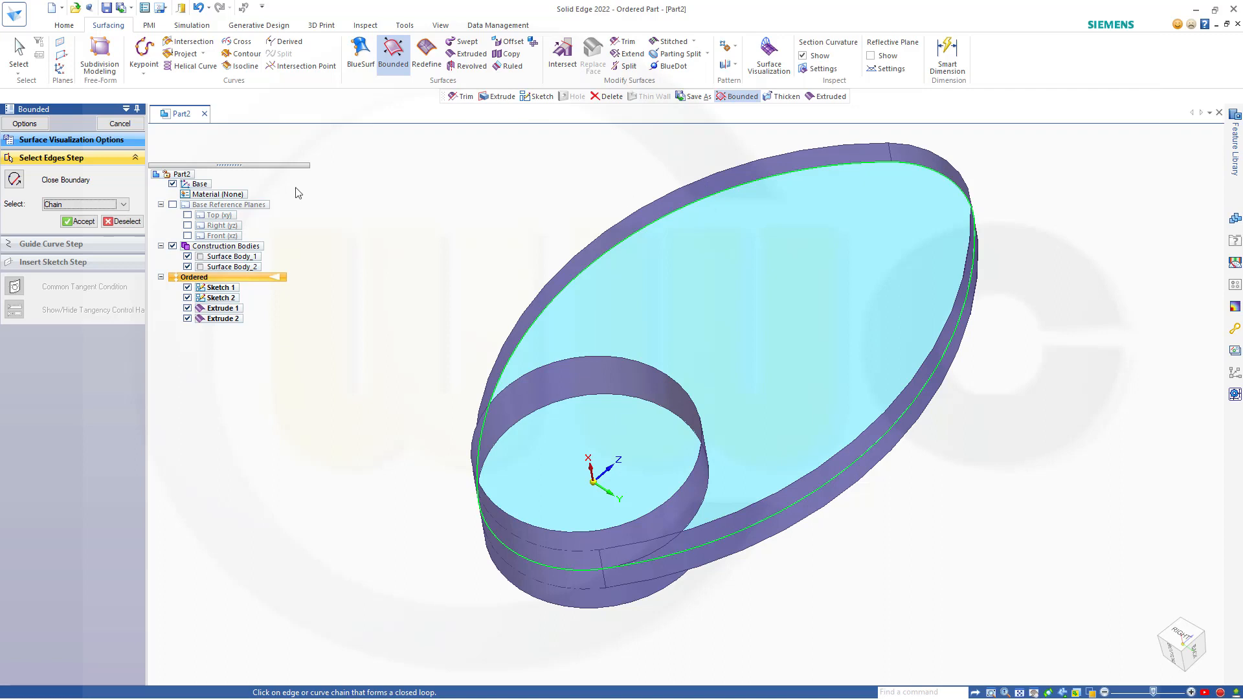
click(78, 221)
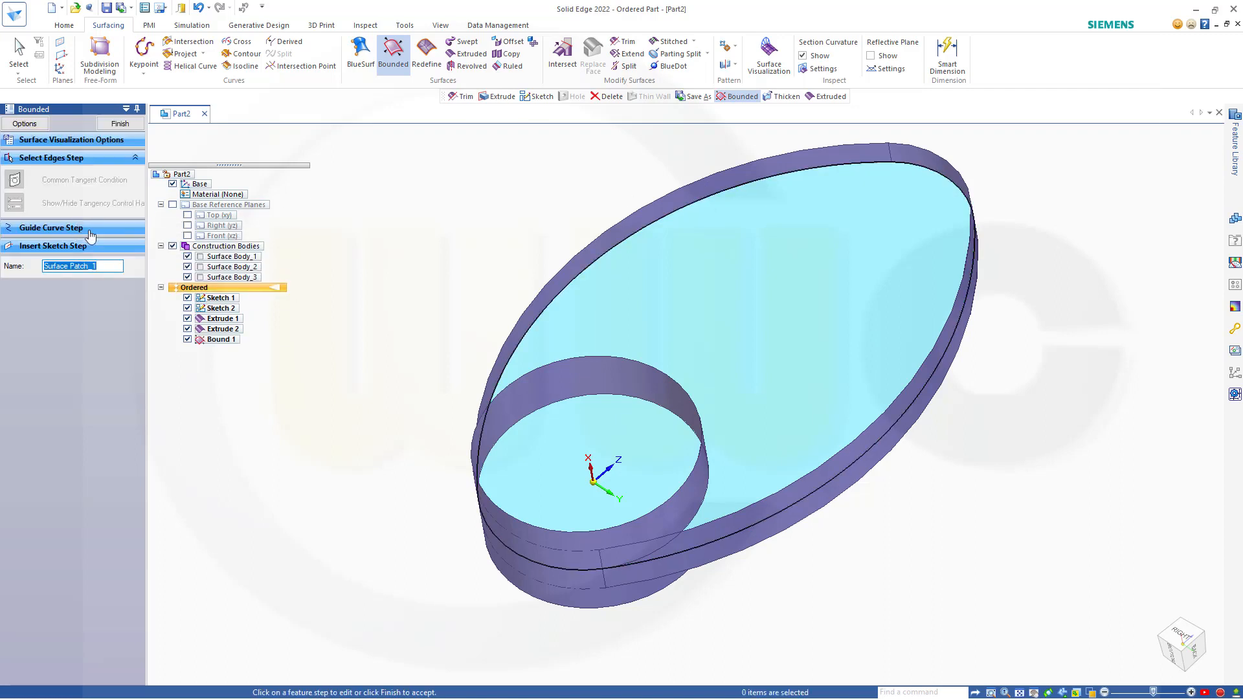
click(123, 123)
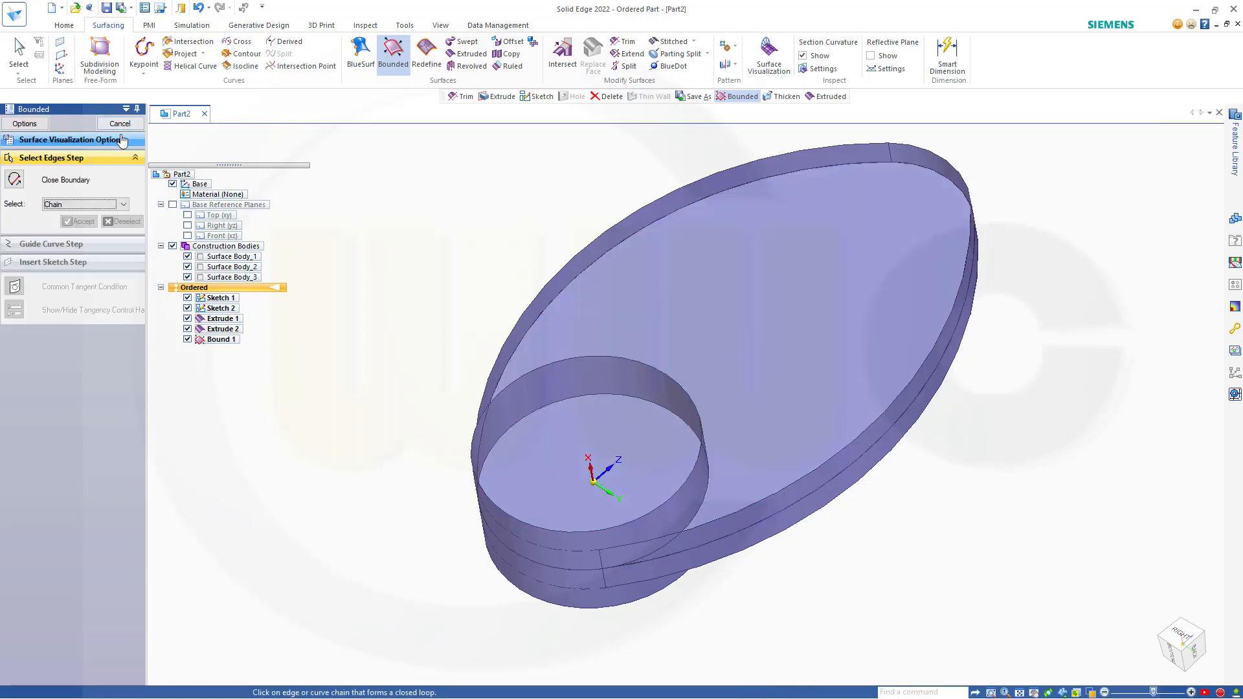
click(120, 123)
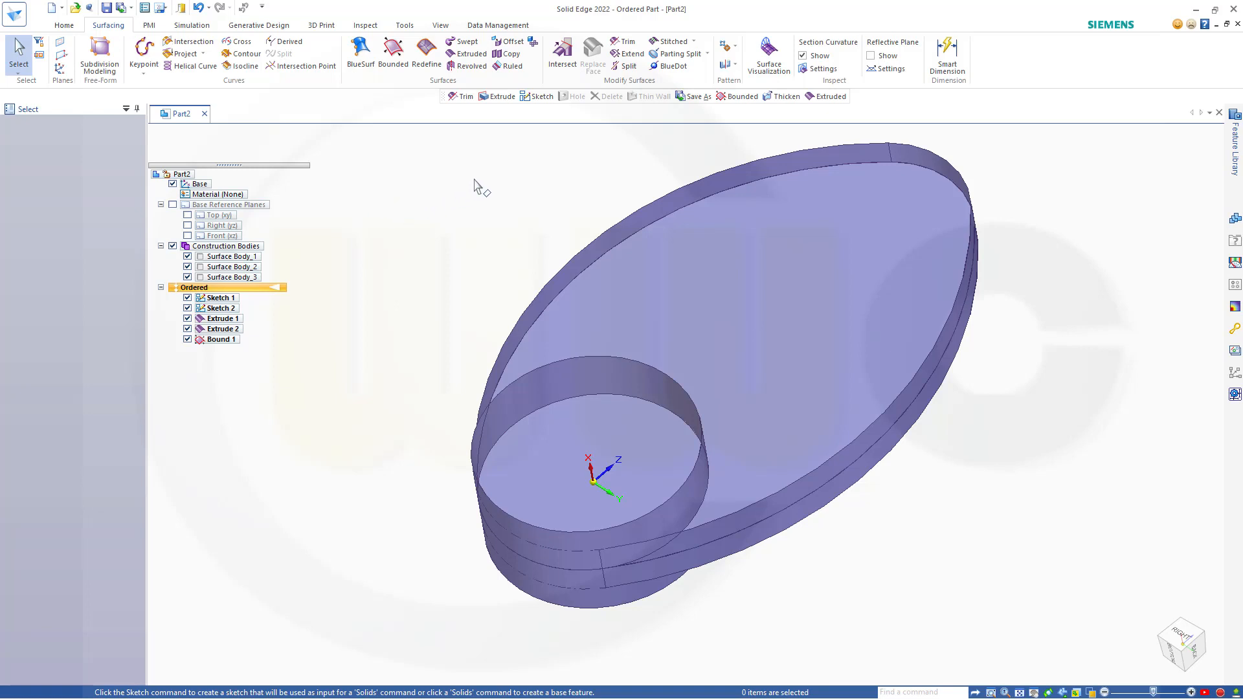
Step: Trim the bounded mid-plane surface with the hub cylinder surface, removing the region inside the hub circle
click(624, 42)
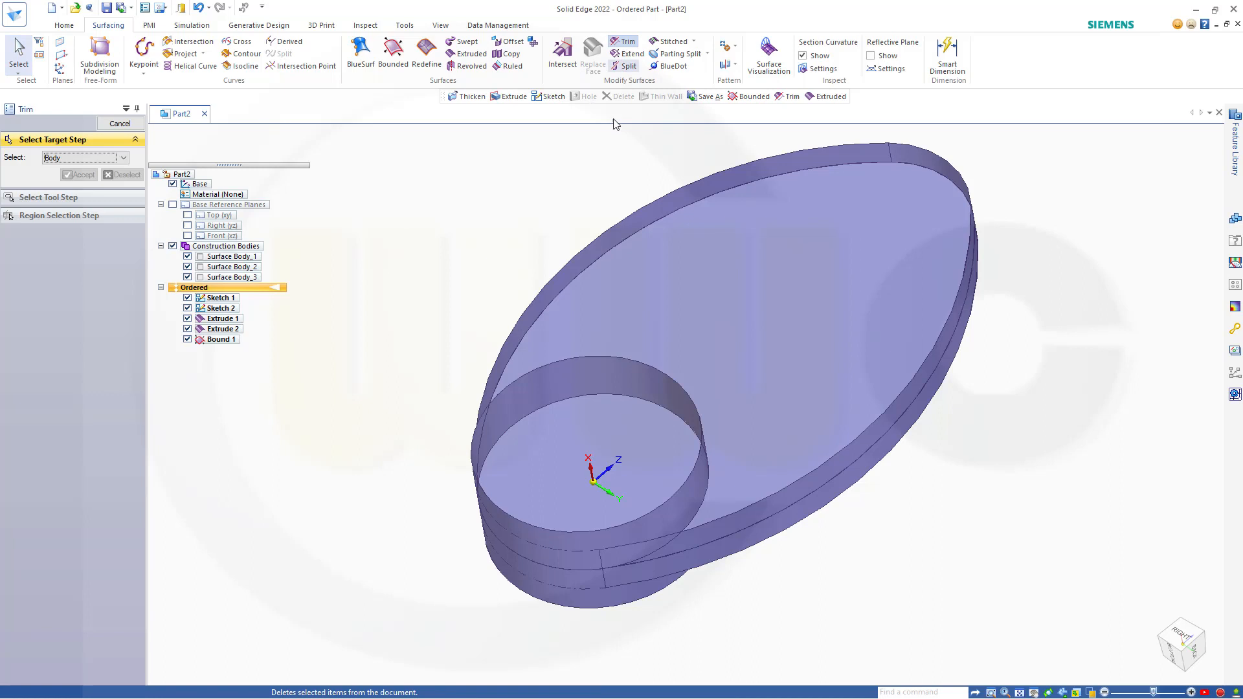
click(704, 321)
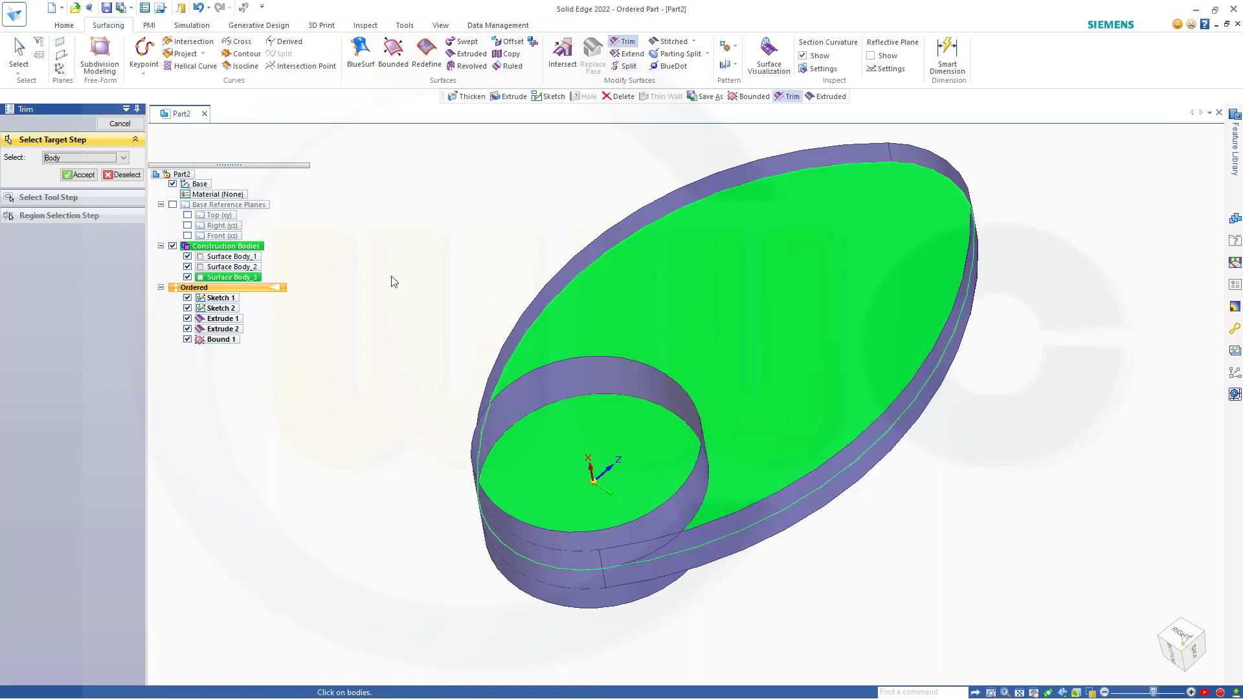
click(78, 175)
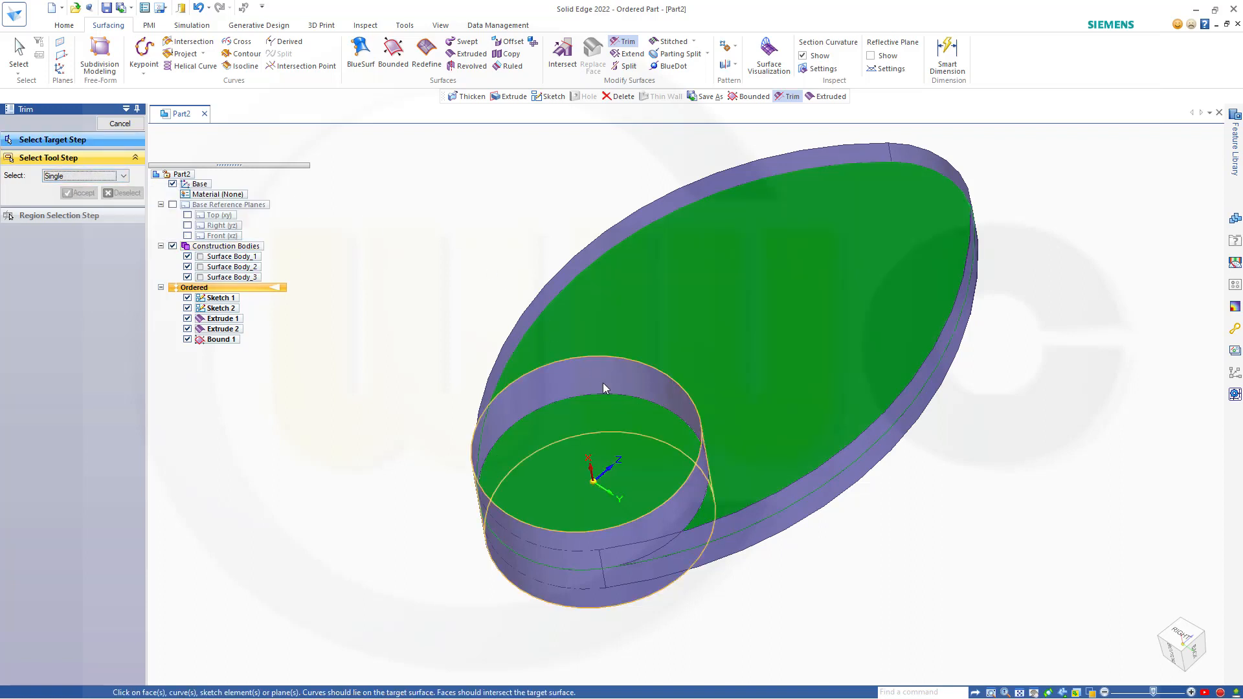
click(603, 384)
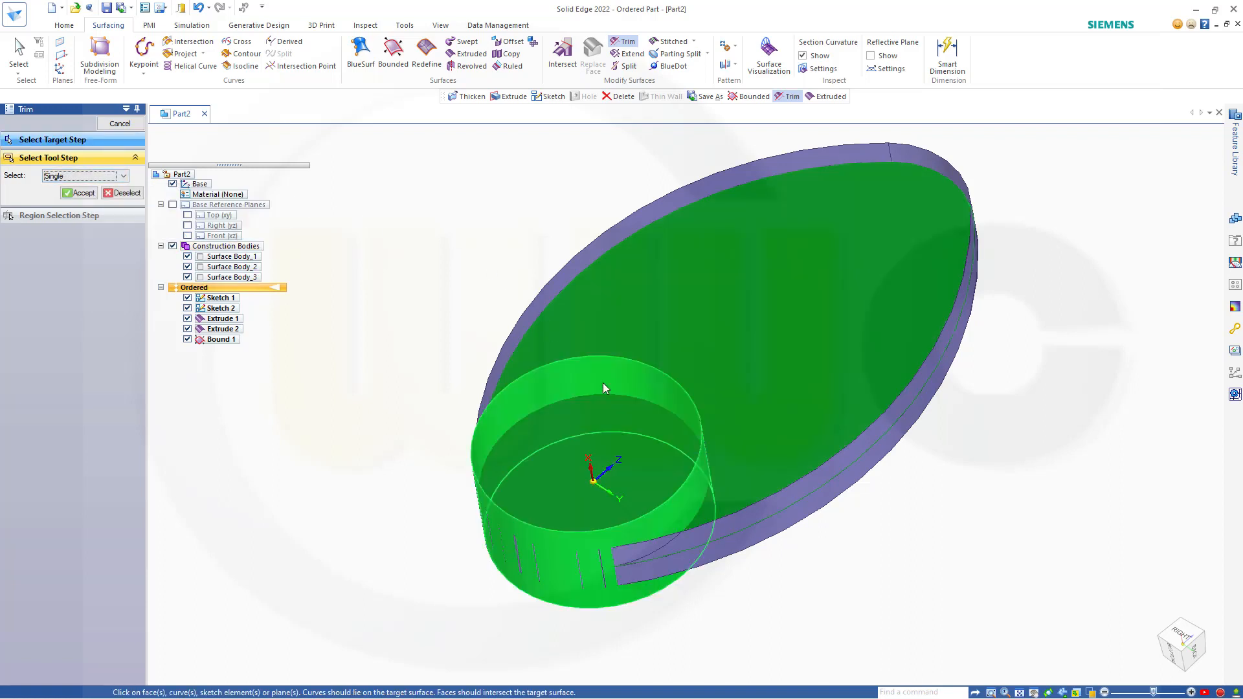
click(80, 192)
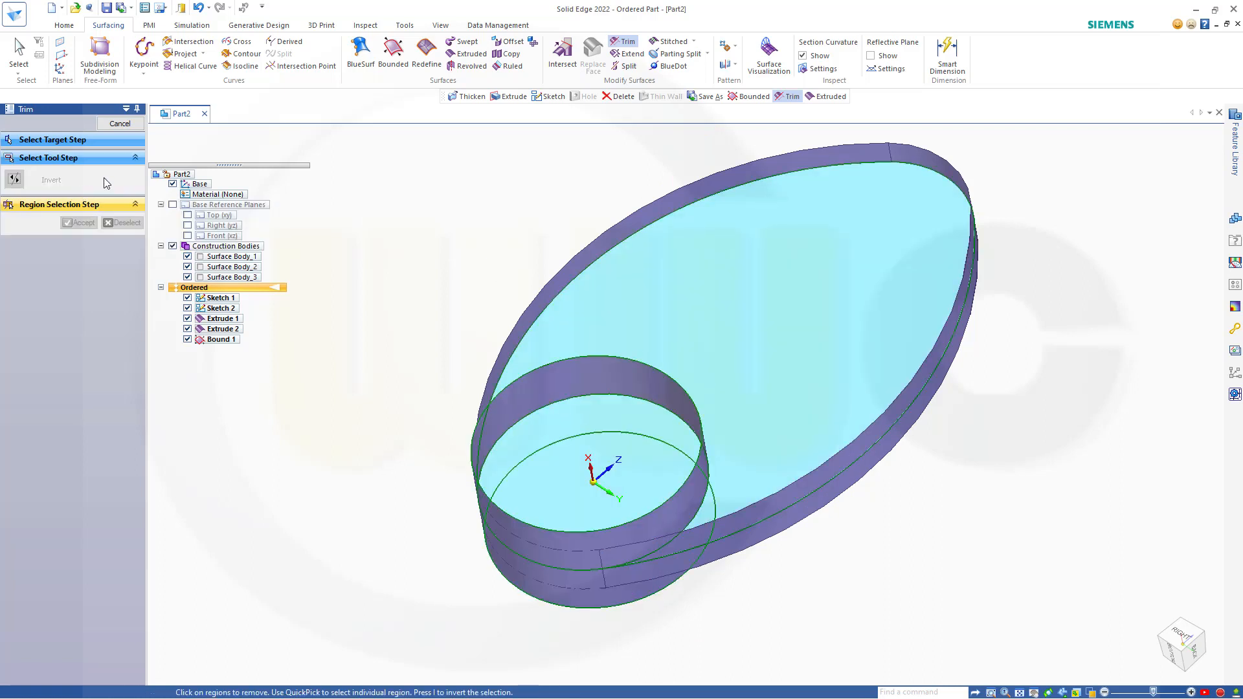
click(565, 479)
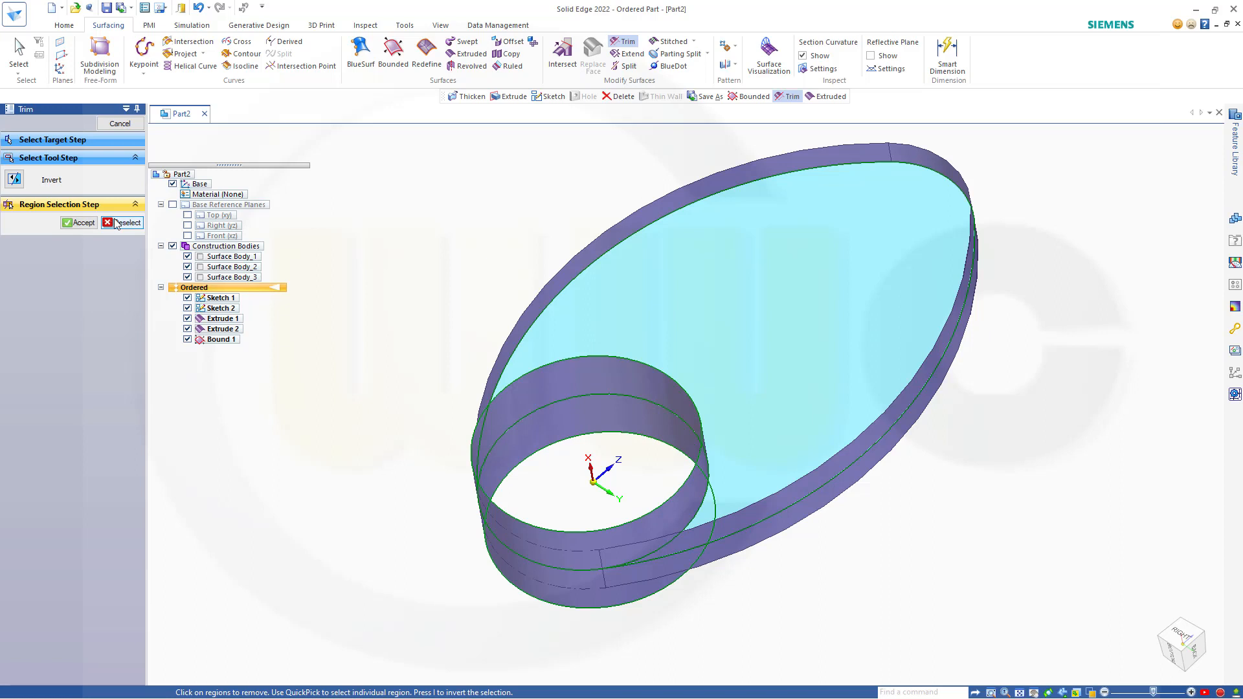
click(80, 222)
click(127, 125)
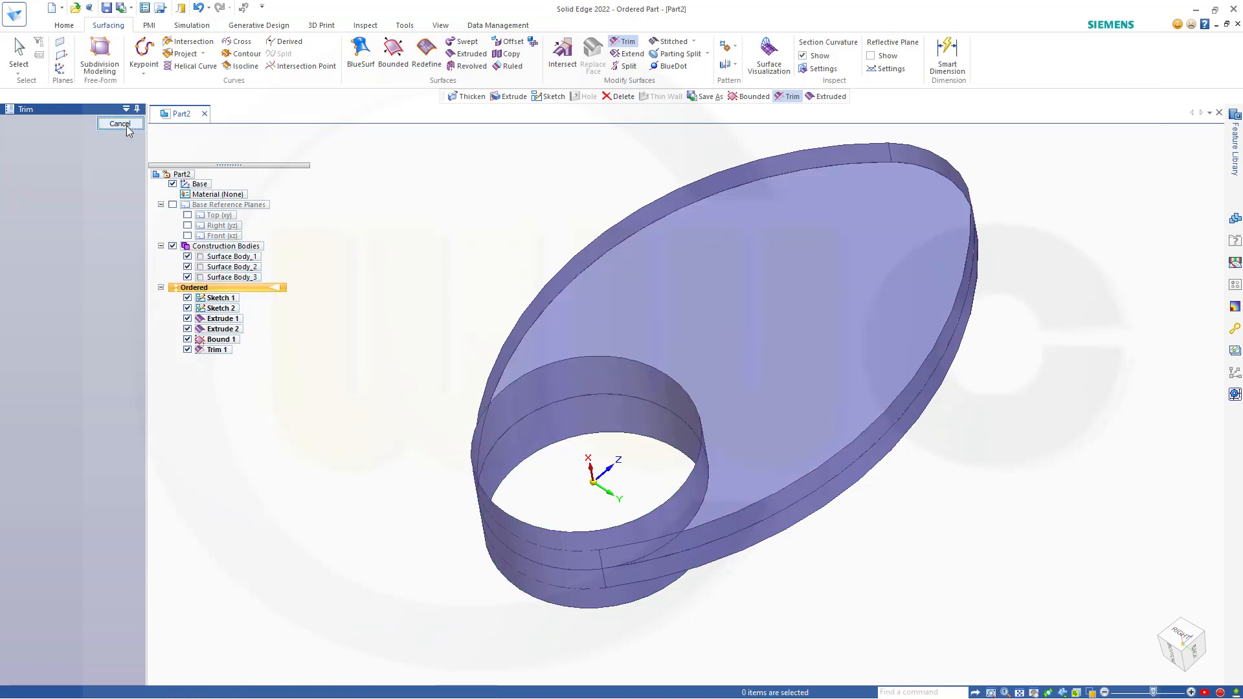
key(Escape)
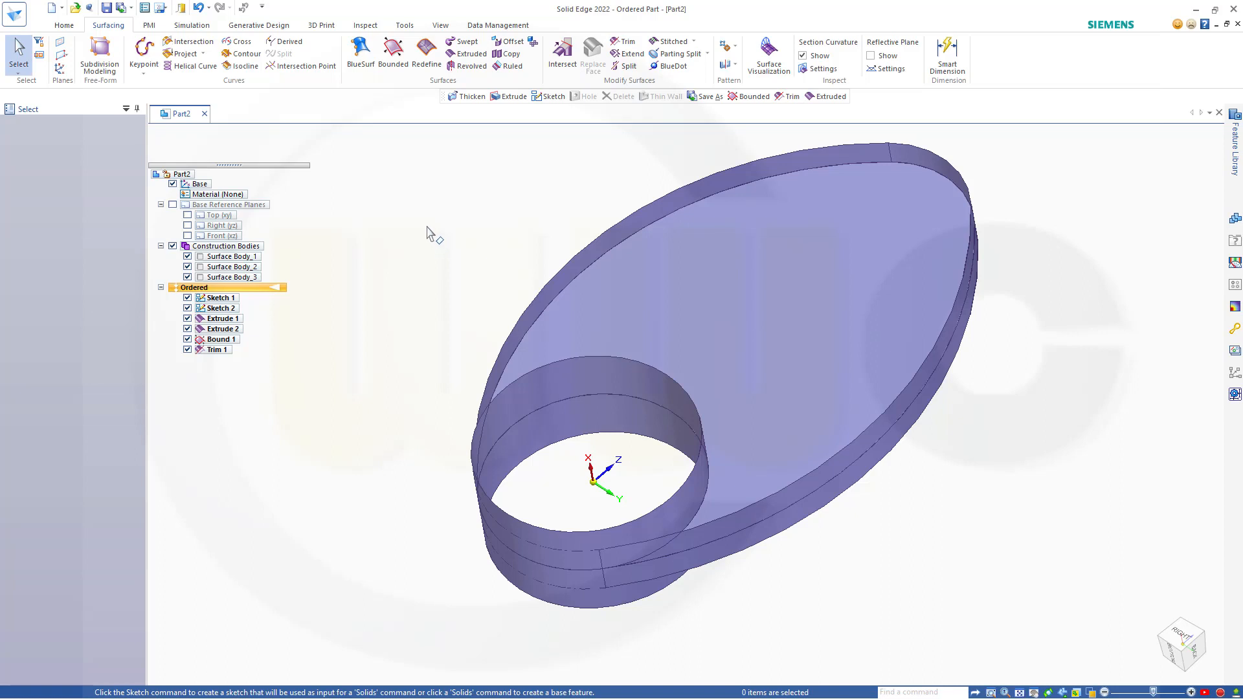
Step: Thicken the trimmed mid-plane surface by 2.5 mm to form the cam's web
click(61, 28)
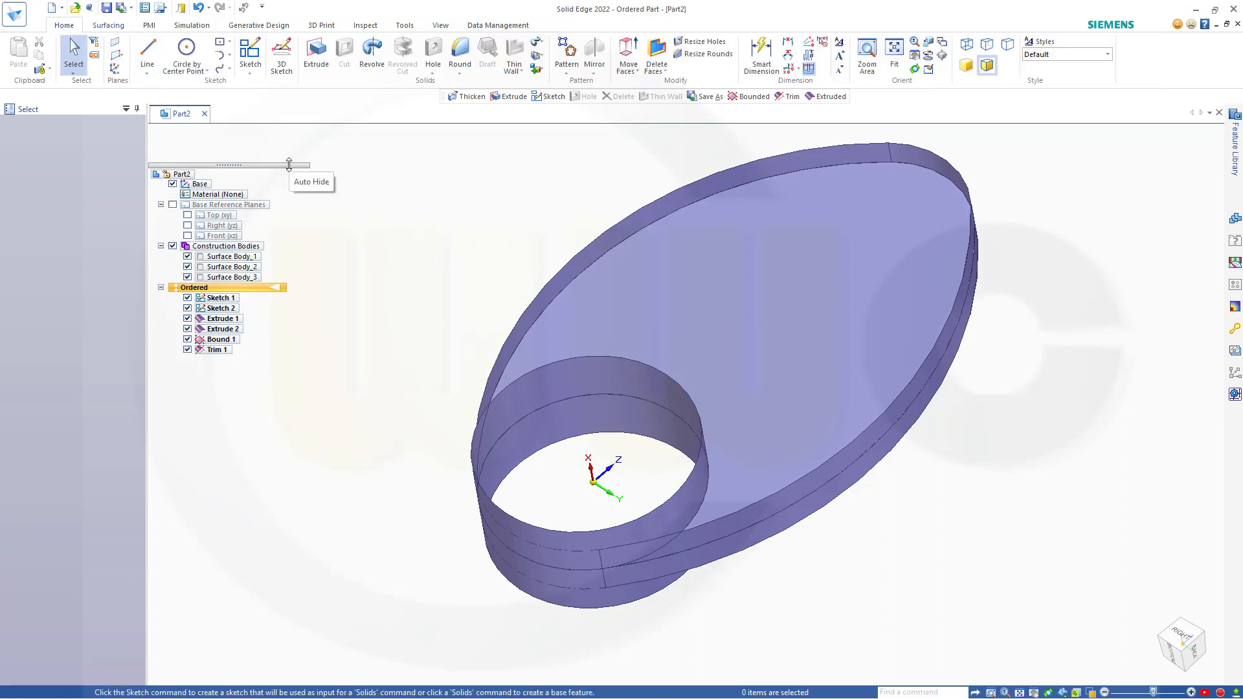
click(544, 44)
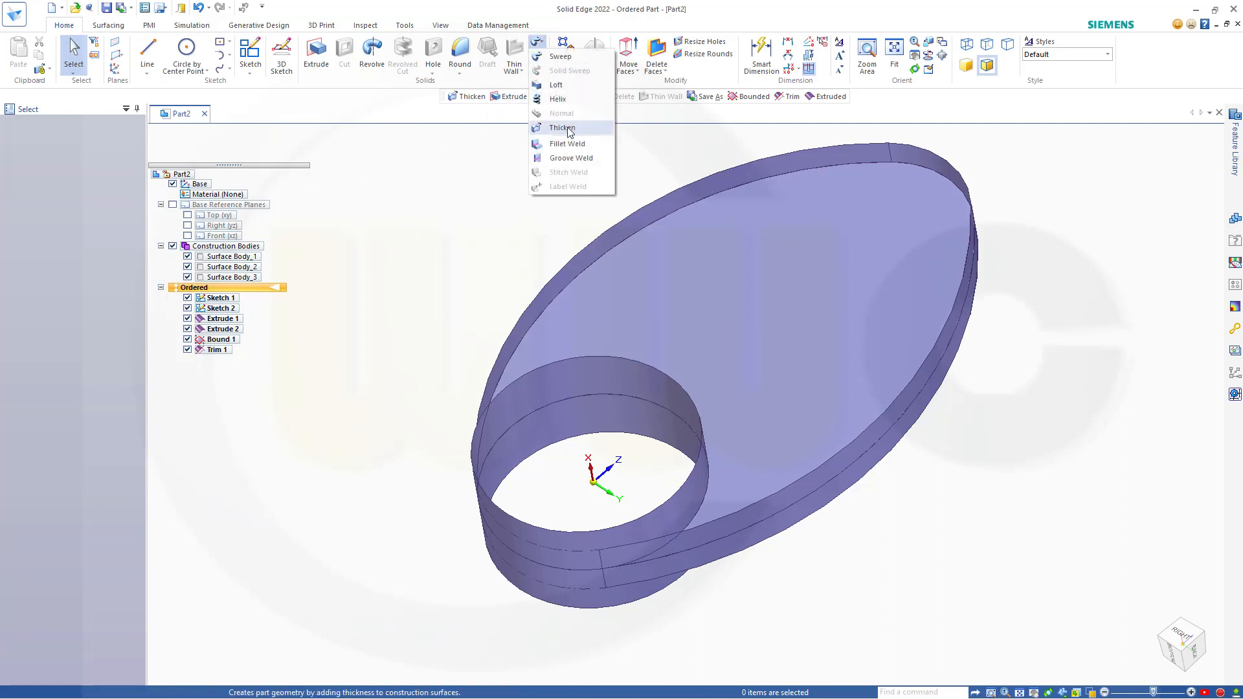
click(569, 130)
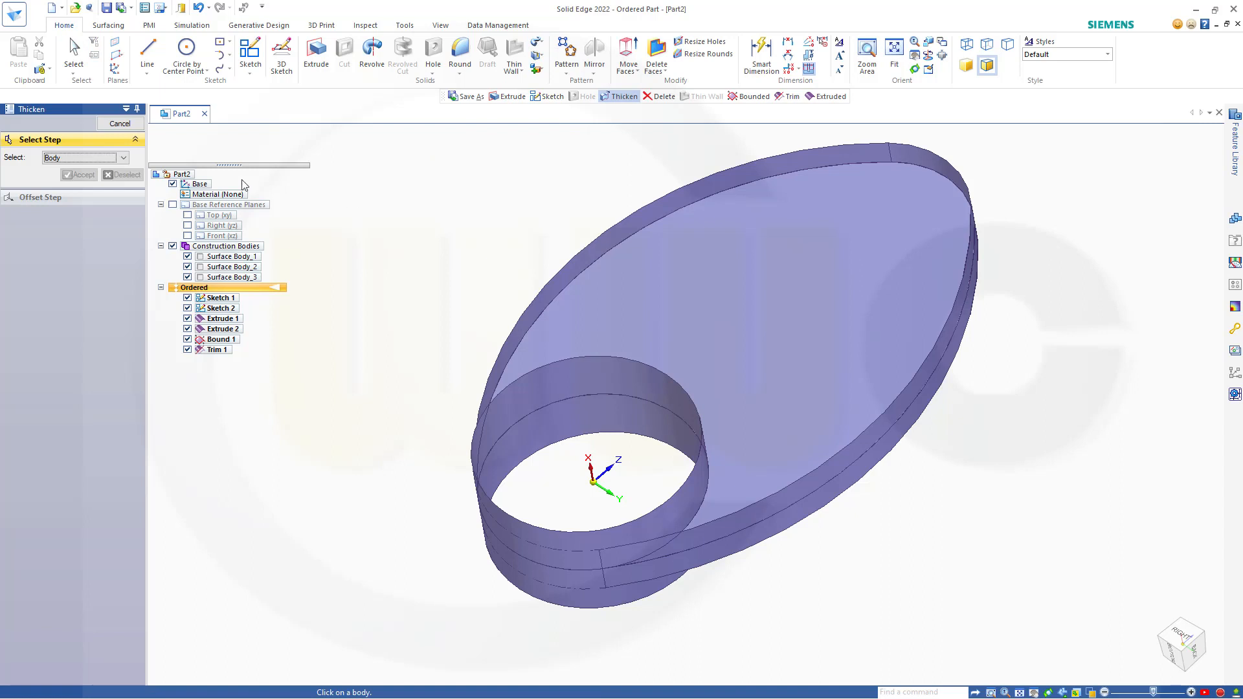
click(731, 341)
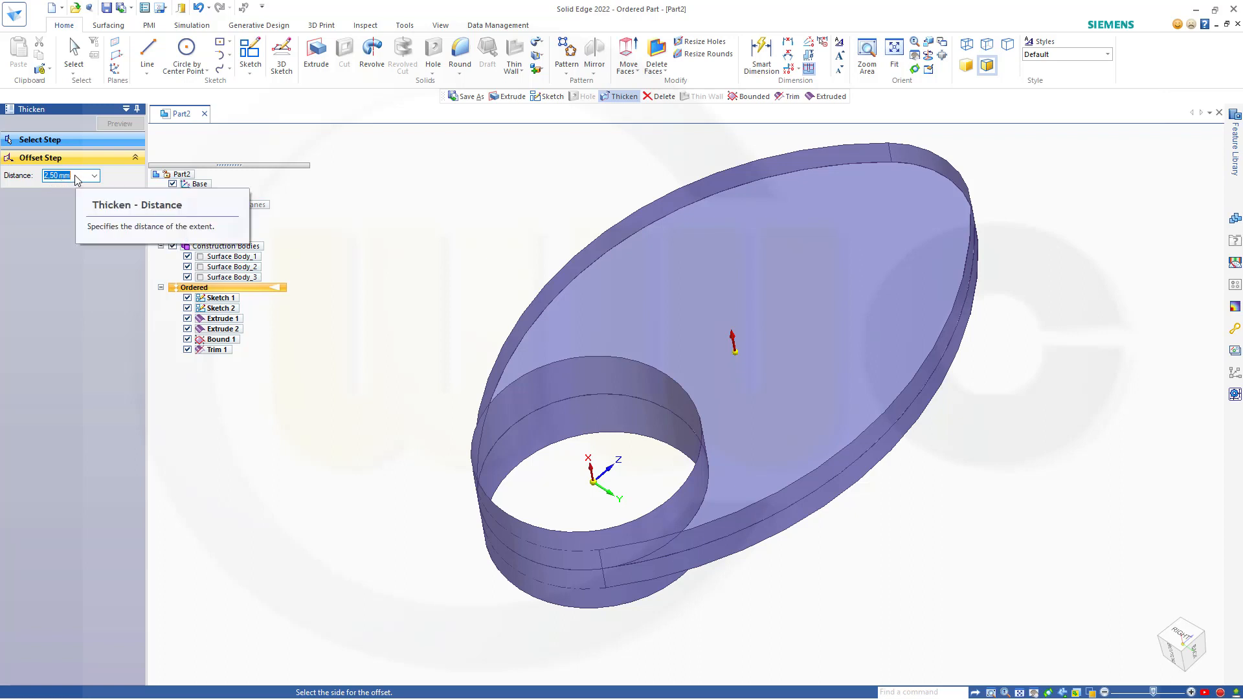
text(2.5)
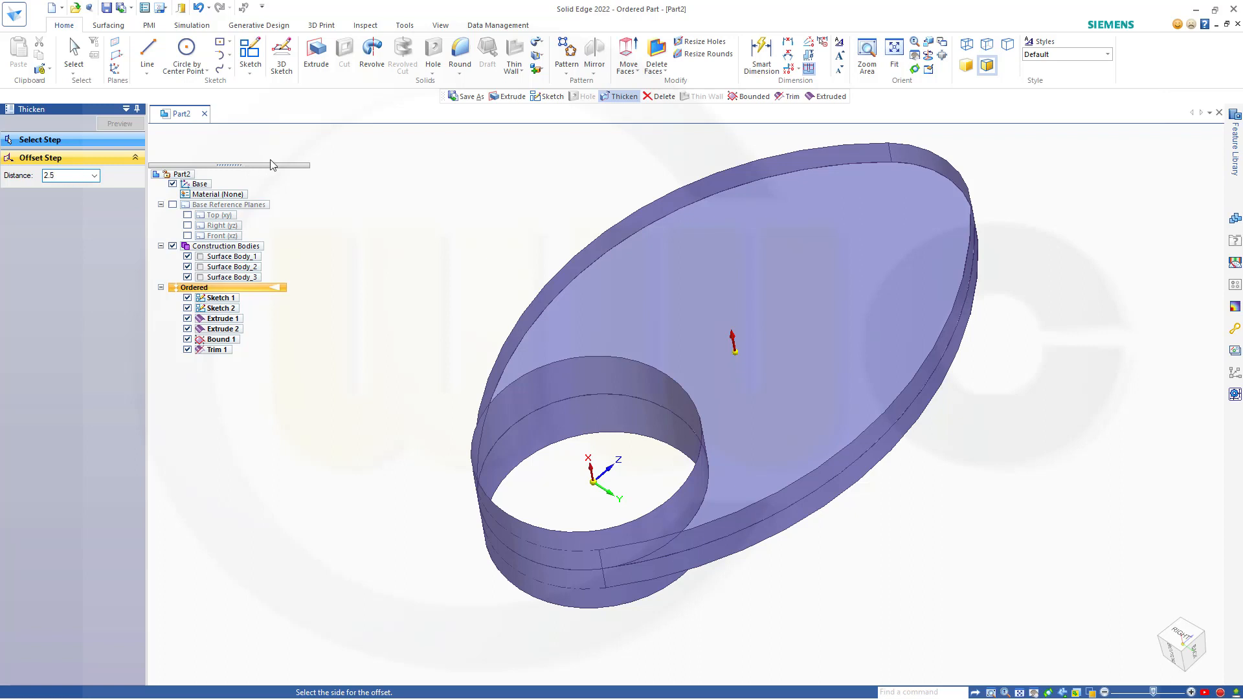
key(Return)
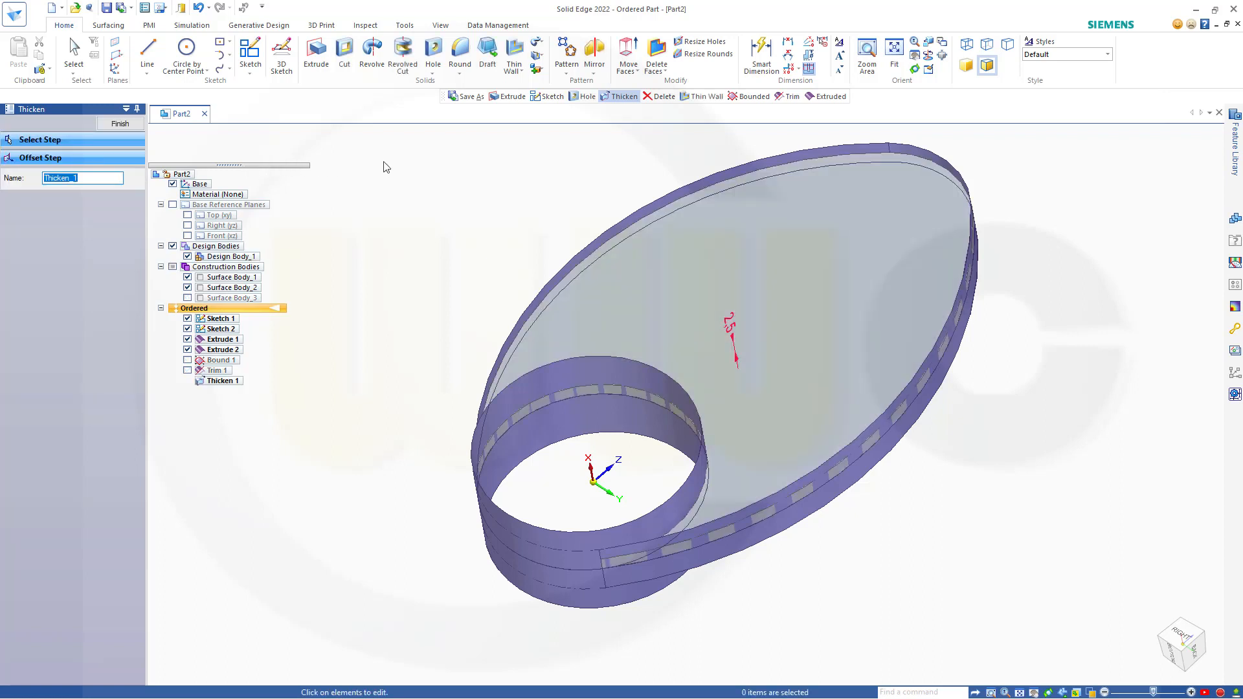
click(125, 125)
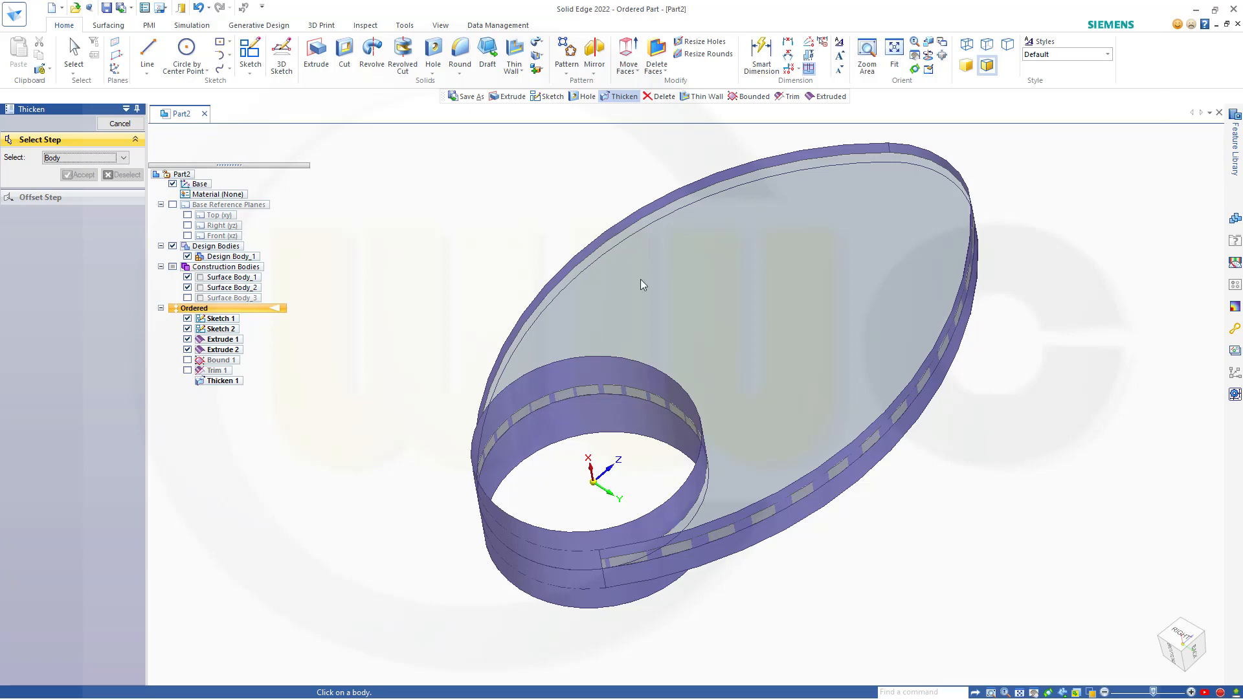
Step: Thicken the egg-shaped extruded surface by 10 mm towards the inside to form the rim
click(744, 550)
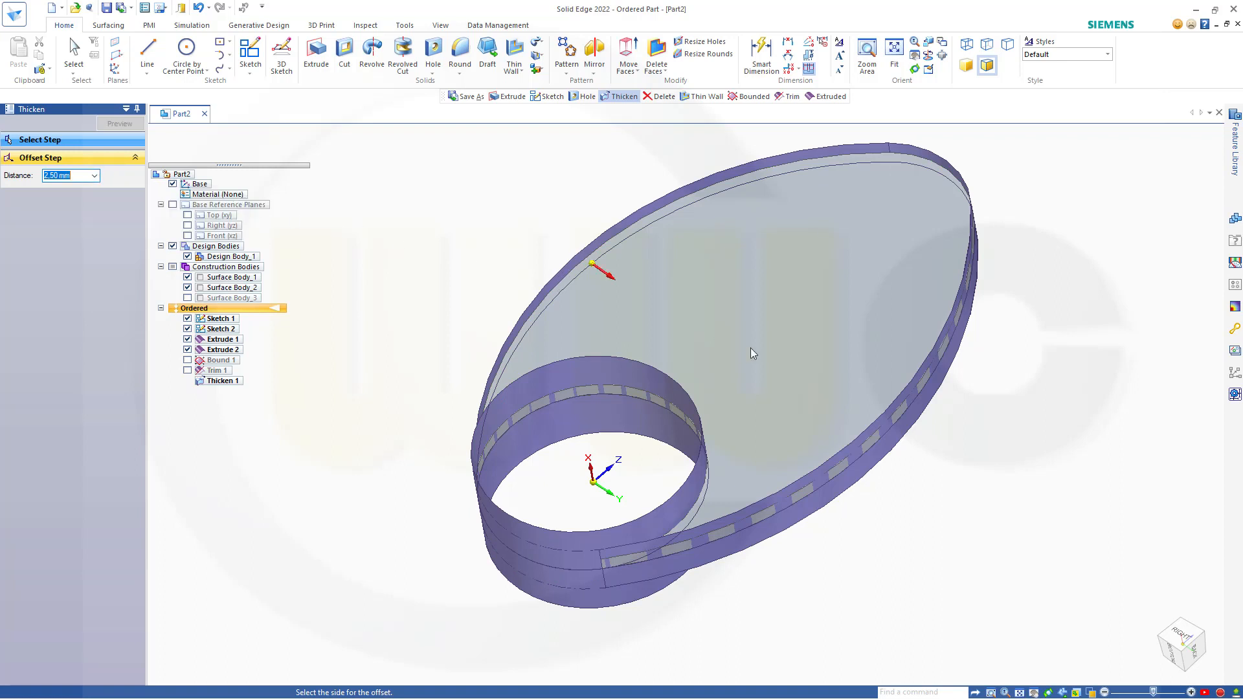
text(10)
key(Return)
click(745, 338)
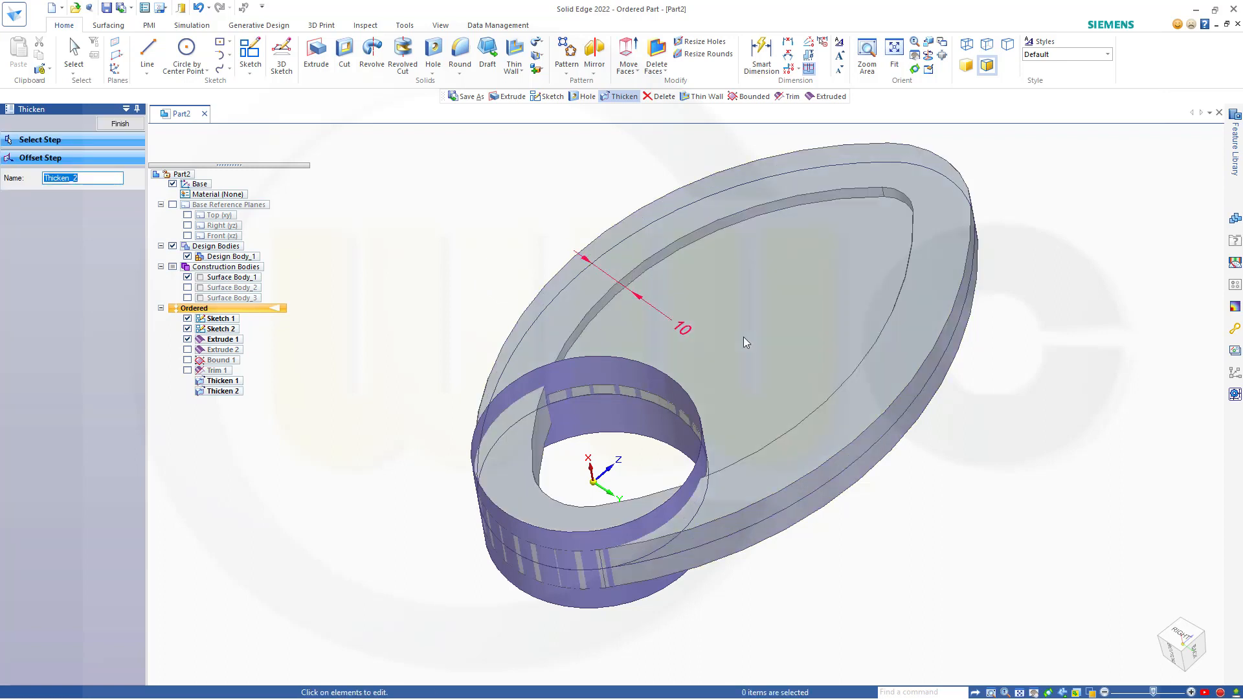
click(120, 123)
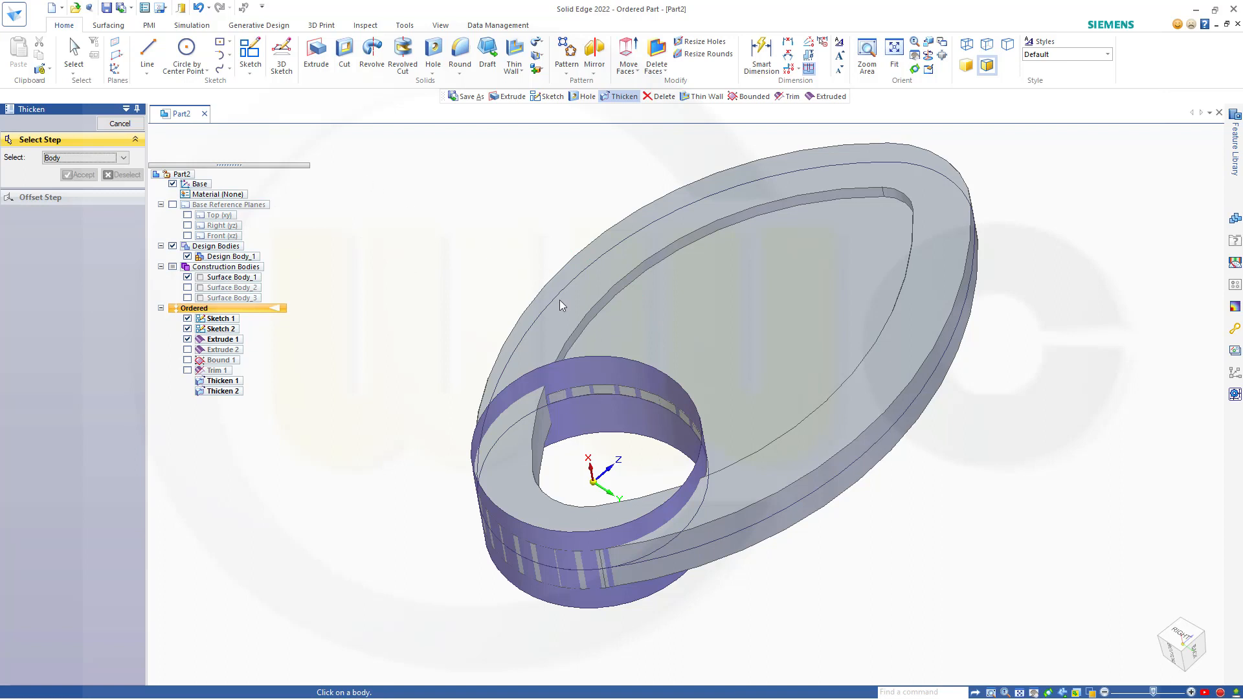
Step: Thicken the hub's cylindrical surface by 10 mm towards its centre and leave the Thicken command
click(607, 375)
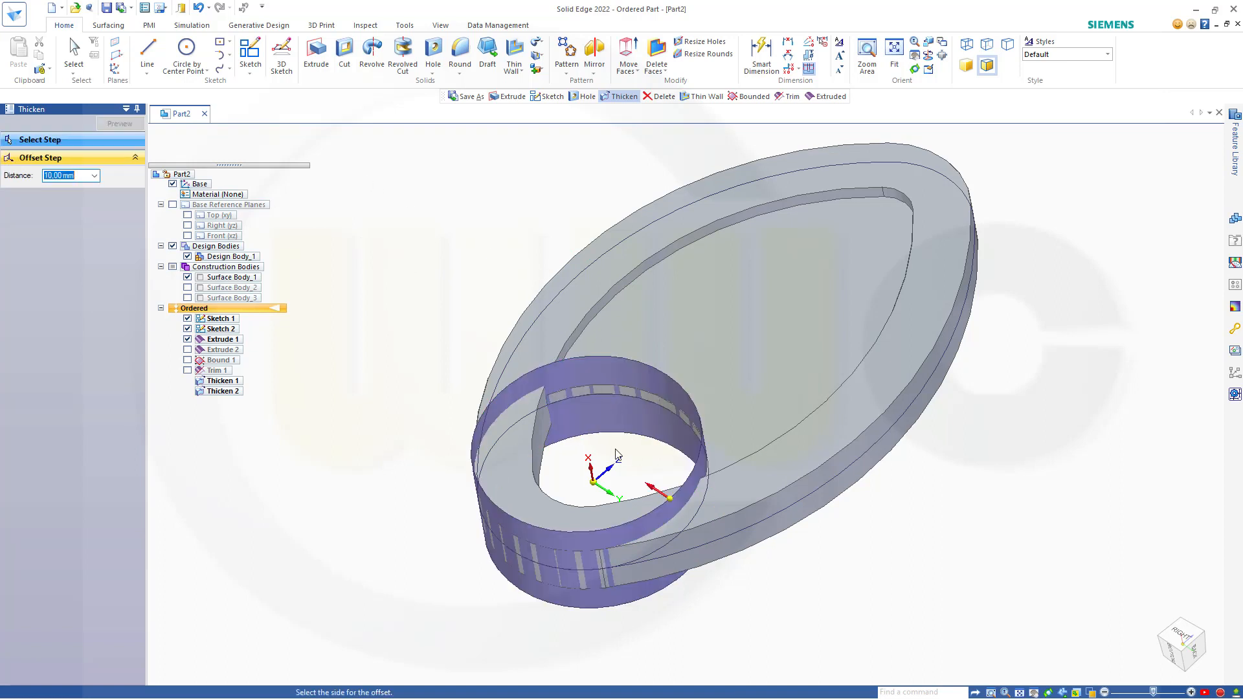
text(10)
key(Return)
click(649, 471)
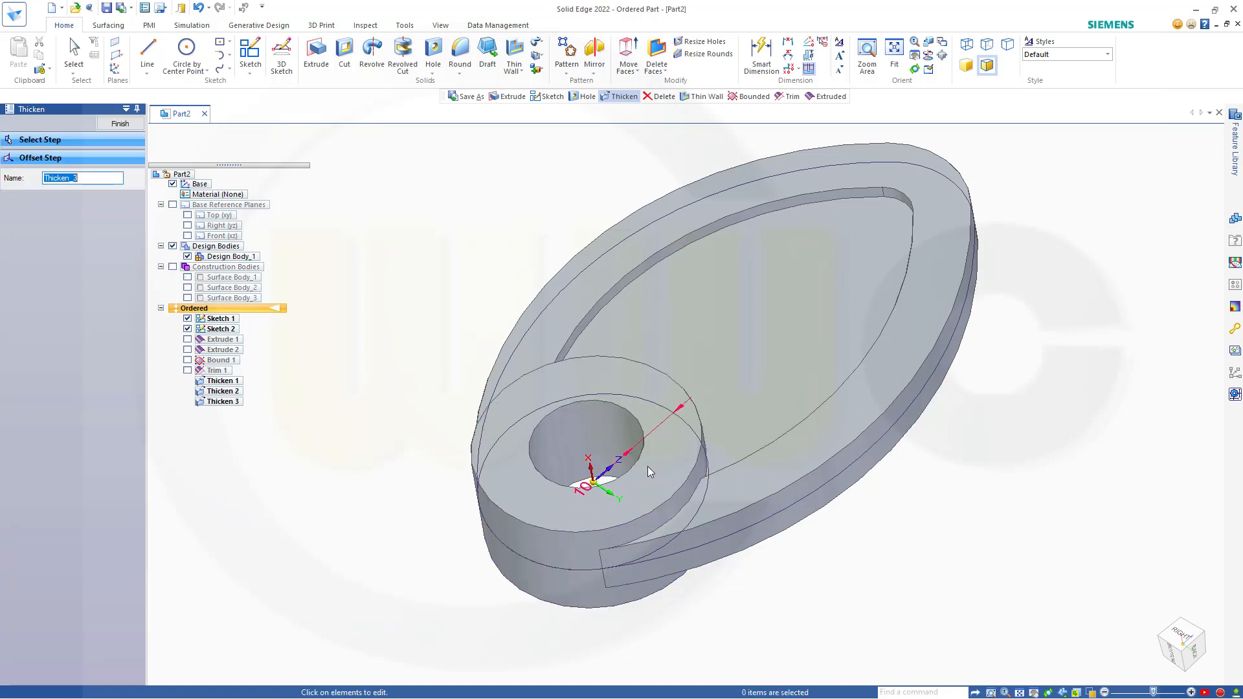
click(121, 123)
click(122, 123)
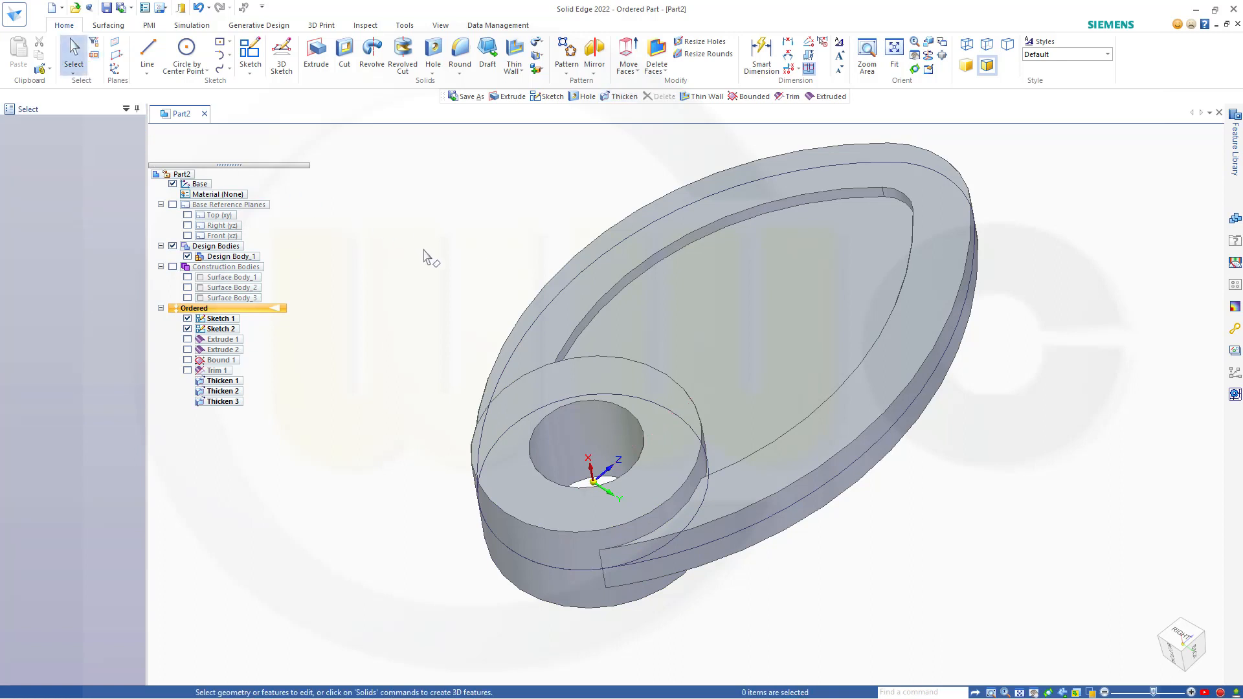
Step: Suppress the rim feature Thicken 2 and unsuppress it again
middle_drag(431, 317, 380, 381)
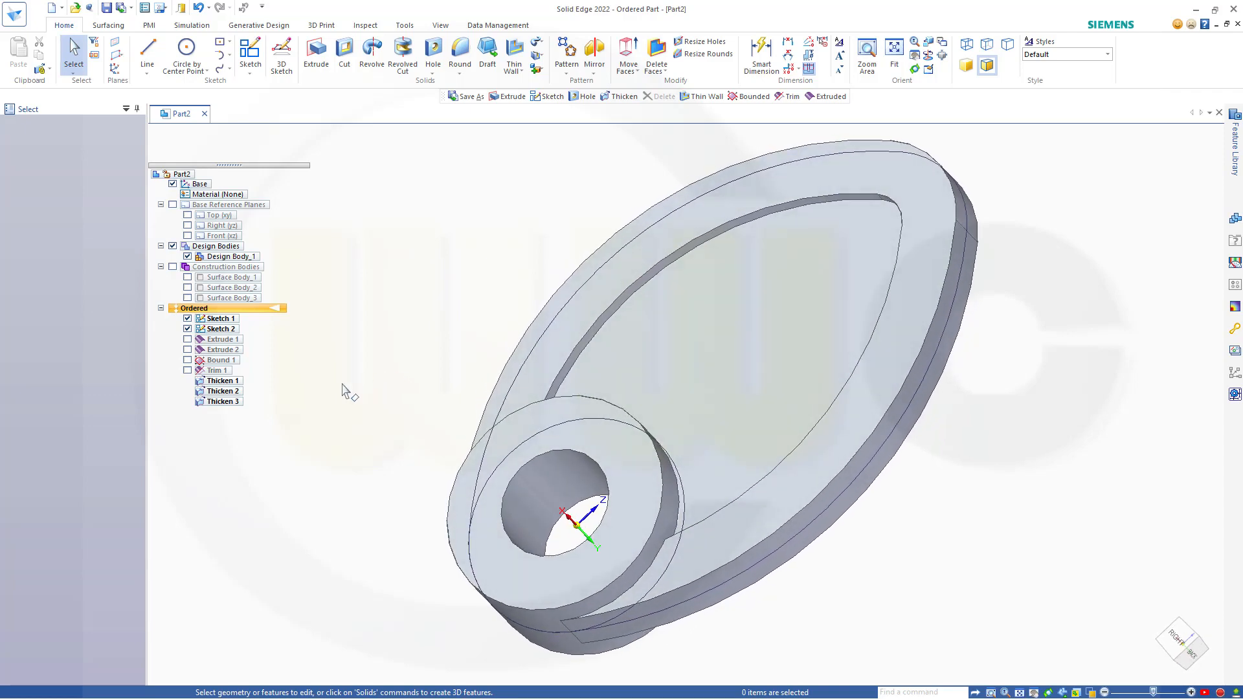
right_click(228, 392)
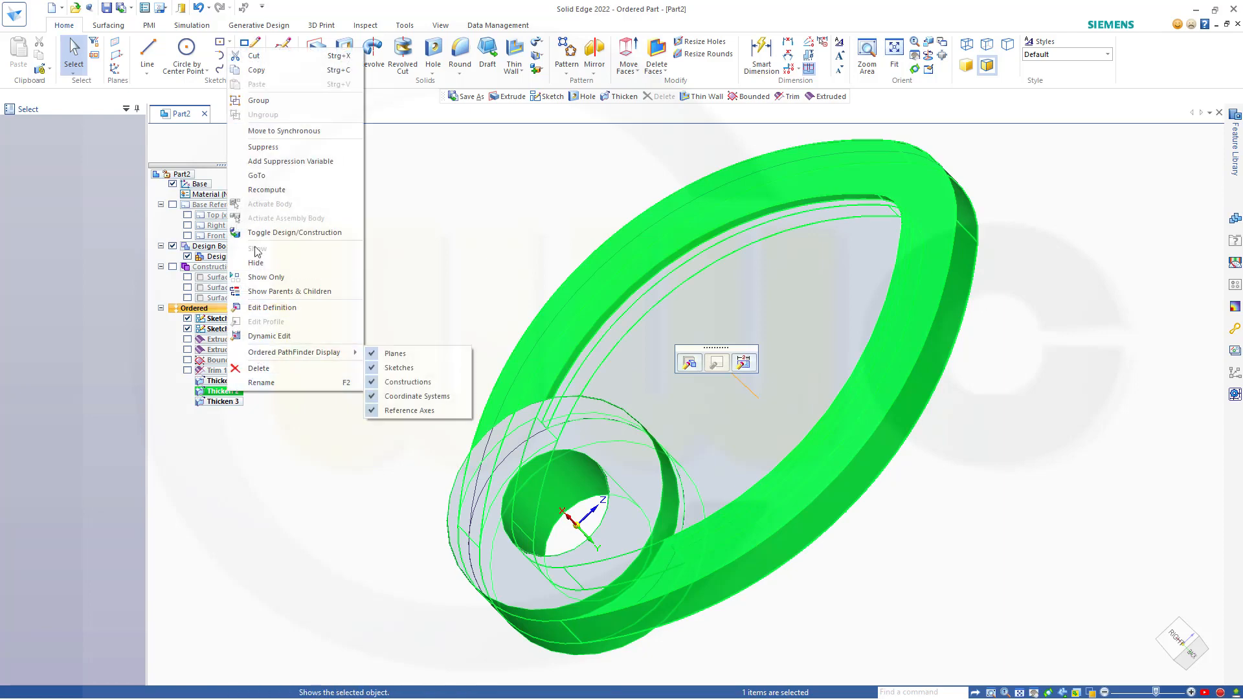
click(258, 148)
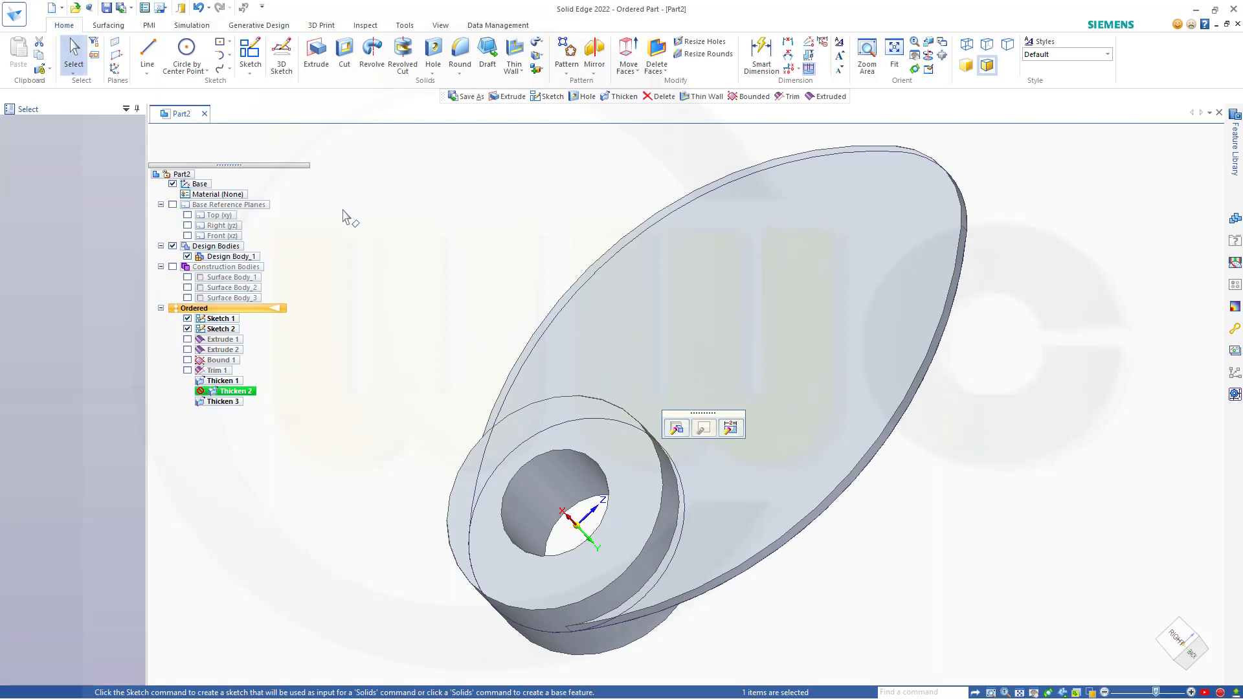
right_click(224, 395)
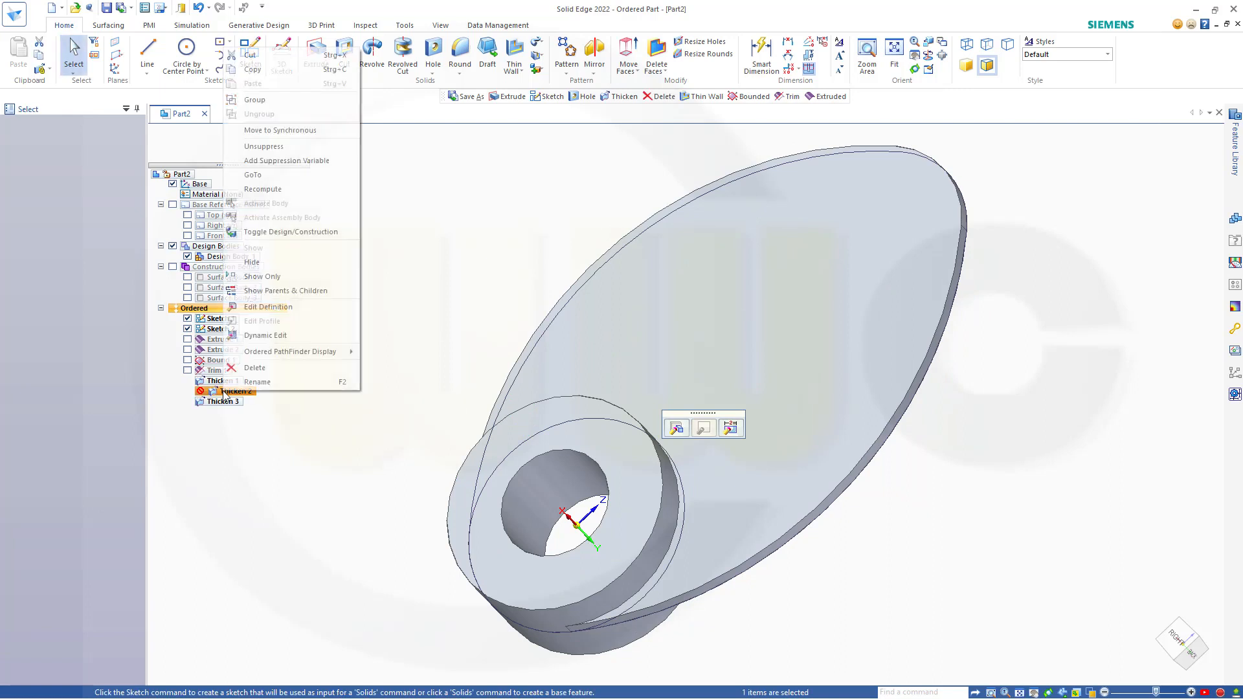
click(271, 146)
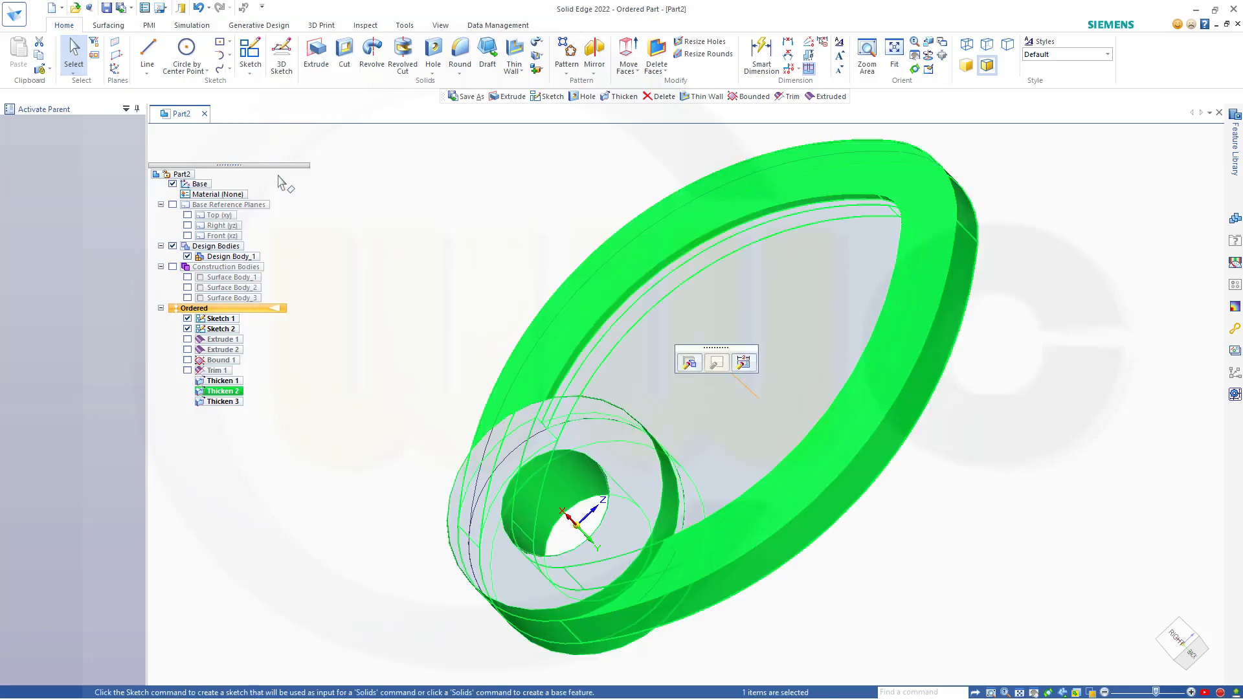
Step: Suppress the web feature Thicken 1
click(222, 381)
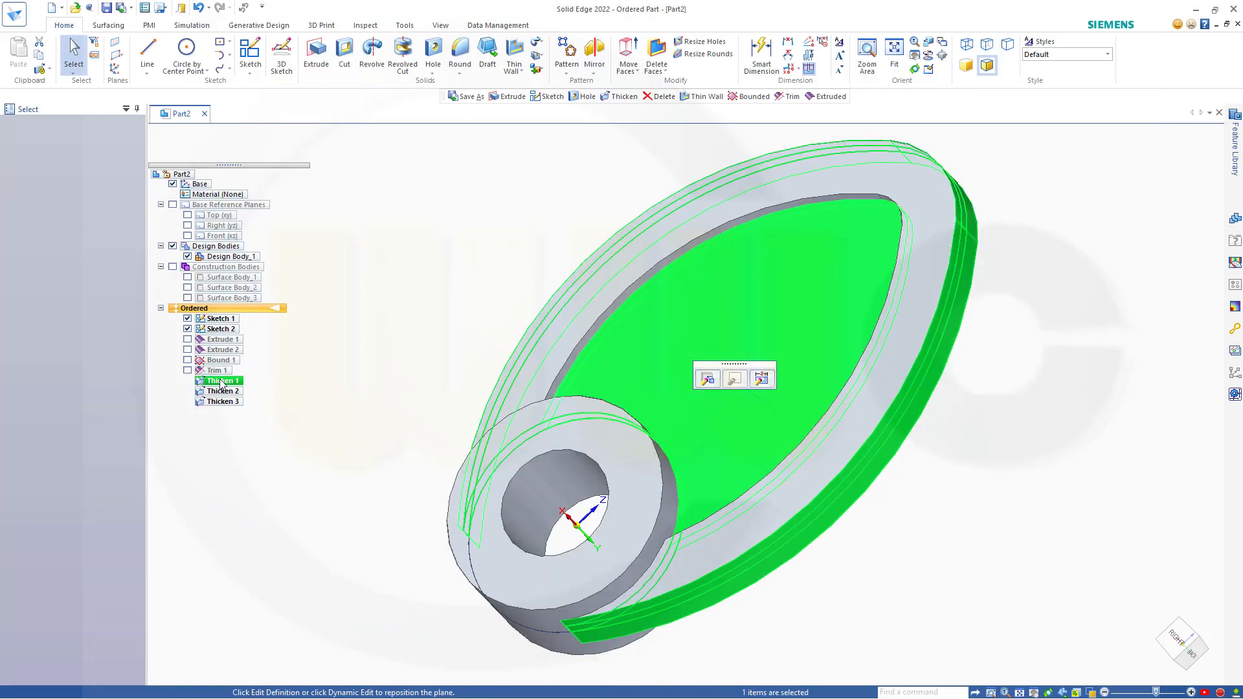
right_click(222, 382)
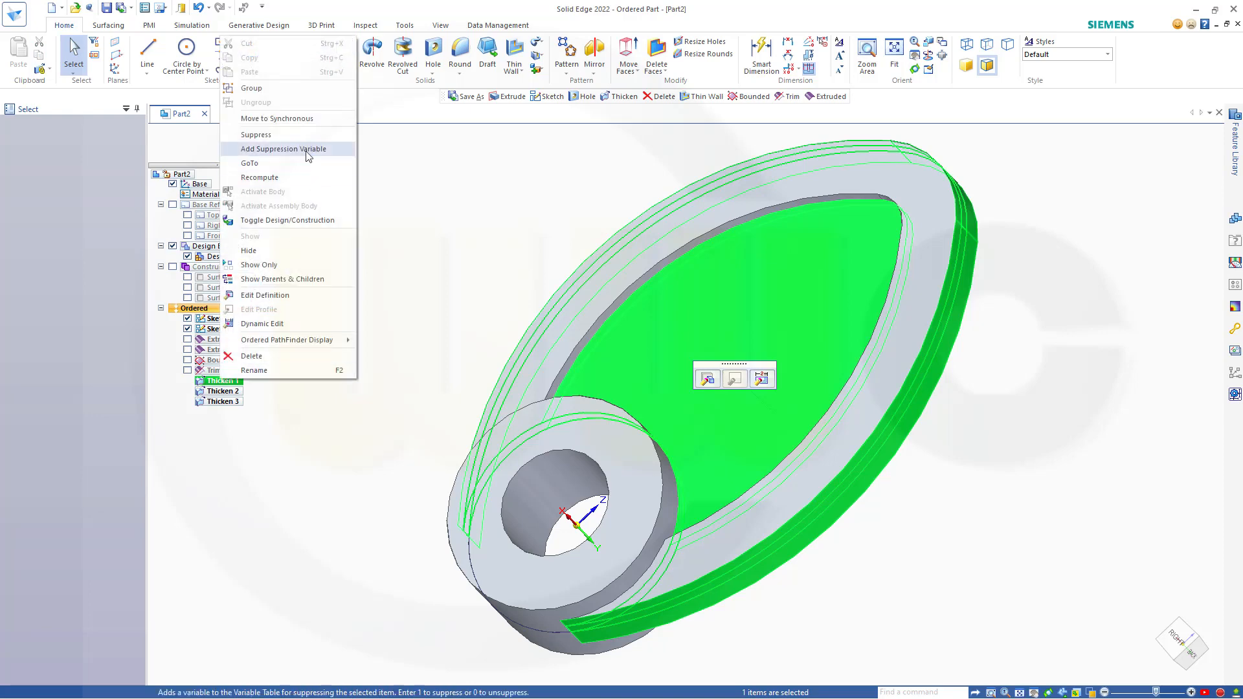
click(272, 135)
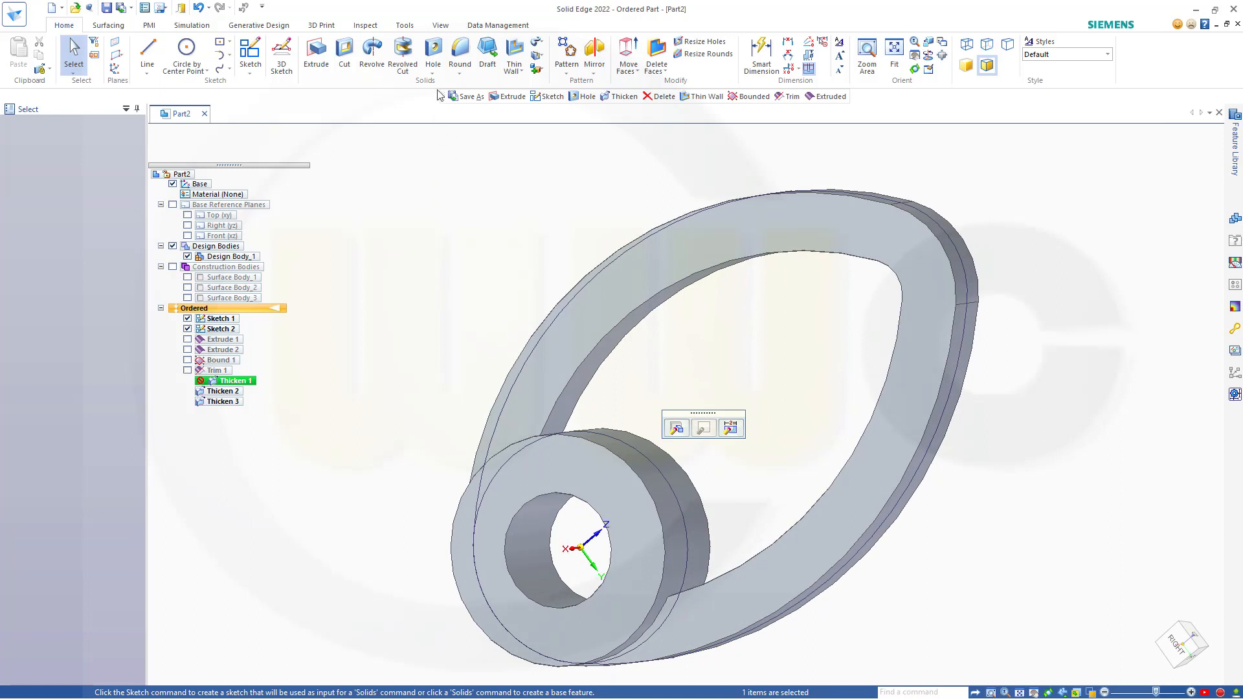
Step: Round the two inner edges where the rim meets the hub with an 8 mm radius
click(461, 53)
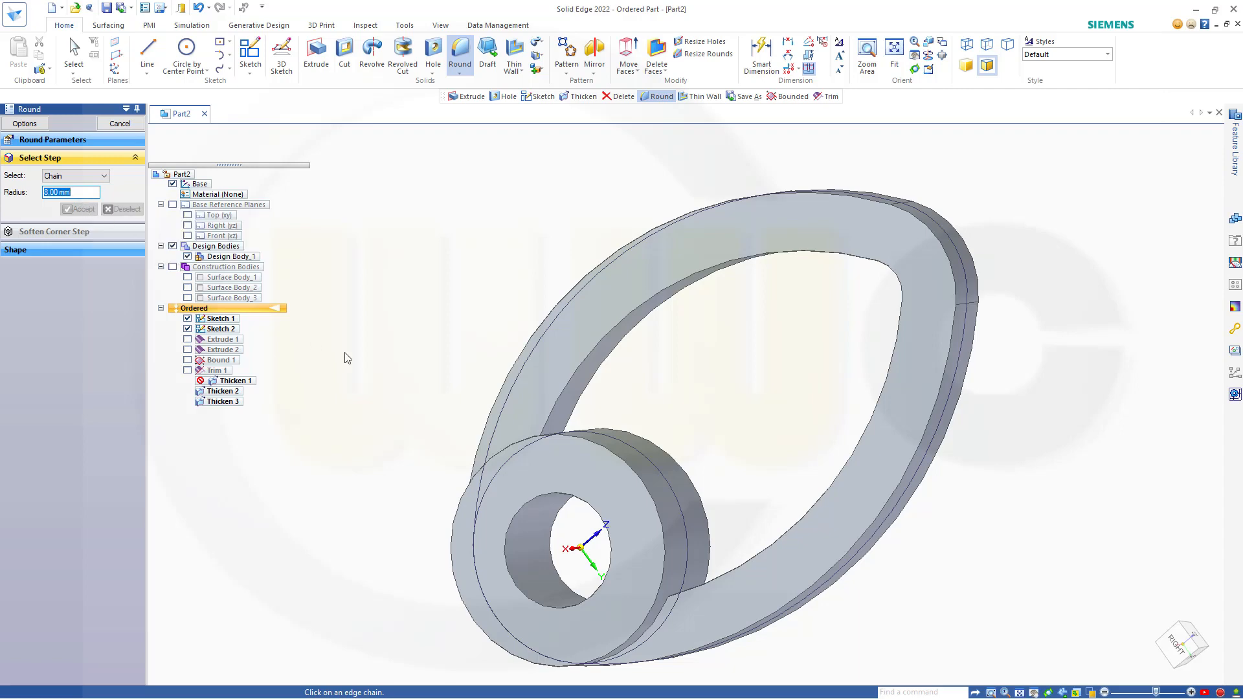
middle_drag(347, 356, 388, 447)
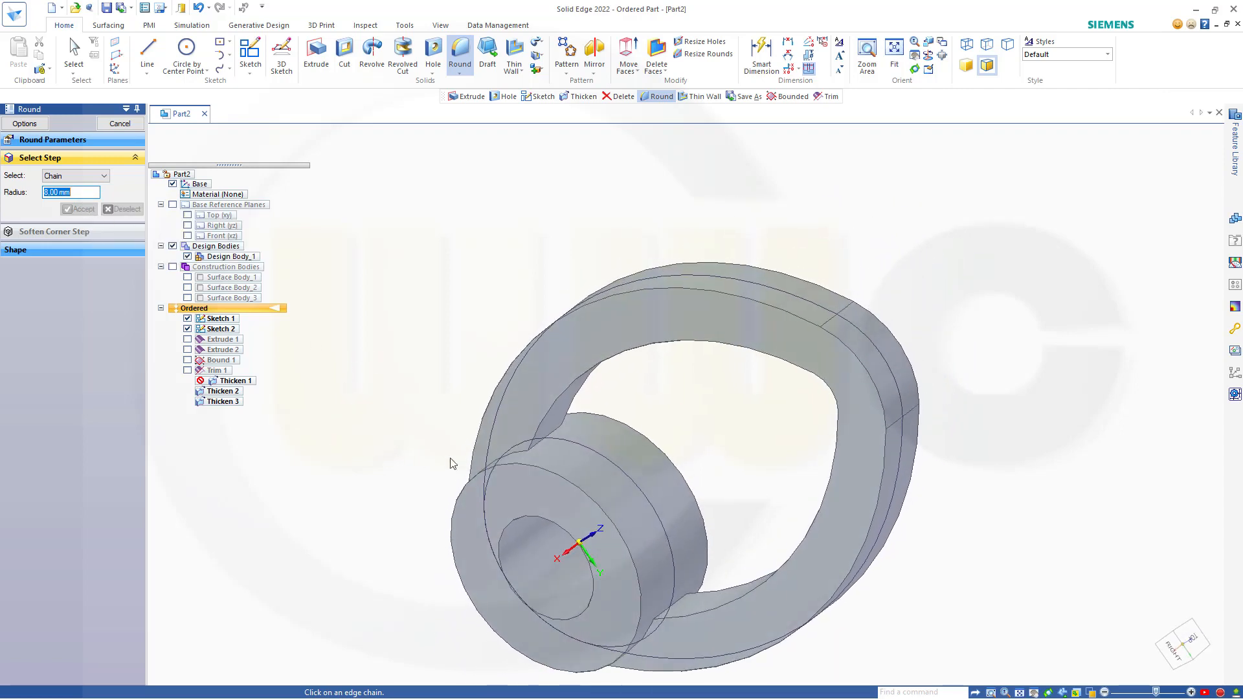
click(537, 445)
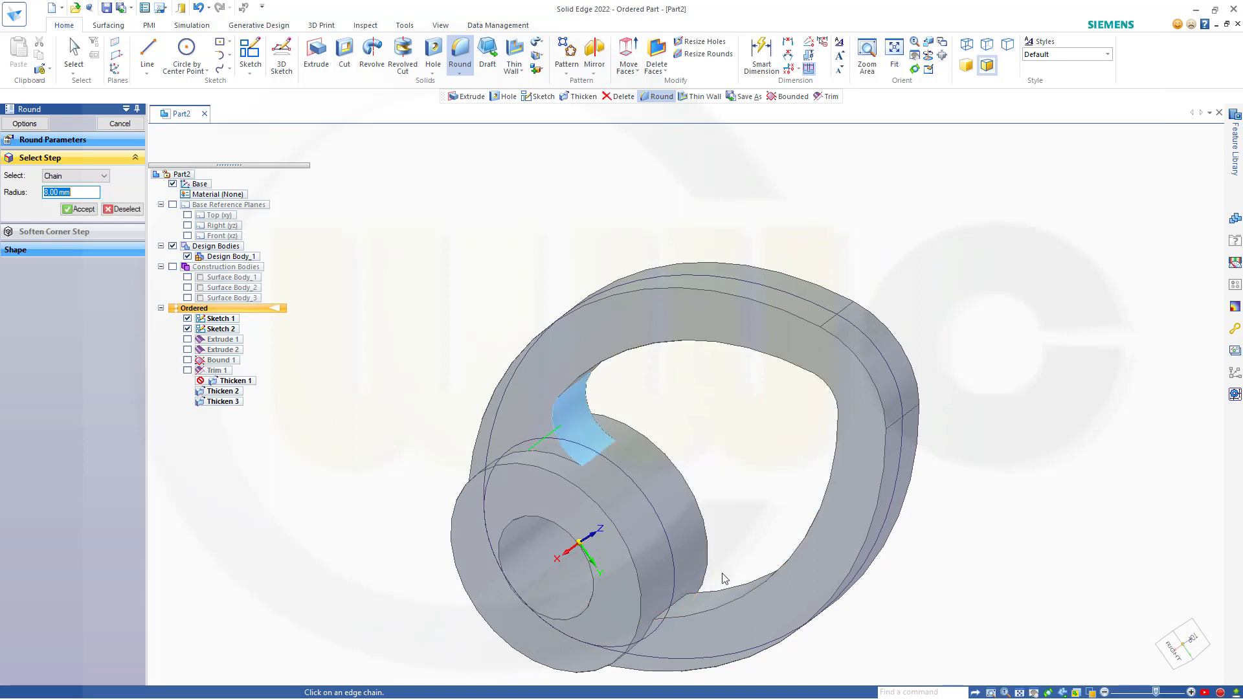
click(678, 600)
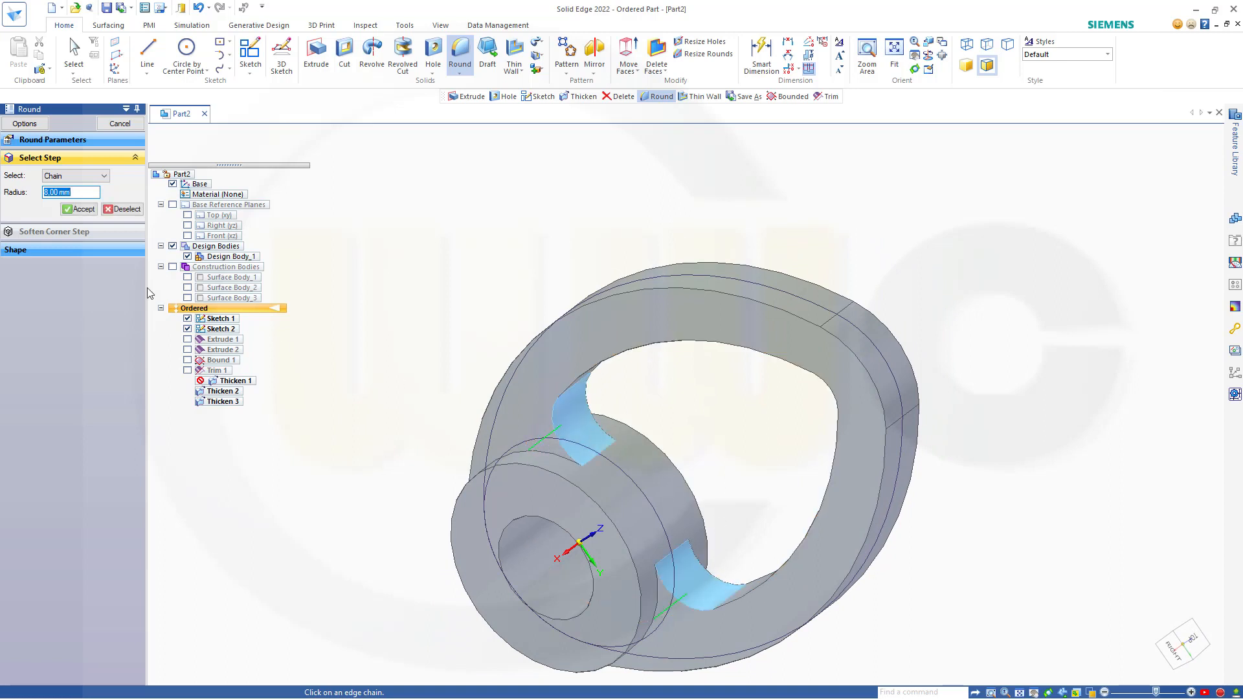
click(69, 211)
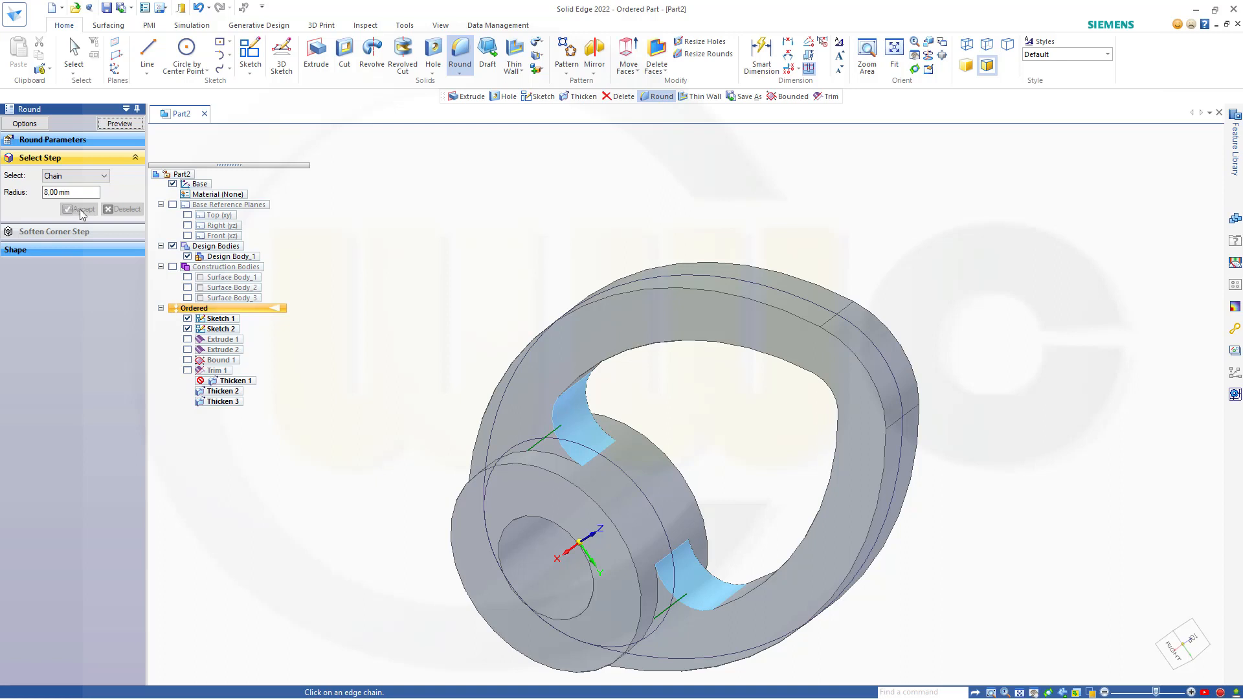
click(120, 124)
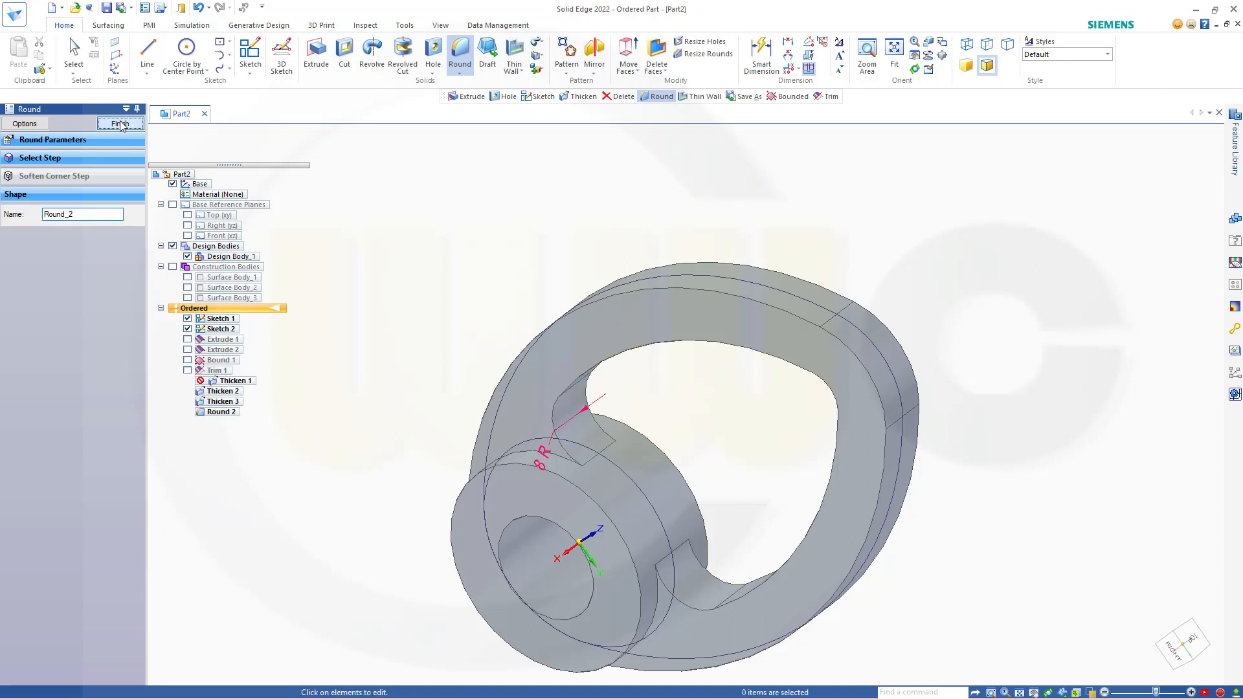
click(120, 124)
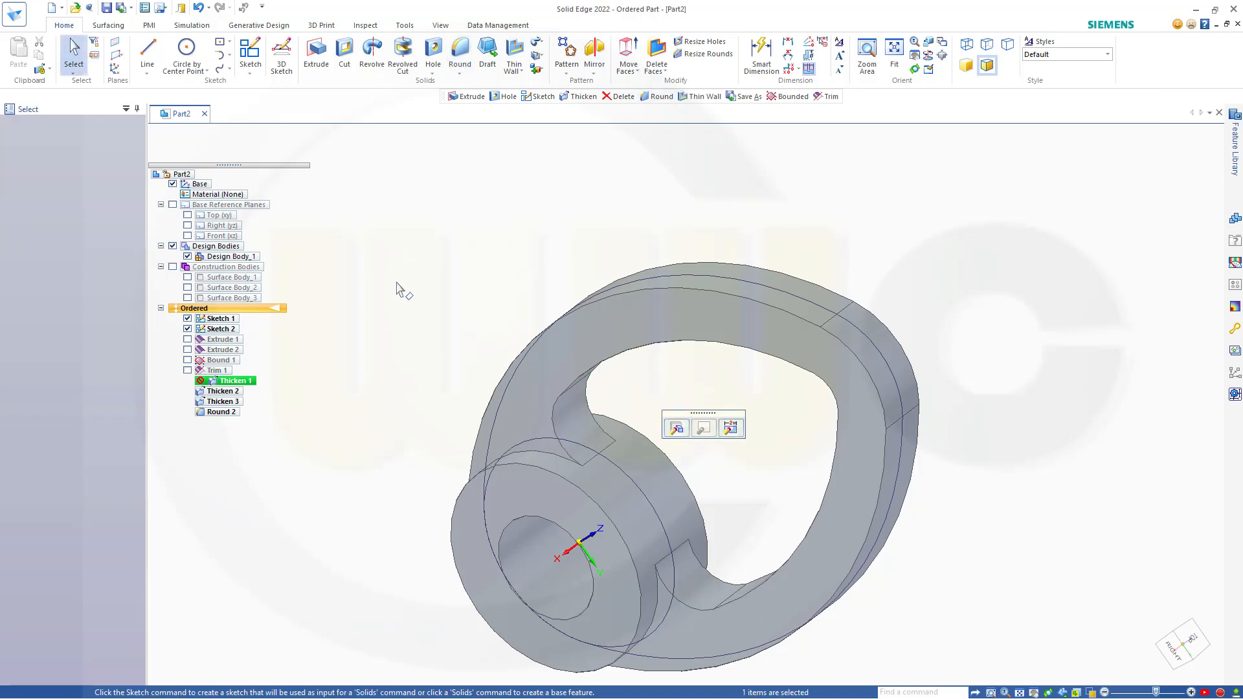
Step: Unsuppress the web feature Thicken 1 and inspect the finished cam
mouse_move(402, 286)
middle_down()
mouse_move(387, 228)
mouse_move(389, 281)
mouse_move(380, 186)
mouse_move(382, 295)
middle_up()
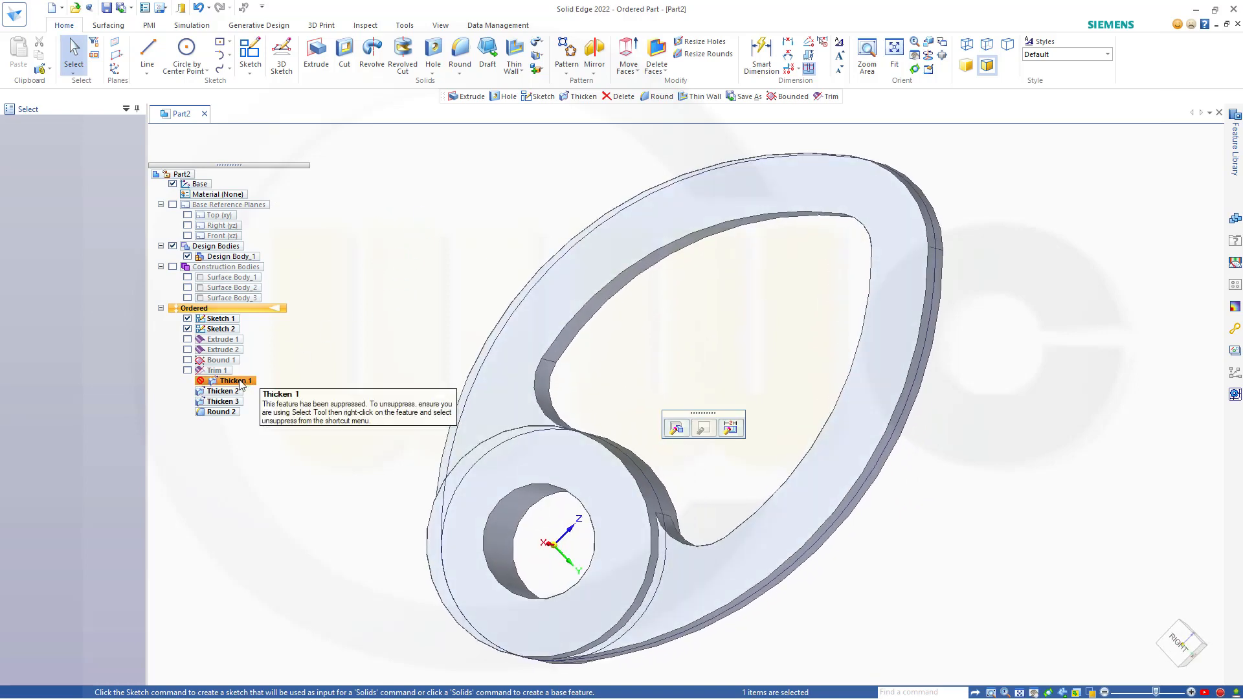
right_click(241, 383)
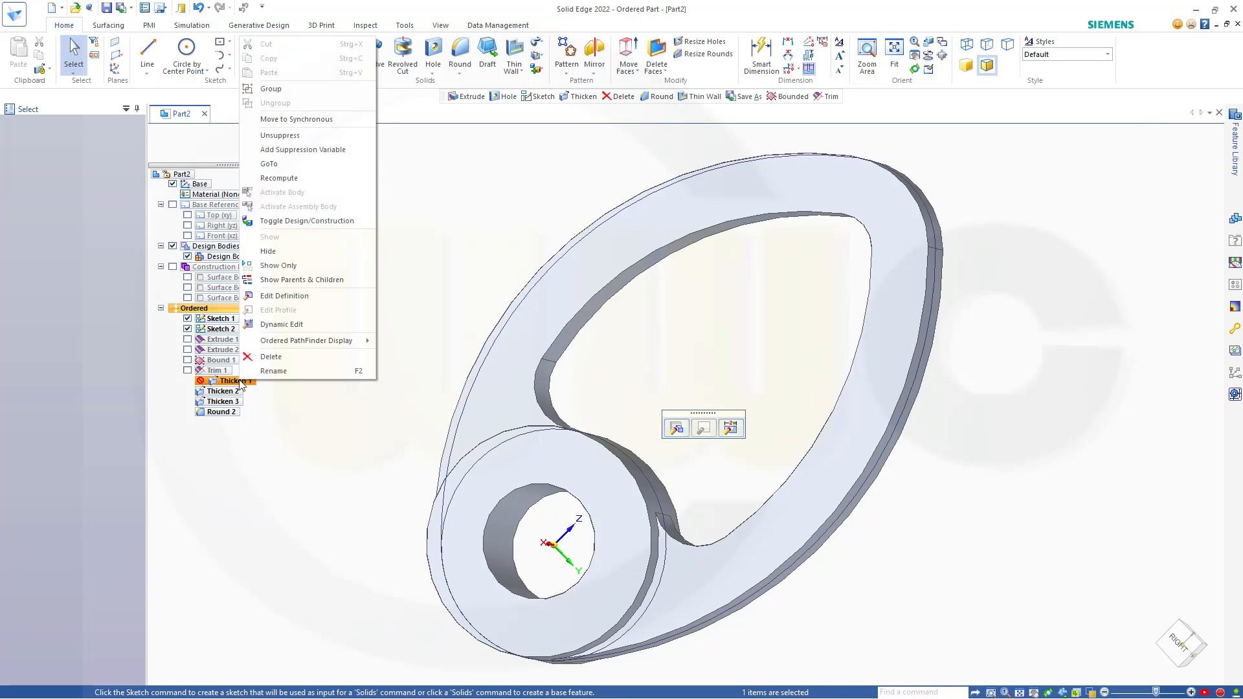
click(281, 135)
click(385, 322)
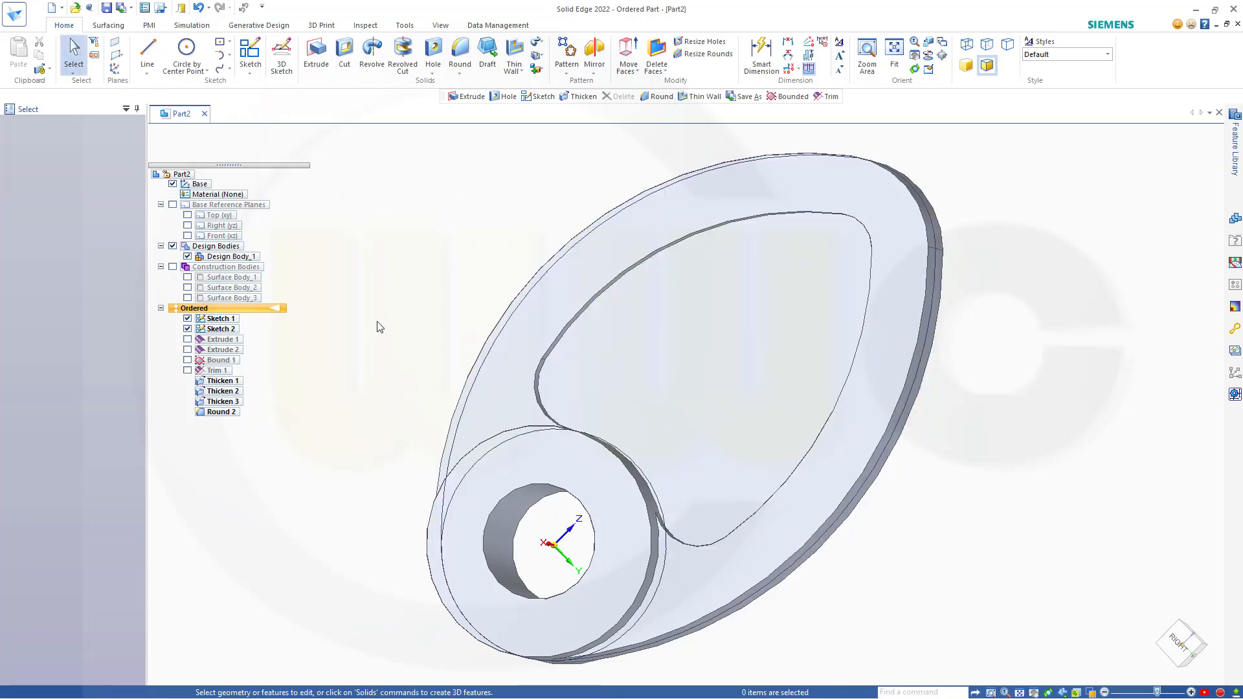
middle_drag(427, 388, 428, 259)
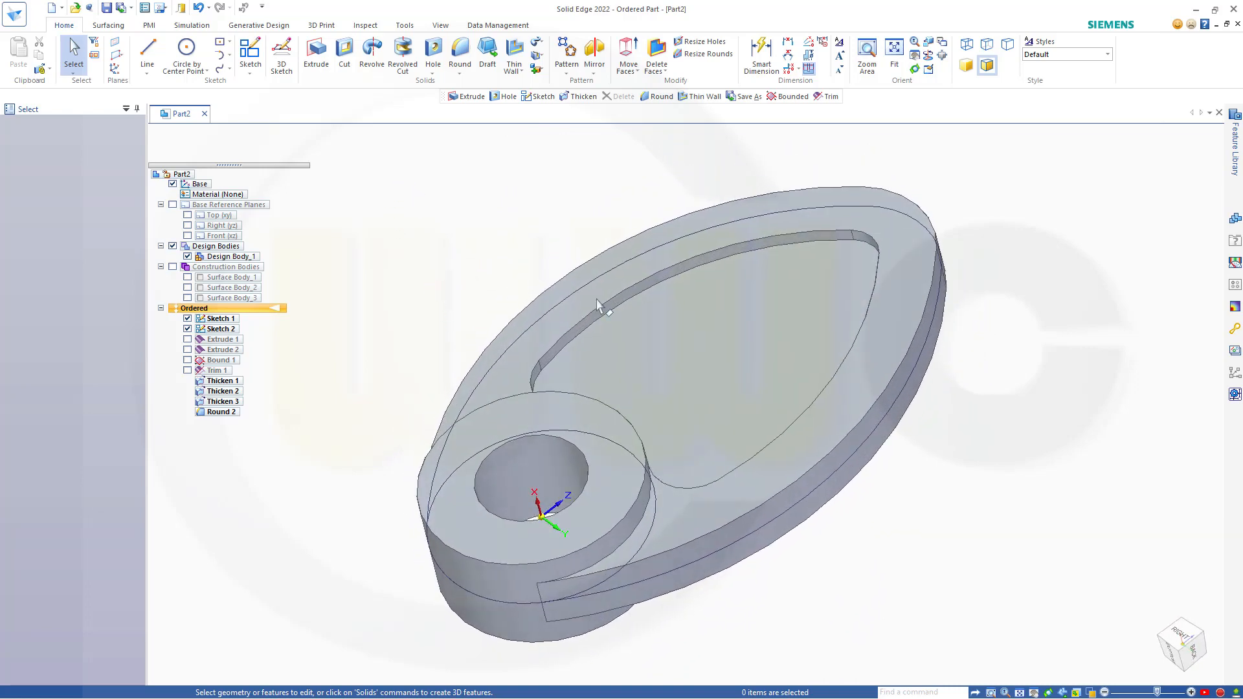